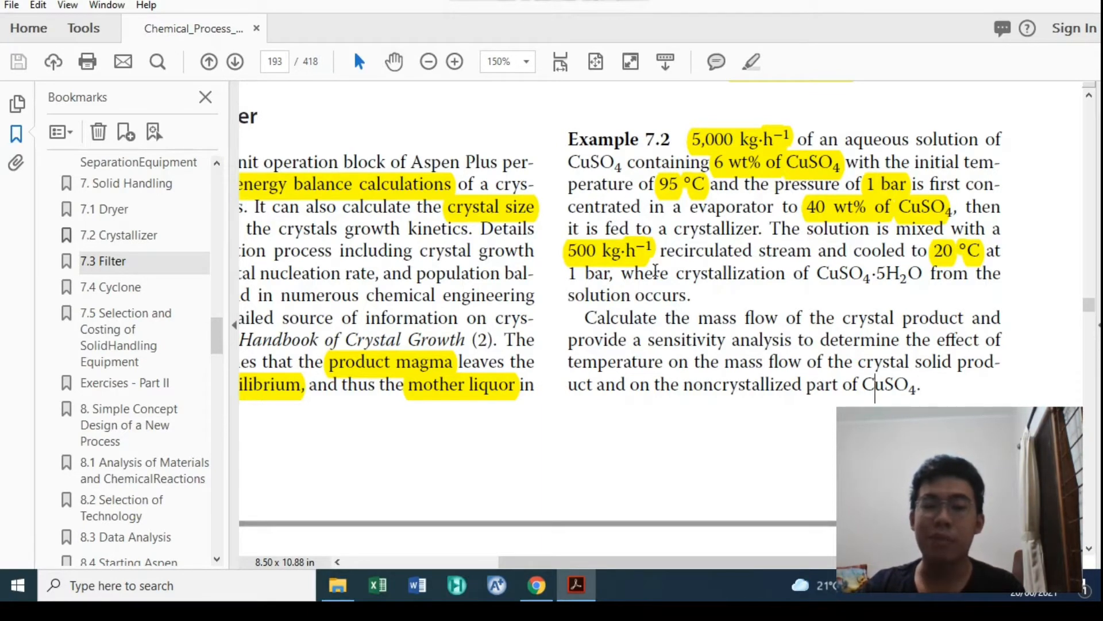
pyautogui.scroll(-5, 632, 313)
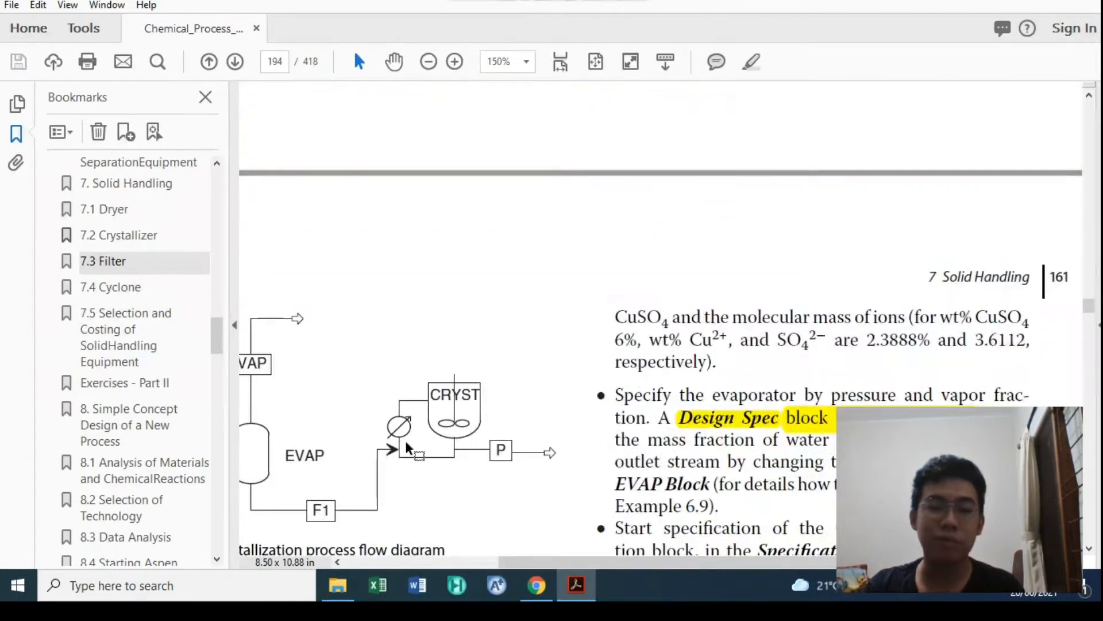
pyautogui.scroll(3, 352, 485)
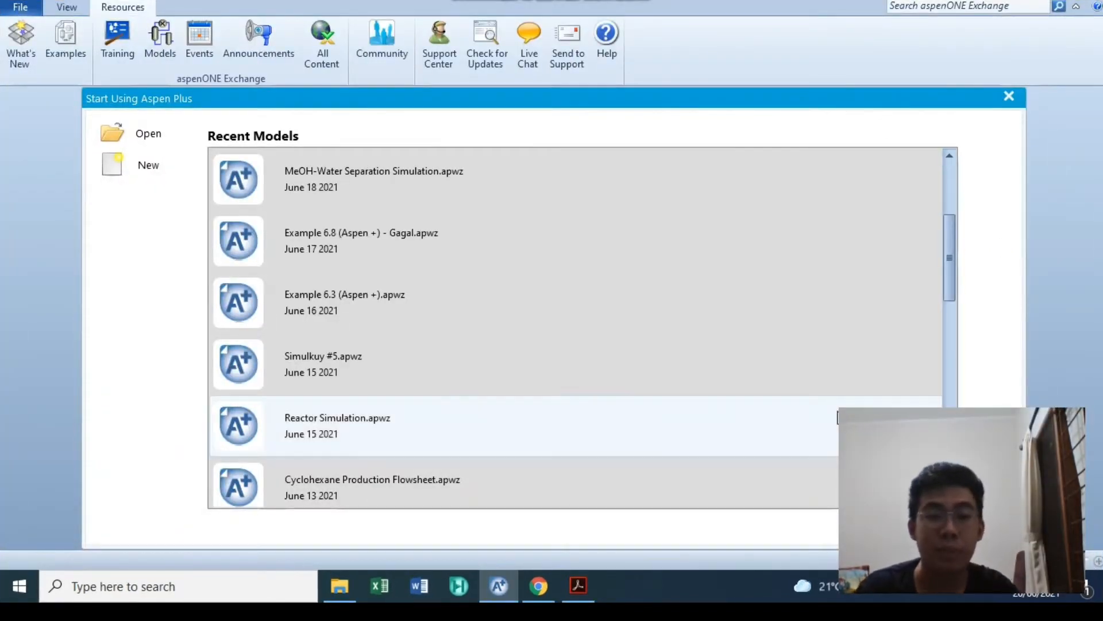
# - Create a new Aspen Plus simulation from the Solids with Metric Units template
pyautogui.click(156, 168)
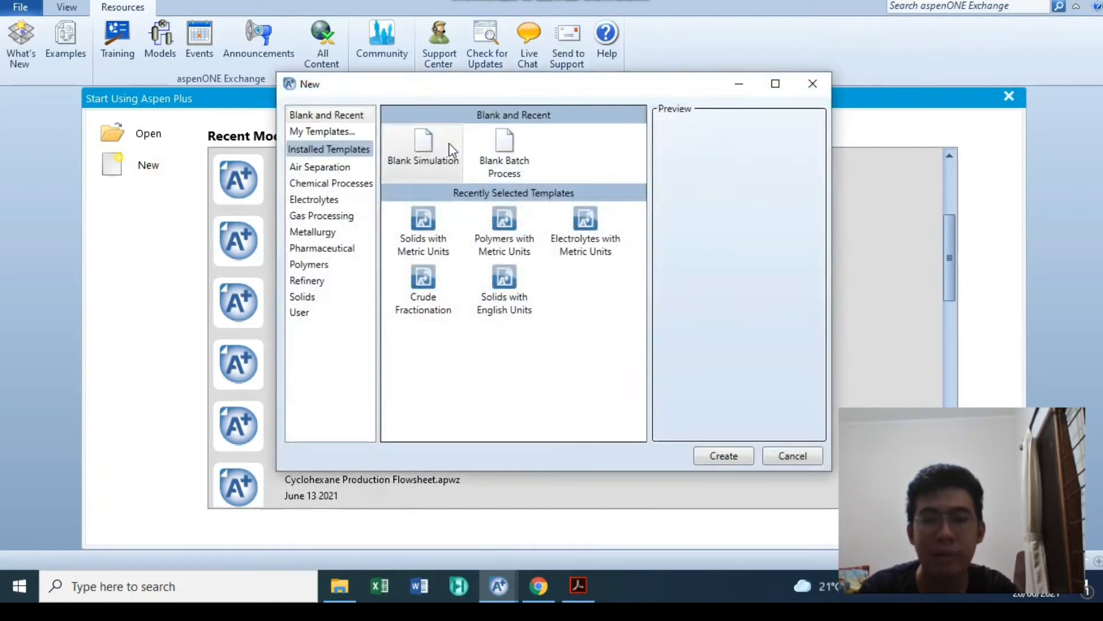
pyautogui.click(425, 226)
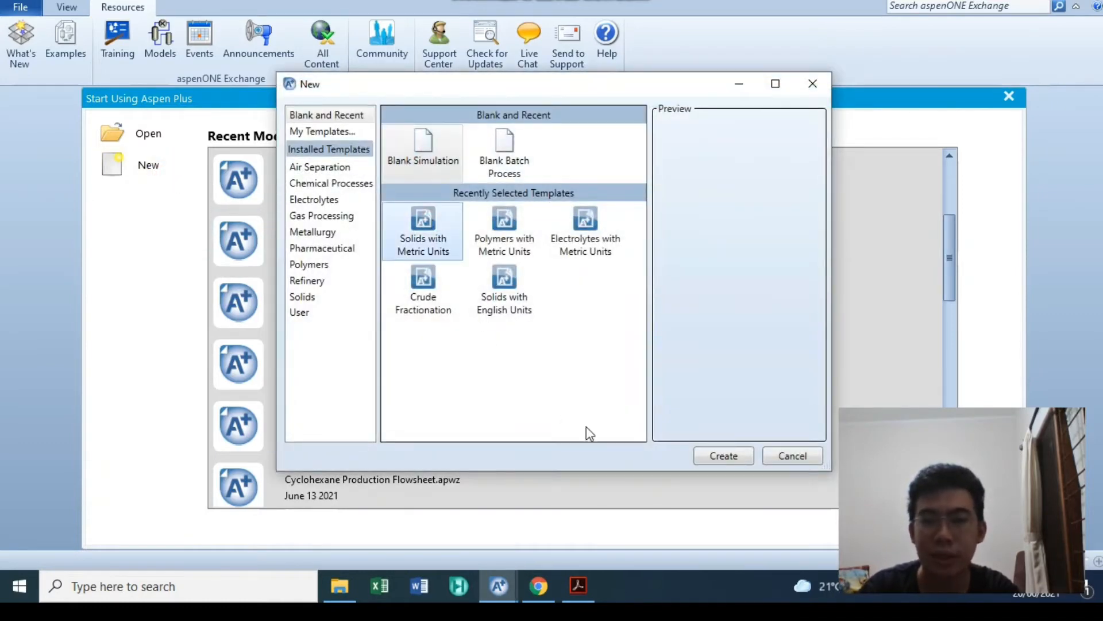
pyautogui.click(732, 454)
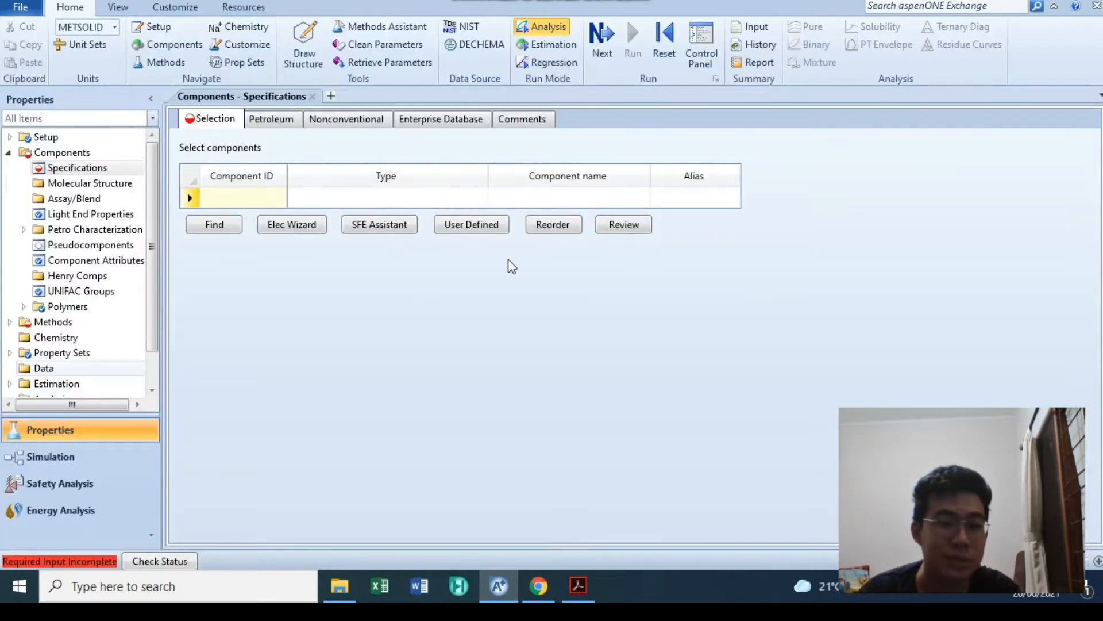
# - Add CUSO4 as the first component and set its type to Solid
pyautogui.click(219, 198)
pyautogui.write('C')
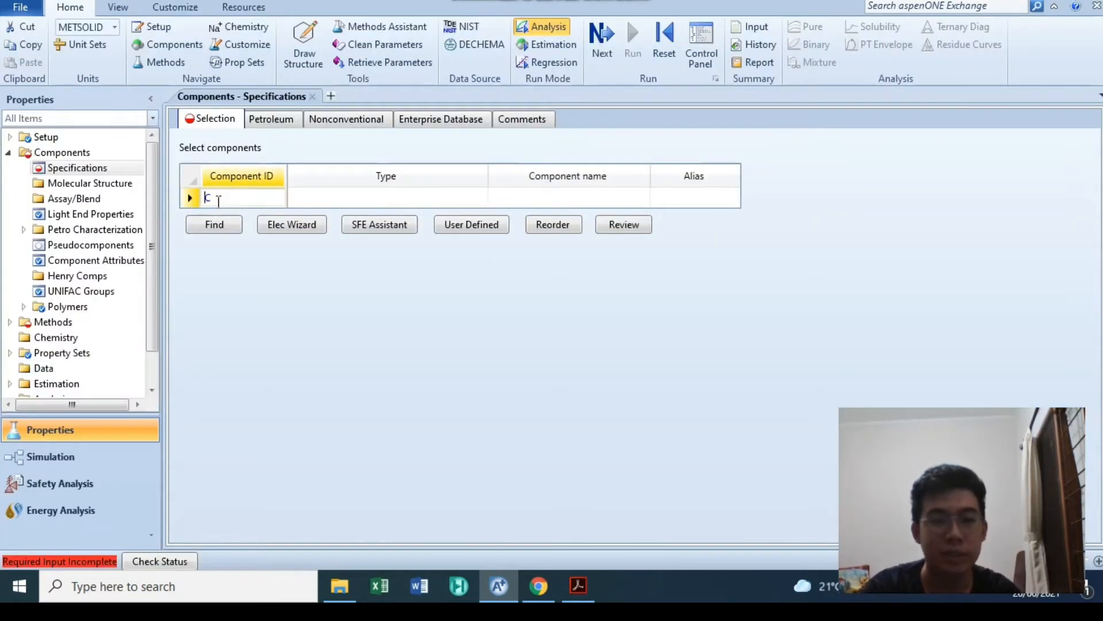
pyautogui.write('USO4')
pyautogui.press('Return')
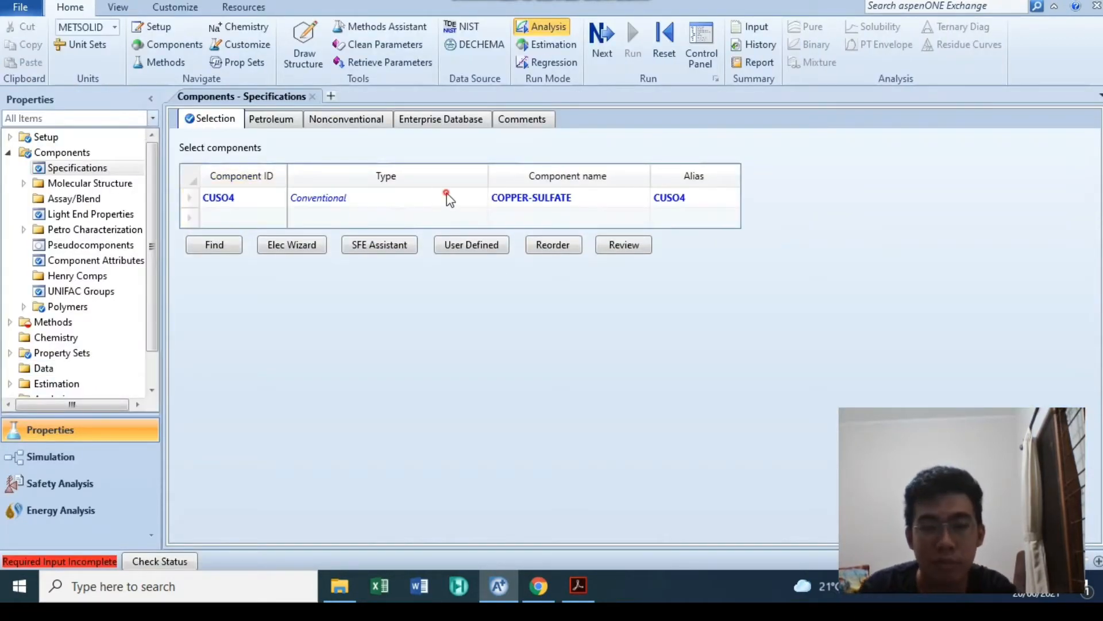
pyautogui.click(454, 198)
pyautogui.click(479, 198)
pyautogui.click(426, 231)
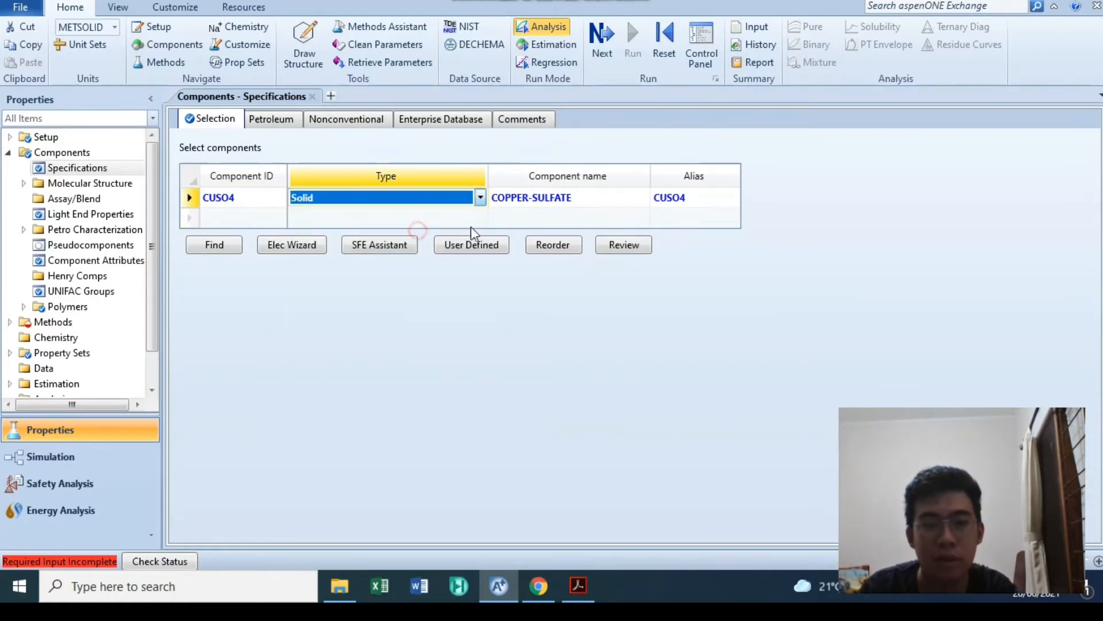
# - Add a second component with the component name COPPER-SULFATE-PENTAHYDRATE
pyautogui.click(498, 217)
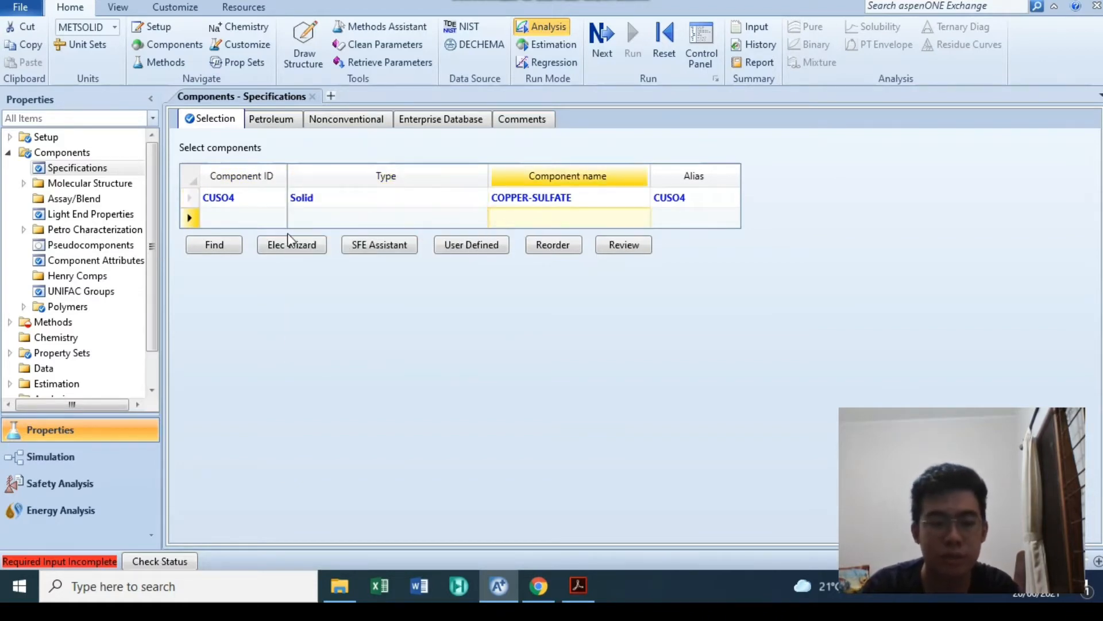
pyautogui.write('COPPER-SULFATE')
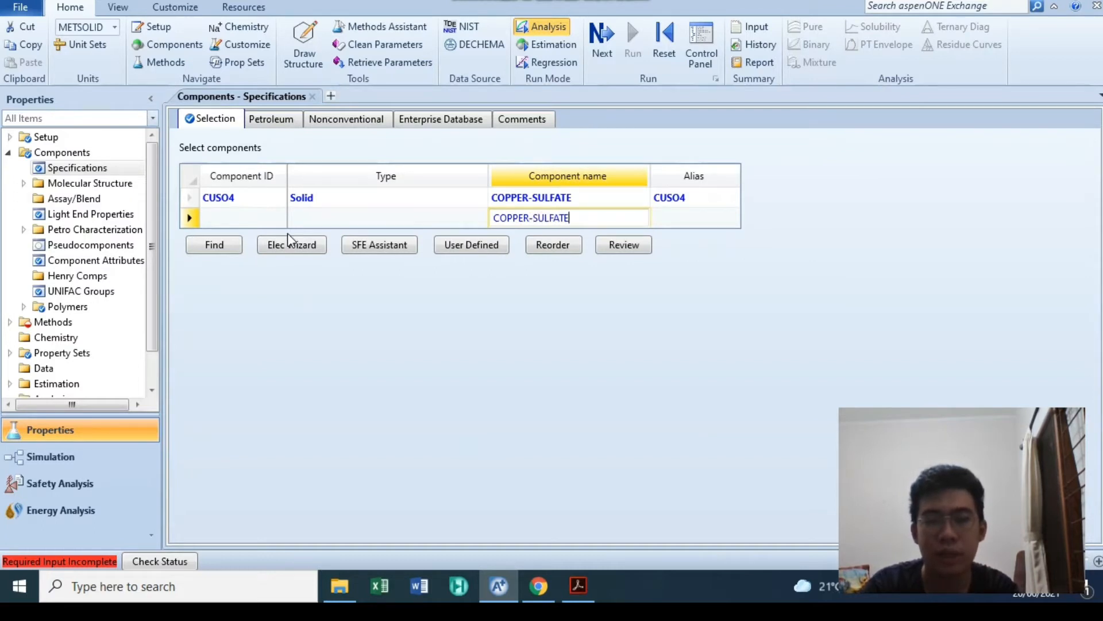
pyautogui.press('Return')
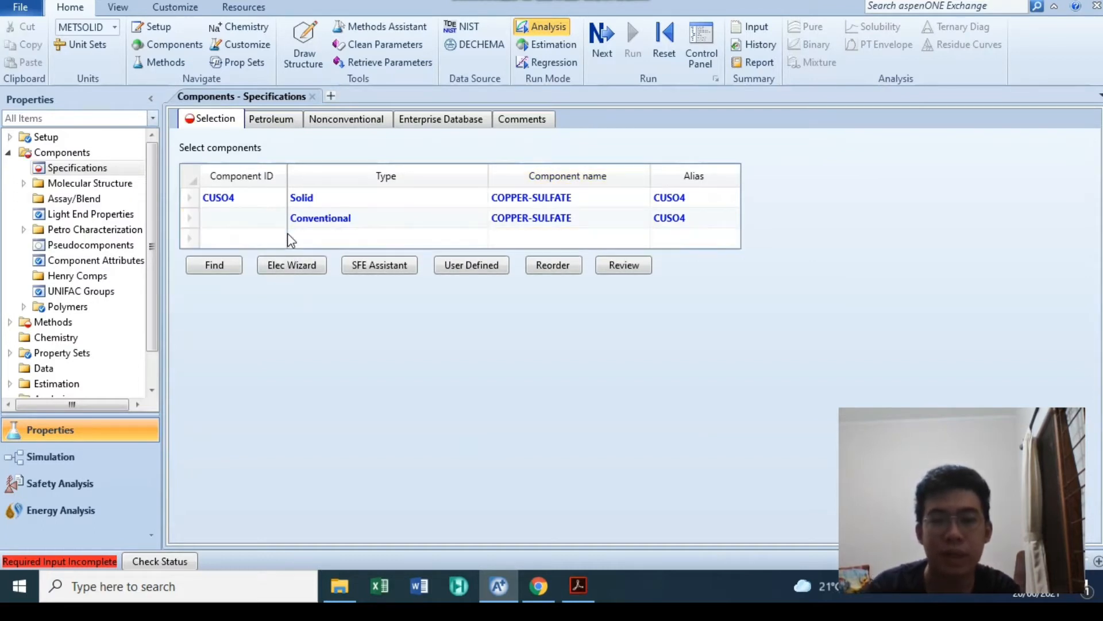
pyautogui.click(534, 222)
pyautogui.click(533, 223)
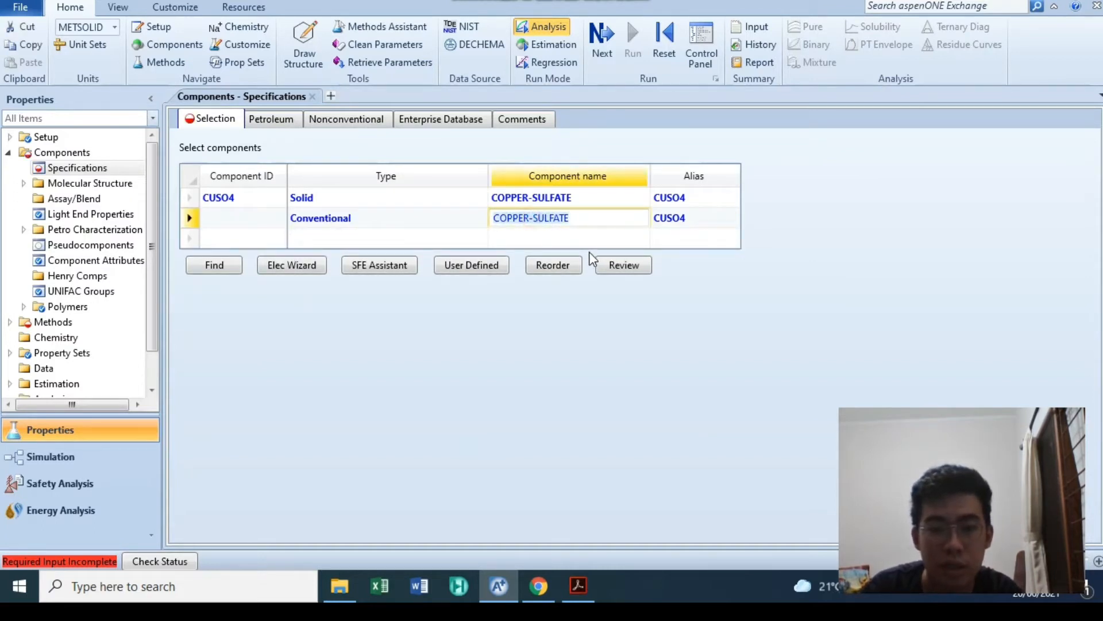
pyautogui.click(577, 220)
pyautogui.write('-PENTAHYDRATE')
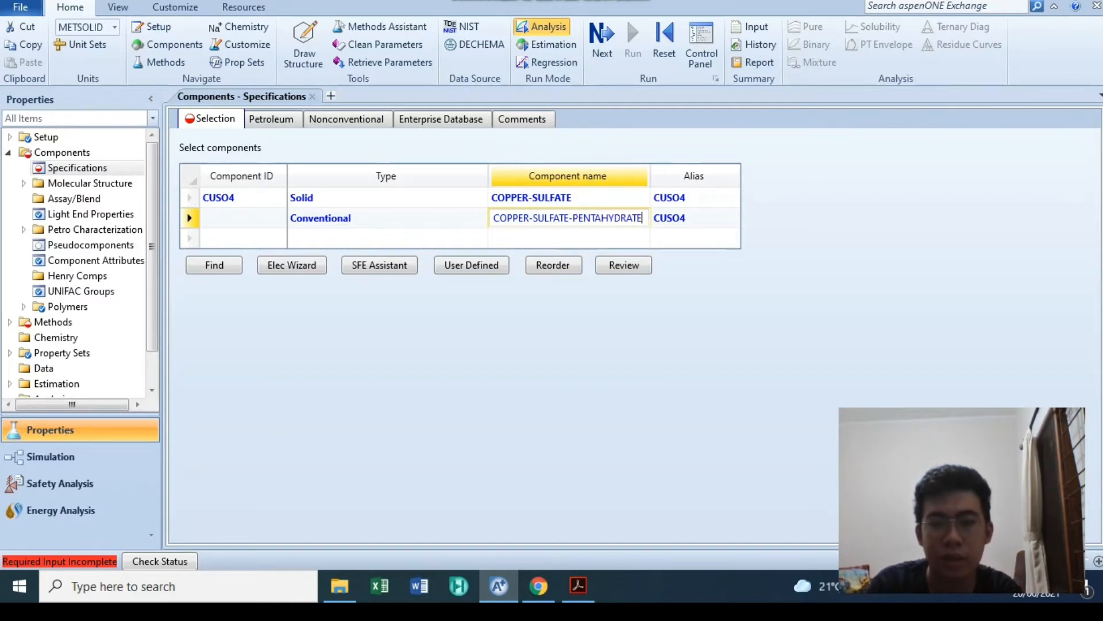
pyautogui.press('Return')
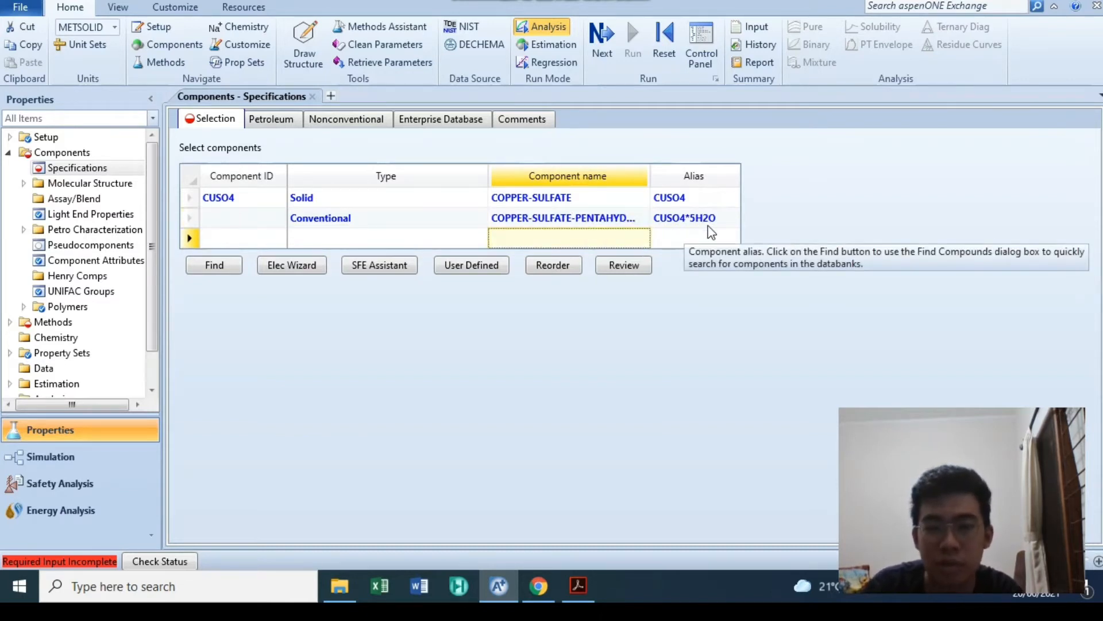
# - Give the copper sulfate pentahydrate component the ID CU-5H2O and set its type to Solid
pyautogui.click(262, 226)
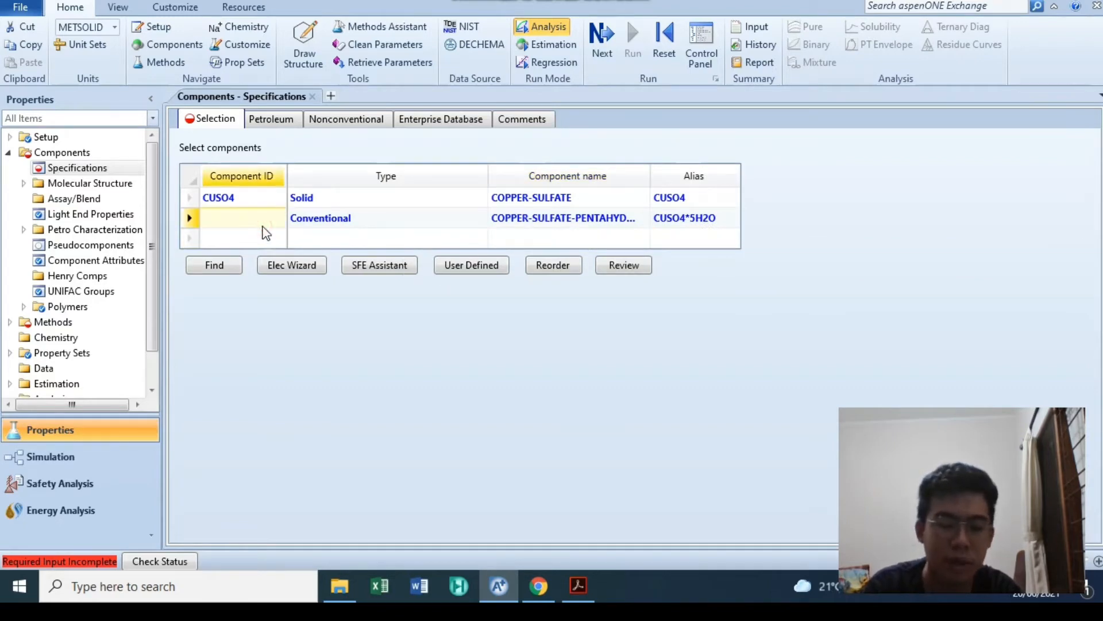
pyautogui.write('CU')
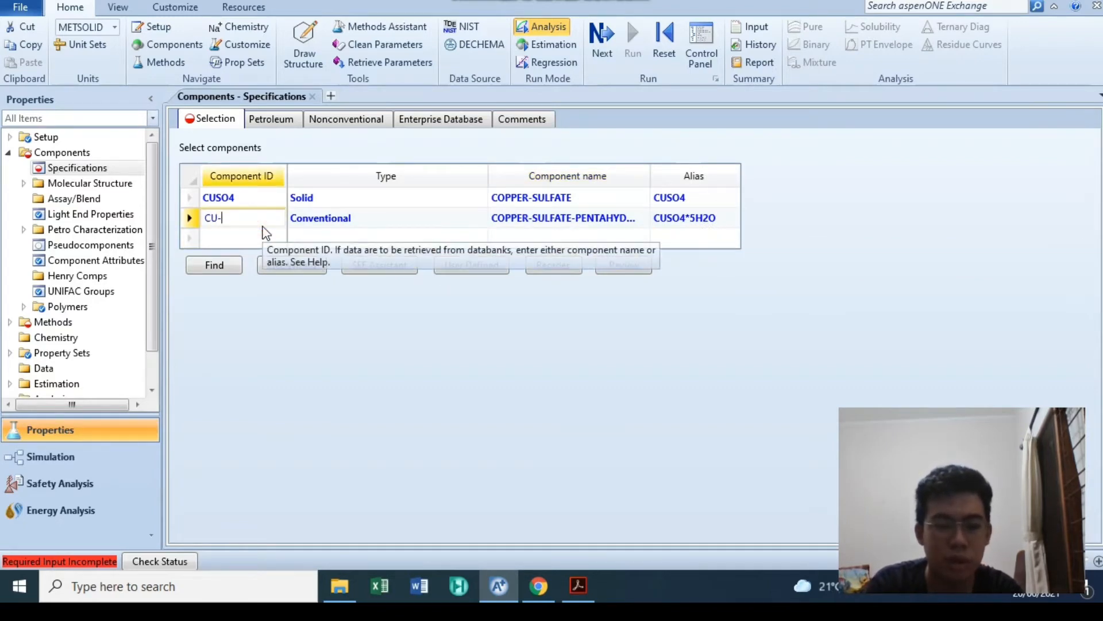
pyautogui.write('-5H2O')
pyautogui.press('Return')
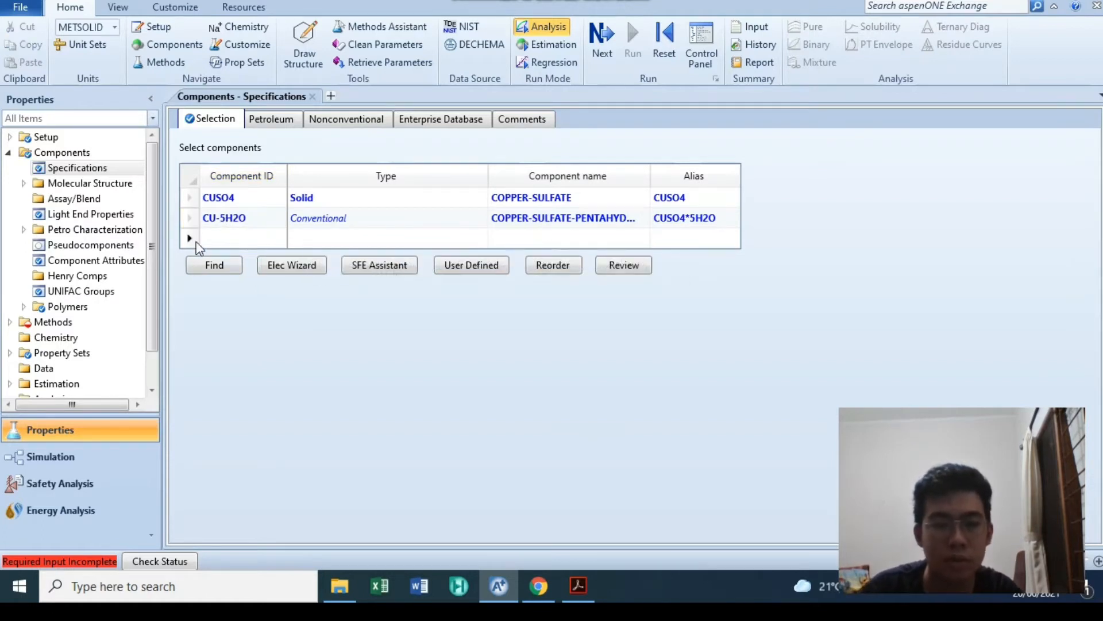
pyautogui.click(480, 218)
pyautogui.click(481, 218)
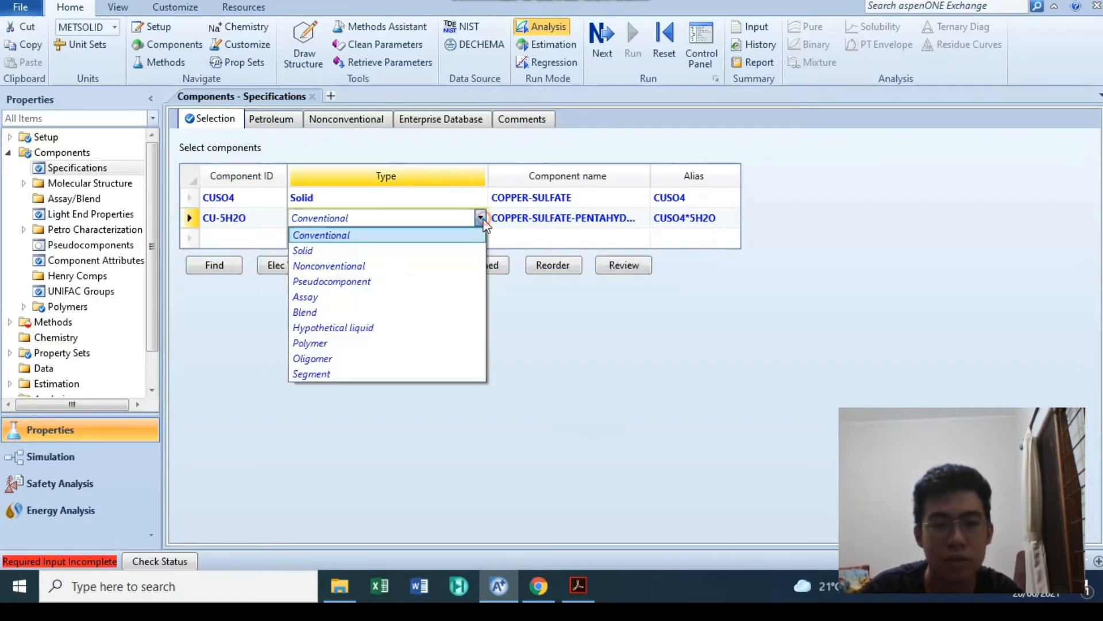
pyautogui.click(404, 258)
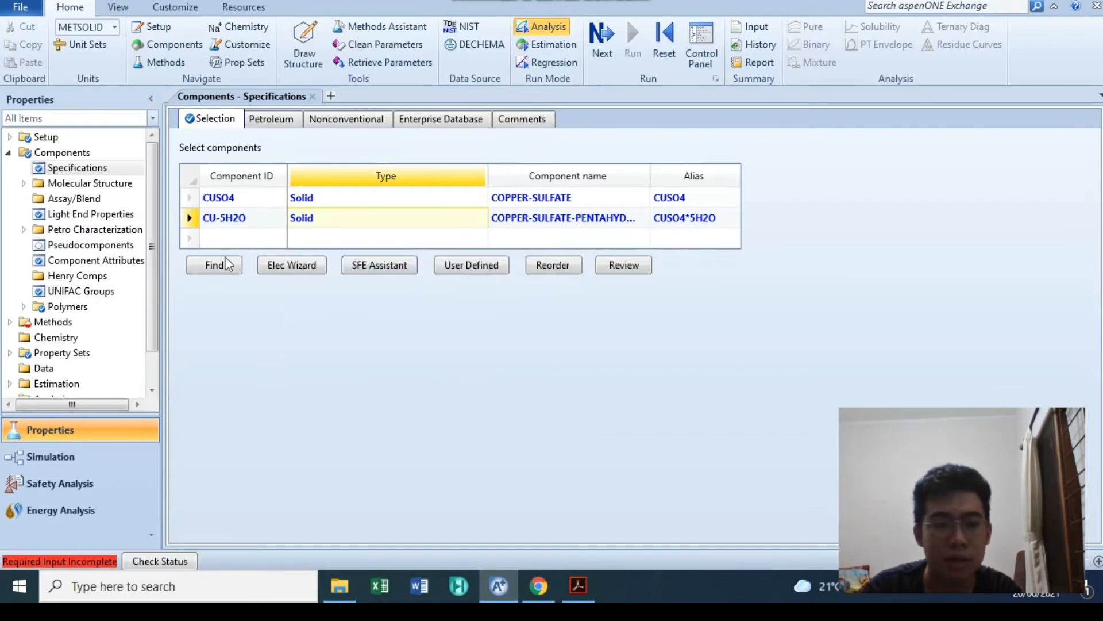
# - Add water as the third component with the ID H2O
pyautogui.click(244, 238)
pyautogui.write('H2O')
pyautogui.press('Return')
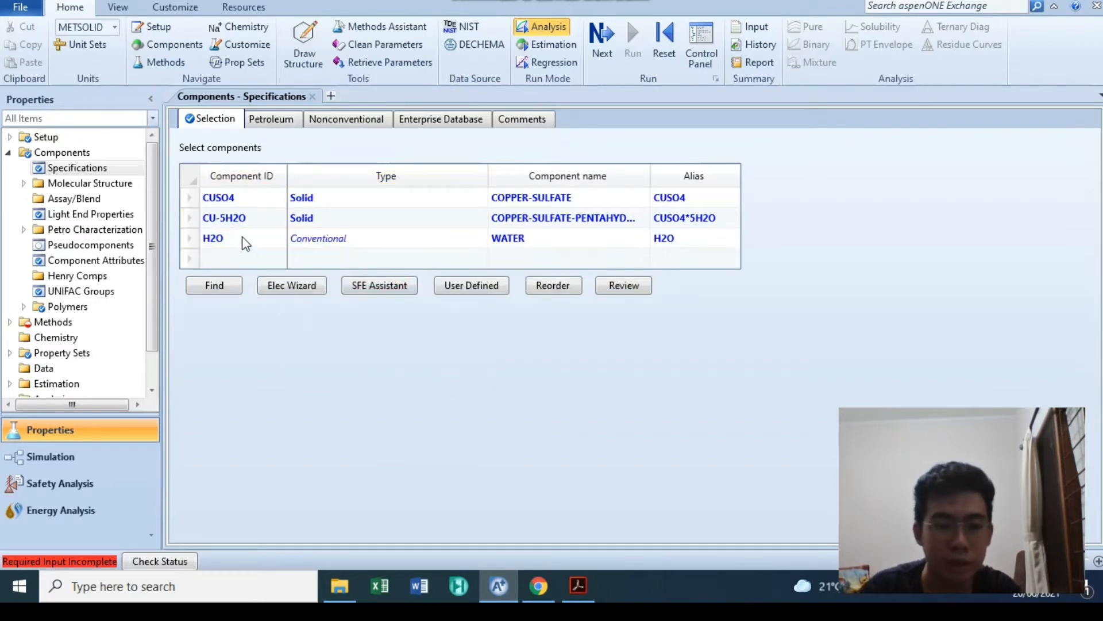
# - Add the copper ion CU++ as the fourth component and give it the ID CU2+
pyautogui.click(254, 258)
pyautogui.click(513, 258)
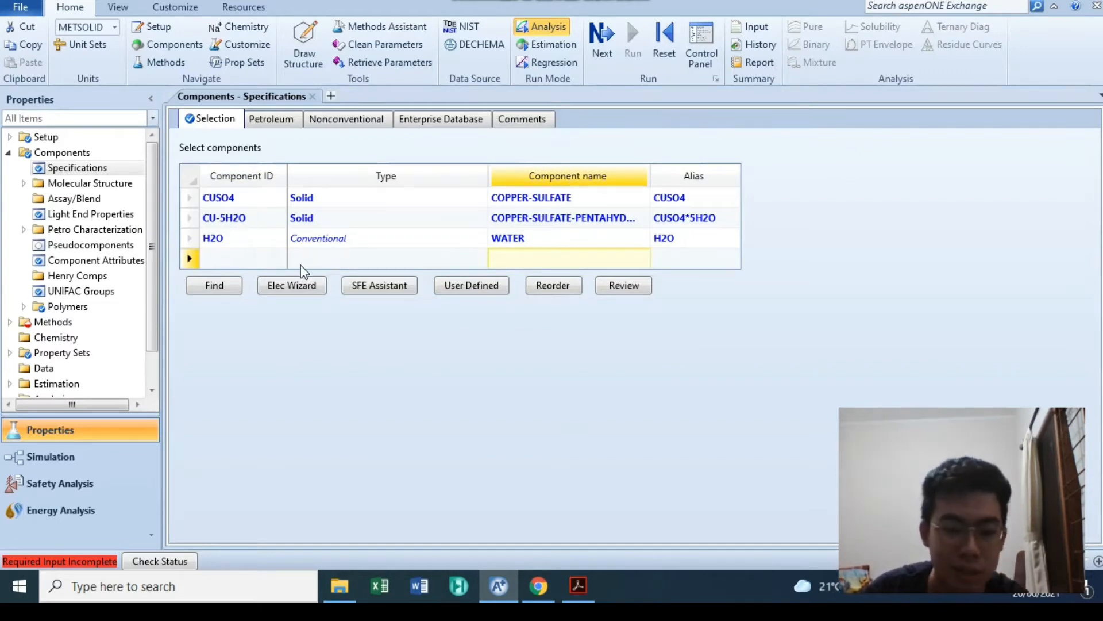
pyautogui.write('CU')
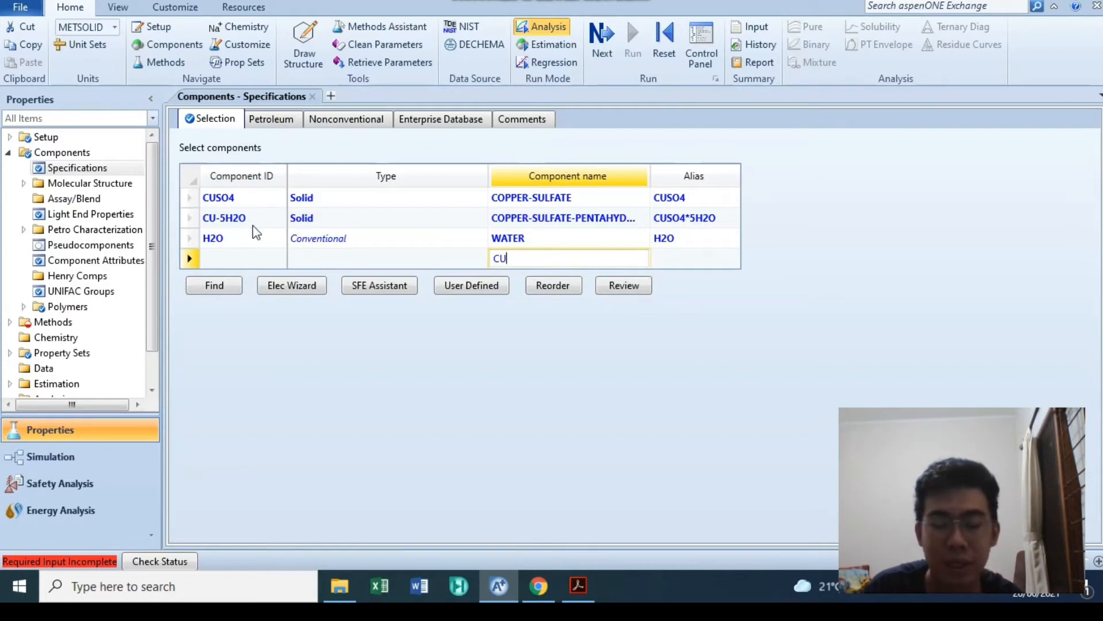
pyautogui.write('+2')
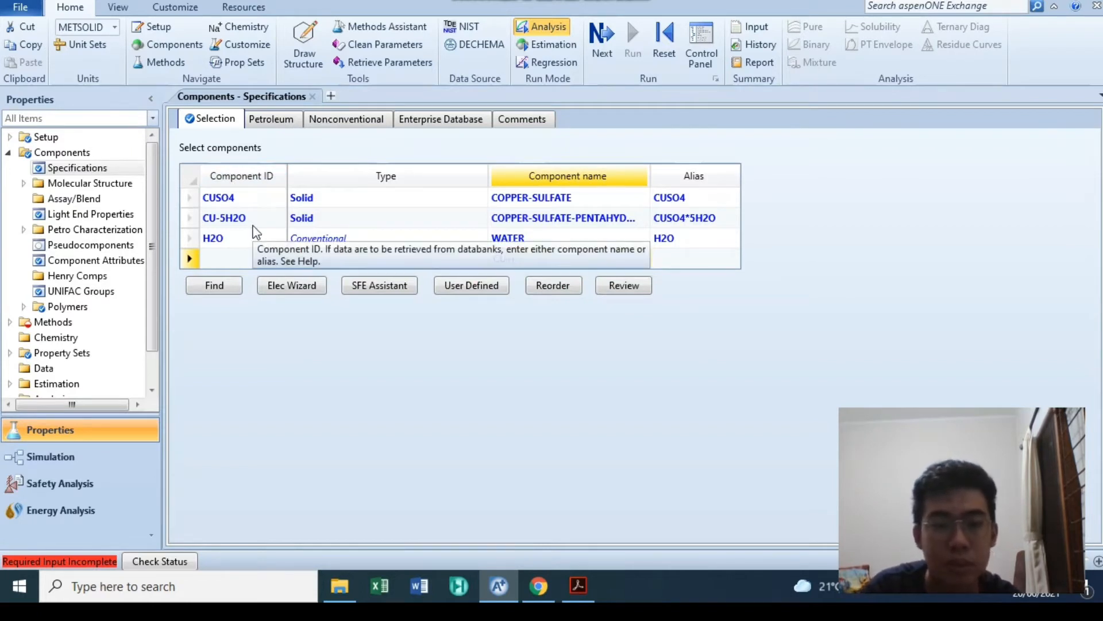
pyautogui.press('Return')
pyautogui.click(233, 266)
pyautogui.write('C')
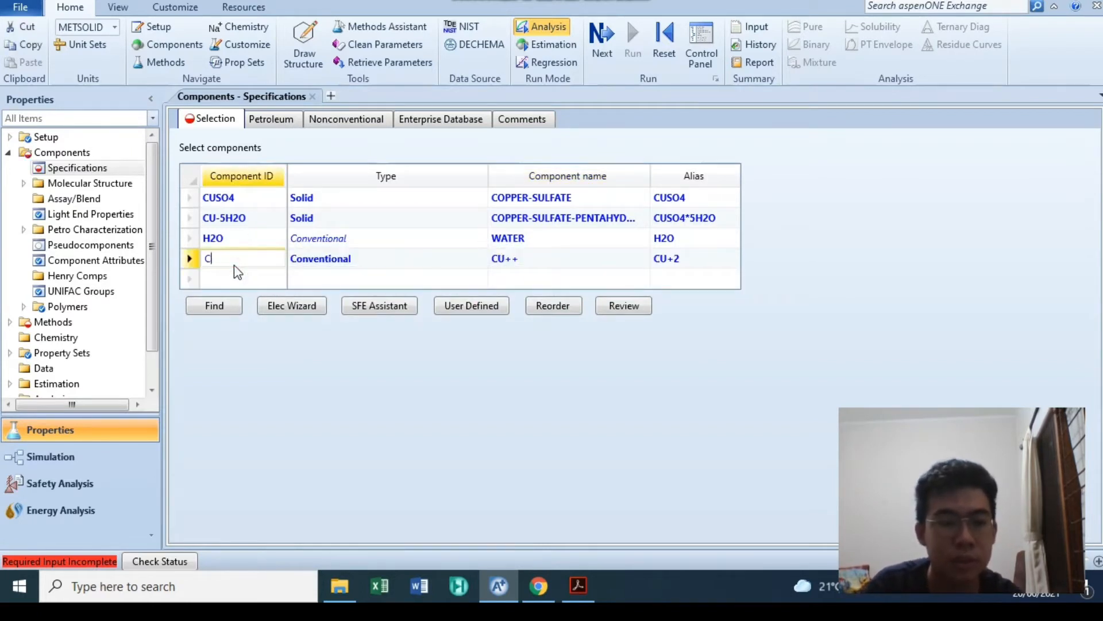
pyautogui.write('U2')
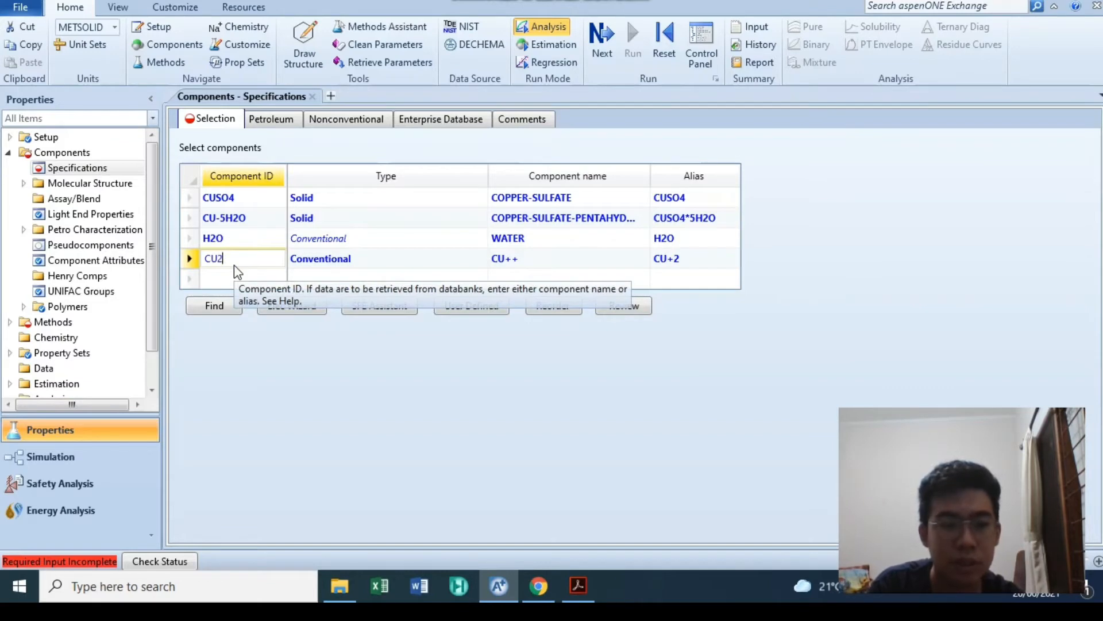
pyautogui.write('+')
pyautogui.press('Return')
# - Add the sulfate ion SO4-- as the fifth component and give it the ID SO4-2
pyautogui.click(572, 278)
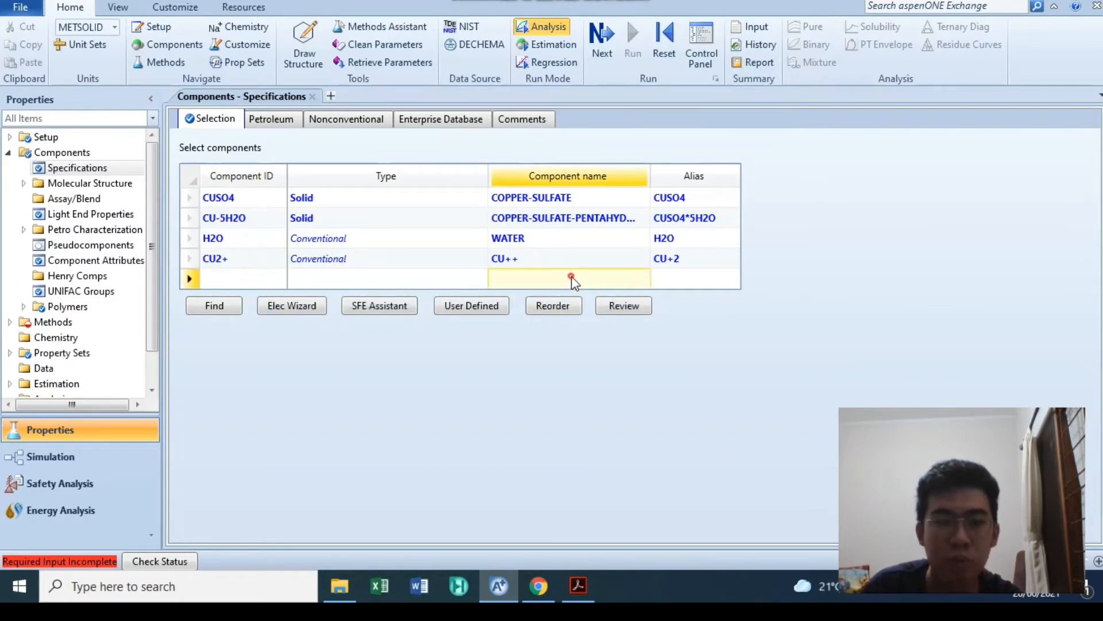
pyautogui.write('SO4--')
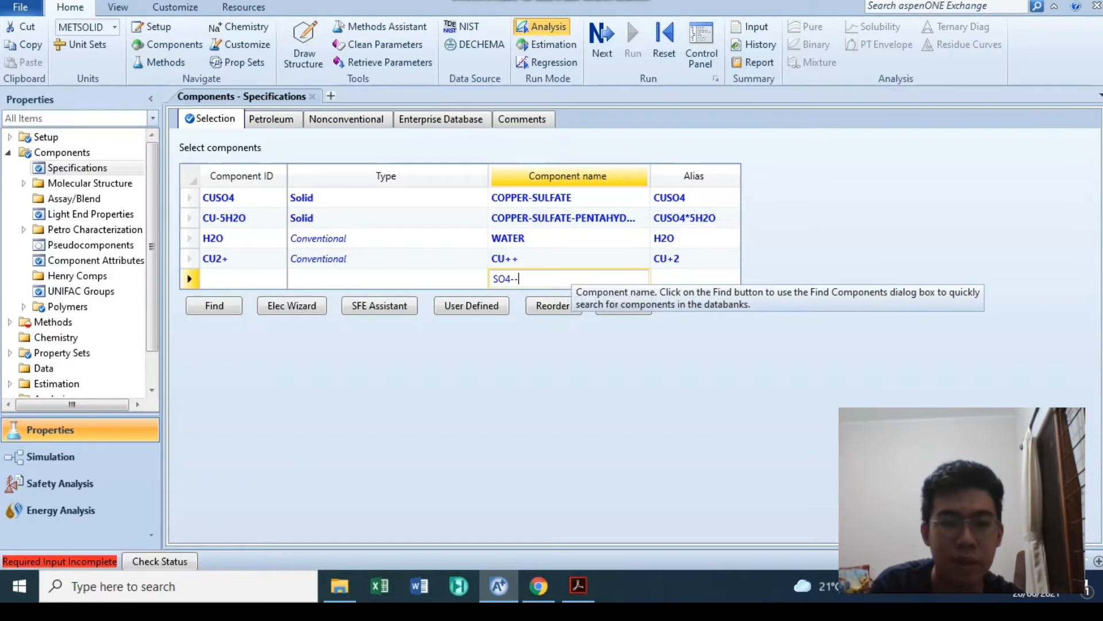
pyautogui.press('Return')
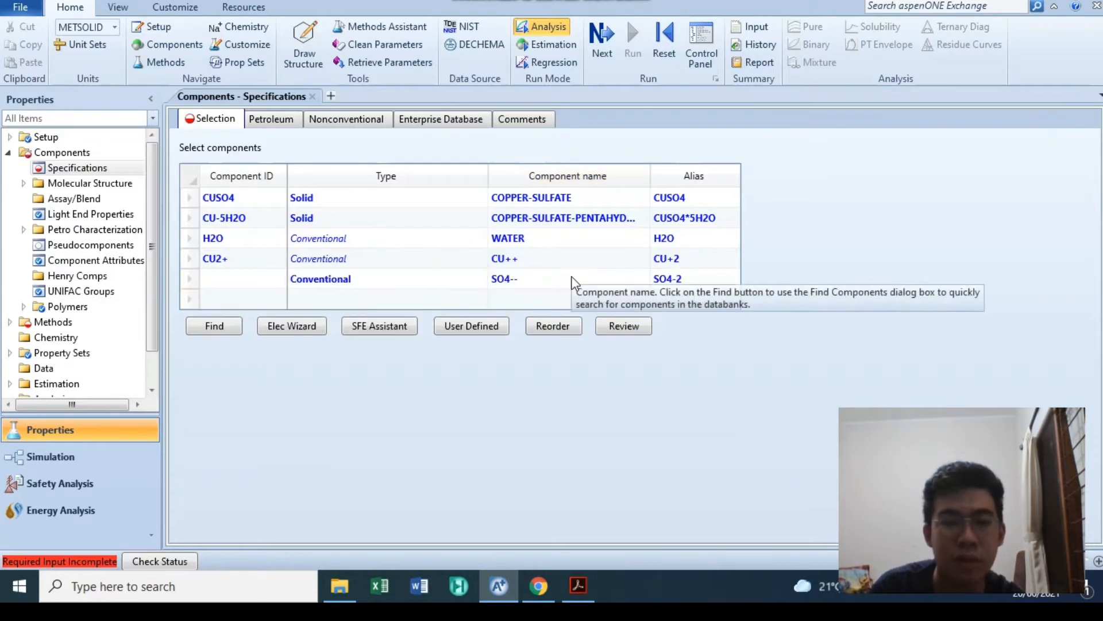
pyautogui.click(218, 282)
pyautogui.write('S')
pyautogui.press('BackSpace')
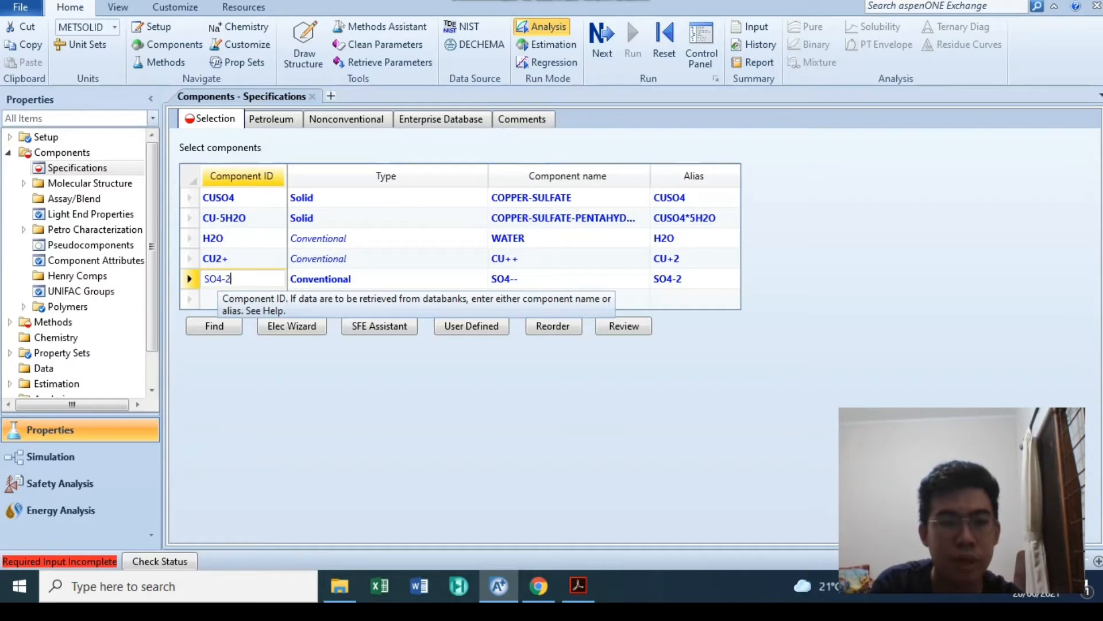
pyautogui.write('4-2')
pyautogui.press('Return')
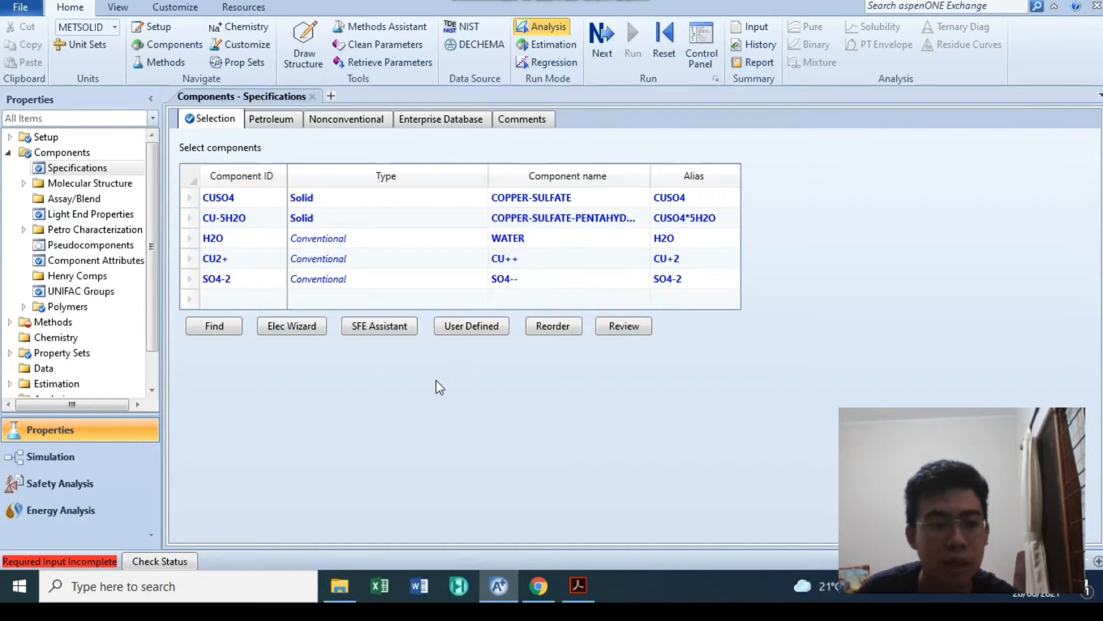
# - Set the base property method to IDEAL
pyautogui.click(41, 318)
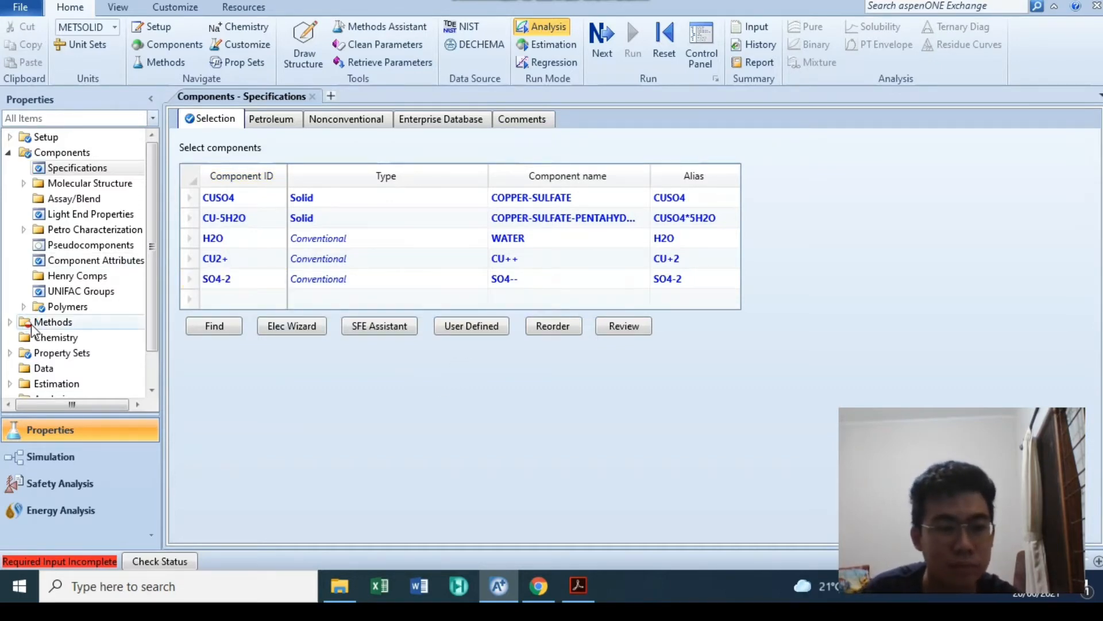
pyautogui.click(384, 181)
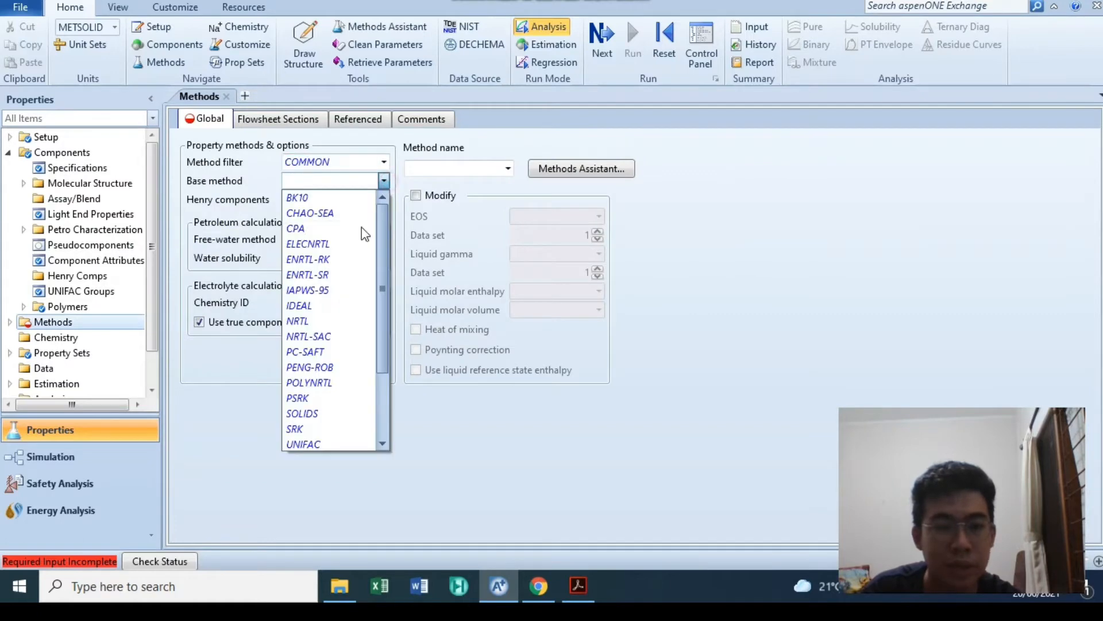
pyautogui.click(332, 306)
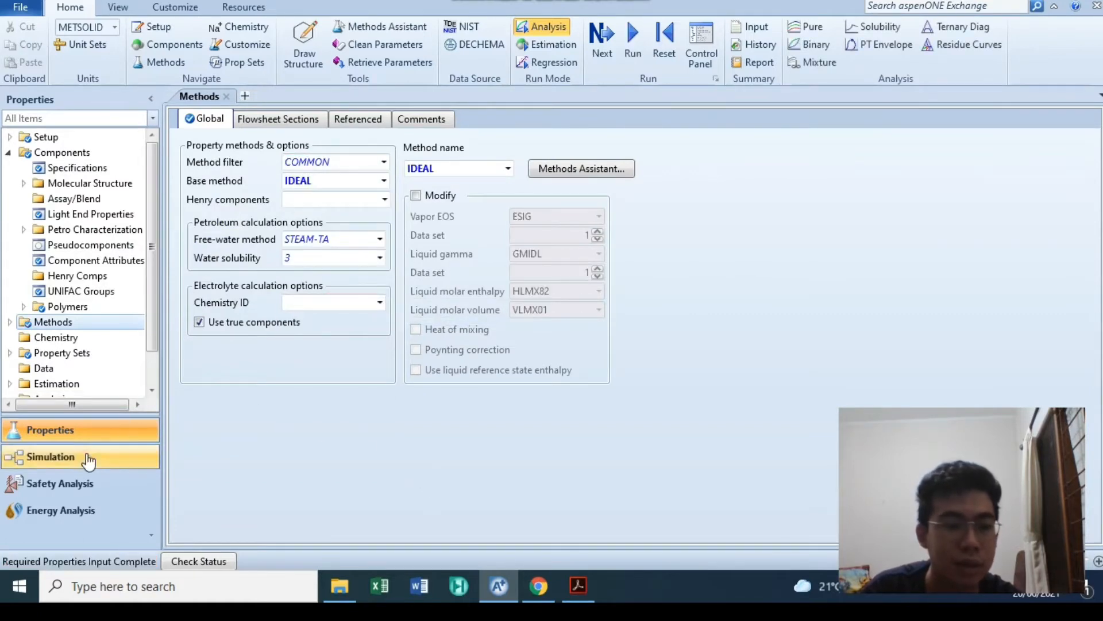
# - Switch to the simulation environment and review the substreams defined for the global stream class in the setup
pyautogui.click(86, 458)
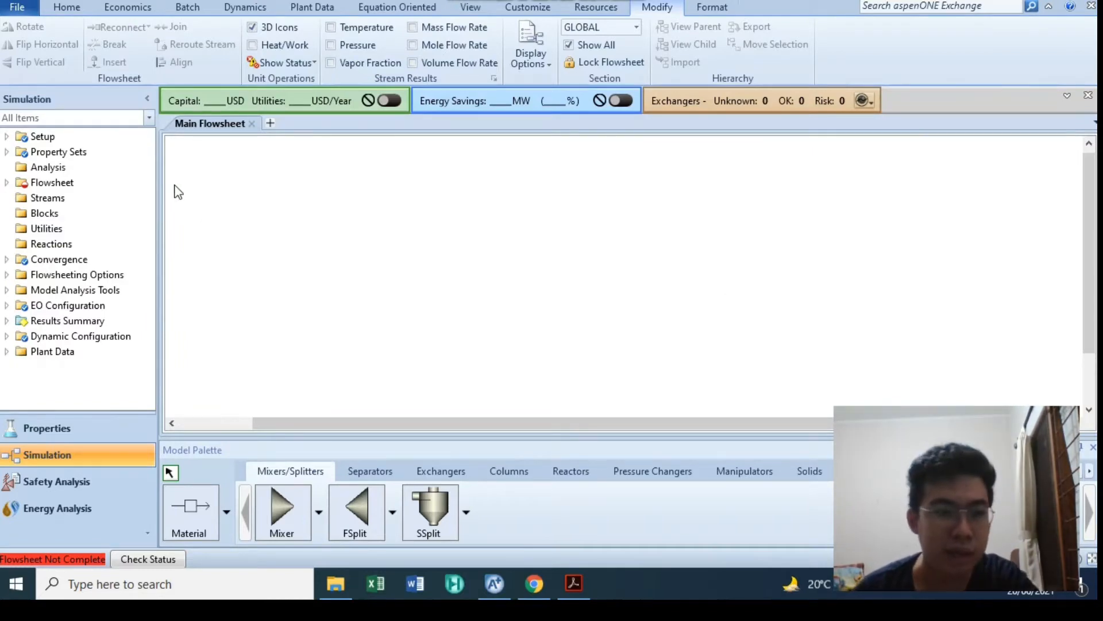
pyautogui.click(6, 137)
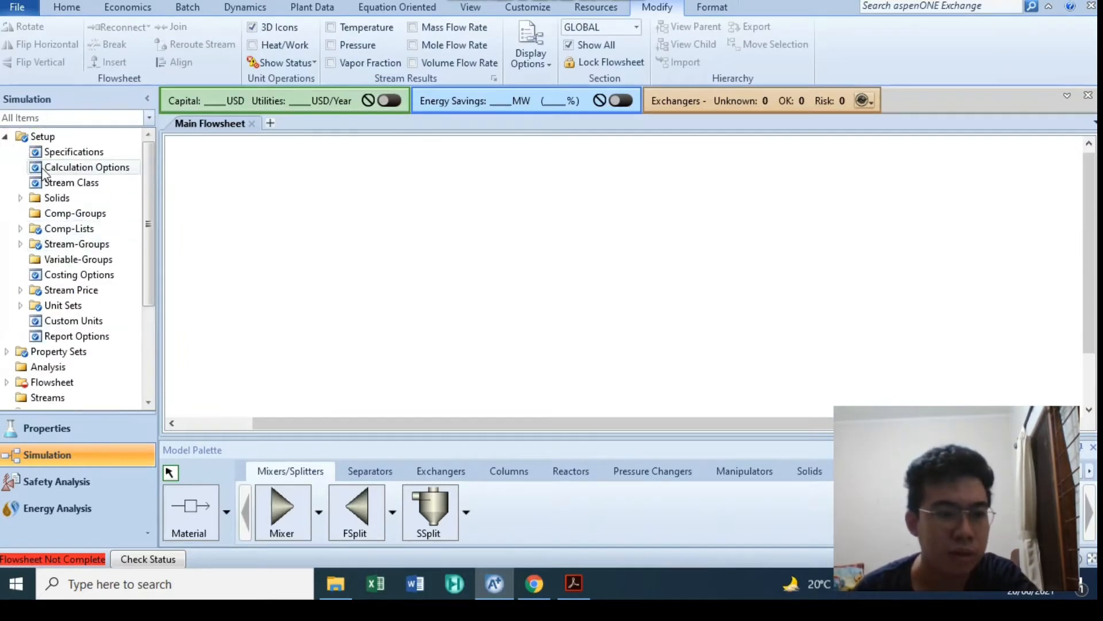
pyautogui.doubleClick(41, 182)
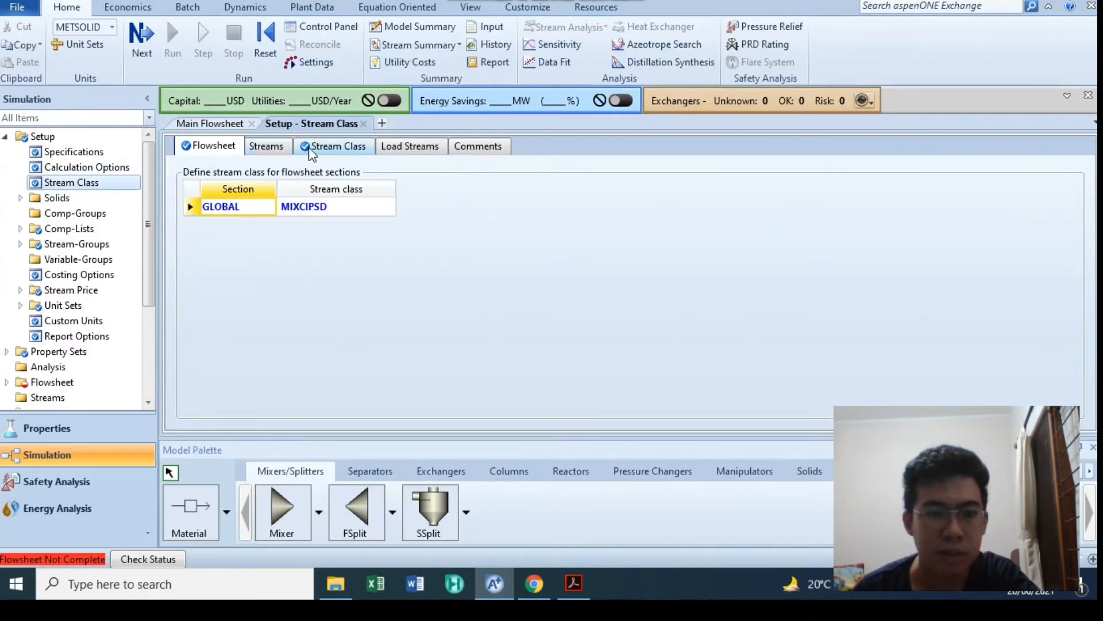
pyautogui.click(315, 147)
pyautogui.click(521, 260)
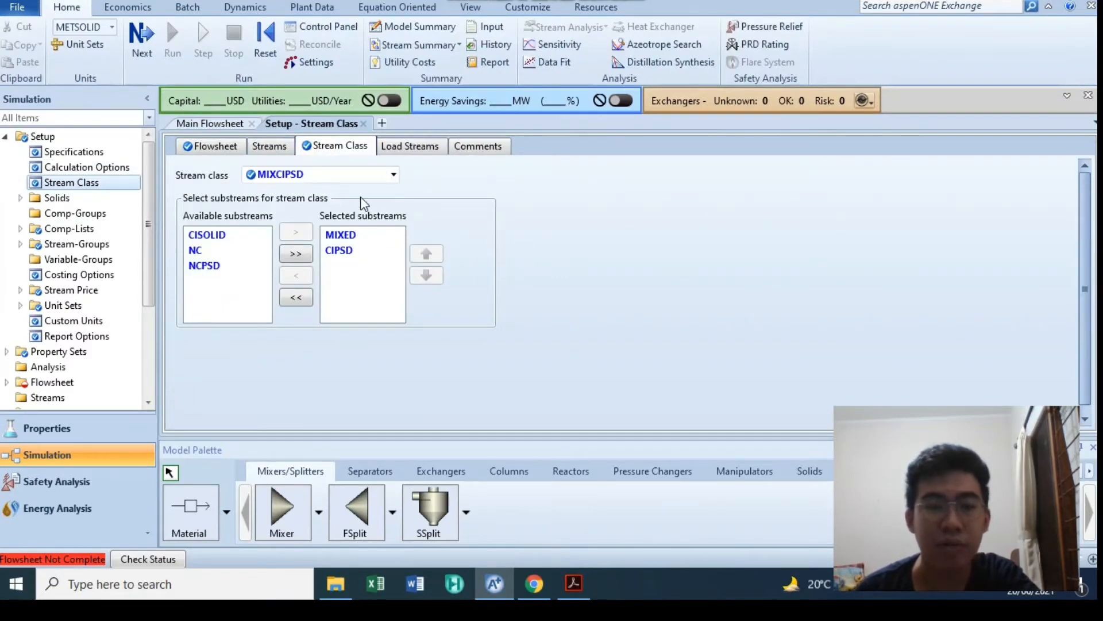
pyautogui.click(357, 251)
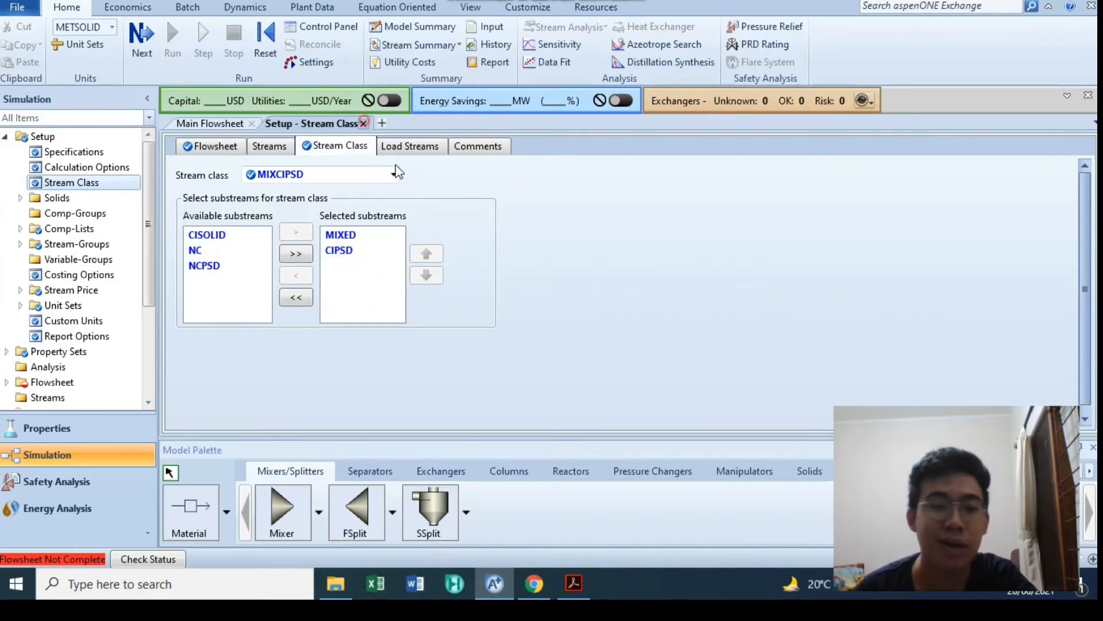
pyautogui.click(363, 123)
# - Place a Flash2 separator in the middle of the empty flowsheet and name the block EVAP
pyautogui.click(368, 472)
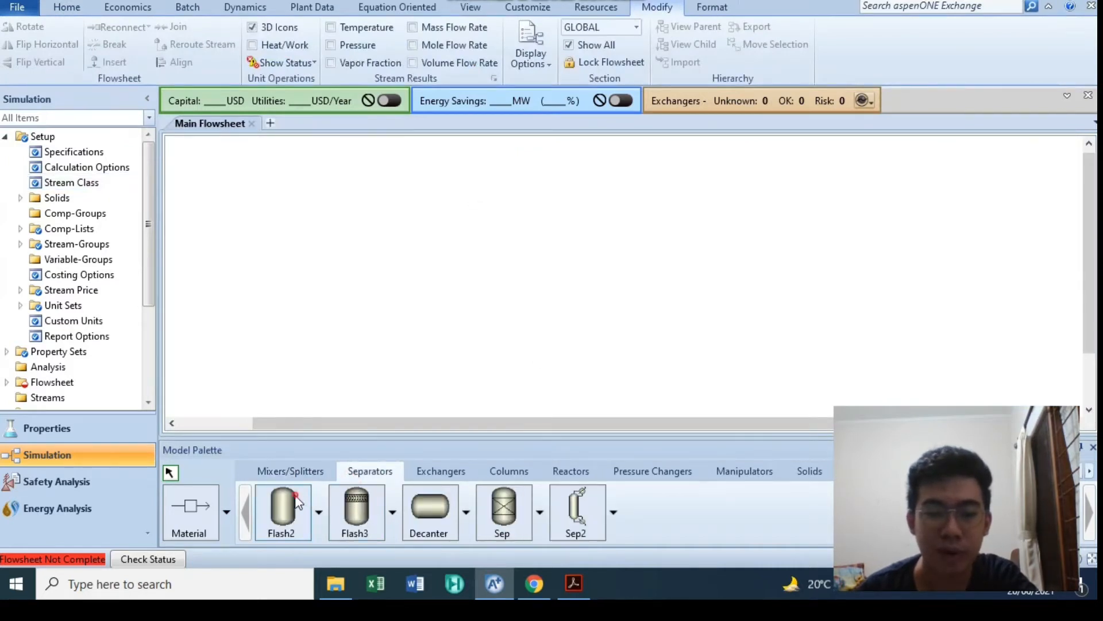
pyautogui.click(282, 508)
pyautogui.click(452, 267)
pyautogui.click(170, 472)
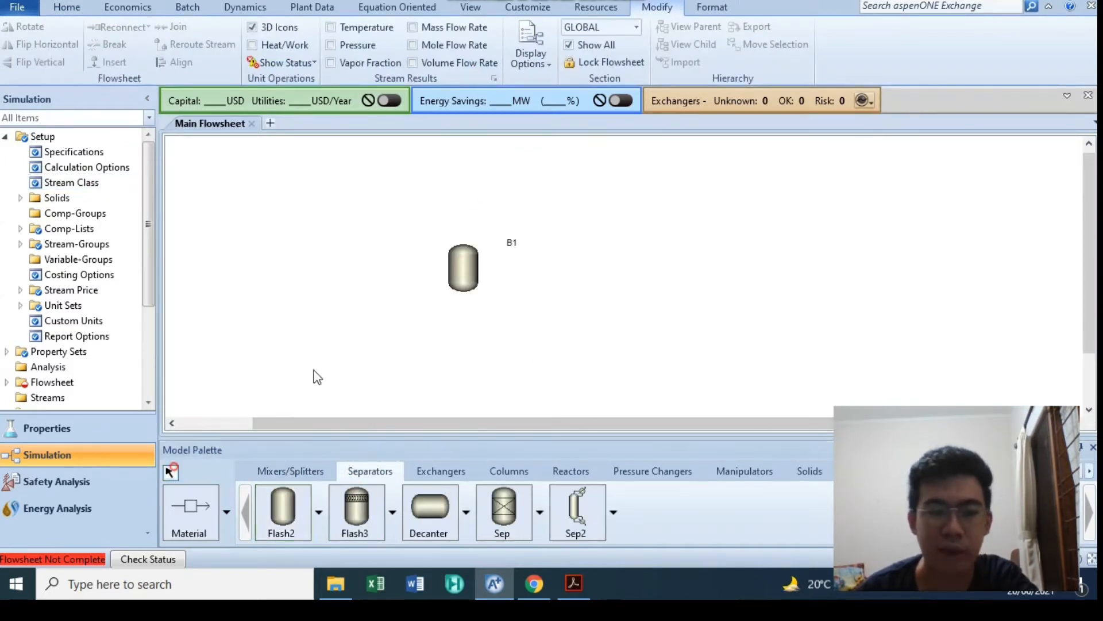
pyautogui.click(509, 242)
pyautogui.click(511, 243)
pyautogui.write('EVAP')
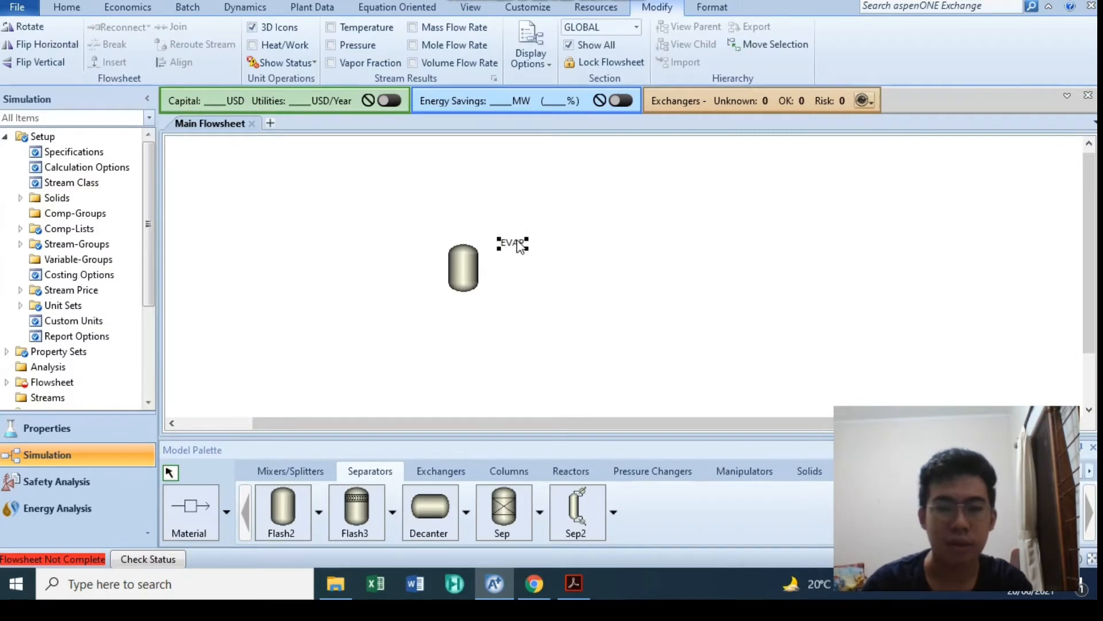
# - Reposition the EVAP label so it sits close beside the separator at mid-height
pyautogui.click(554, 271)
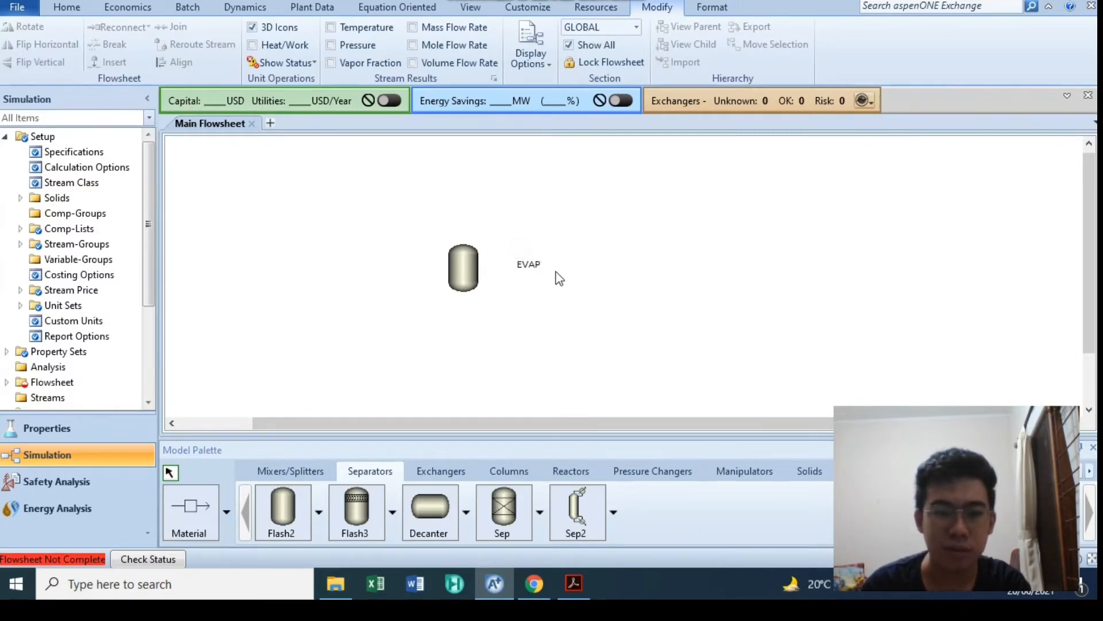
pyautogui.click(527, 265)
pyautogui.click(530, 266)
pyautogui.click(533, 280)
pyautogui.click(524, 270)
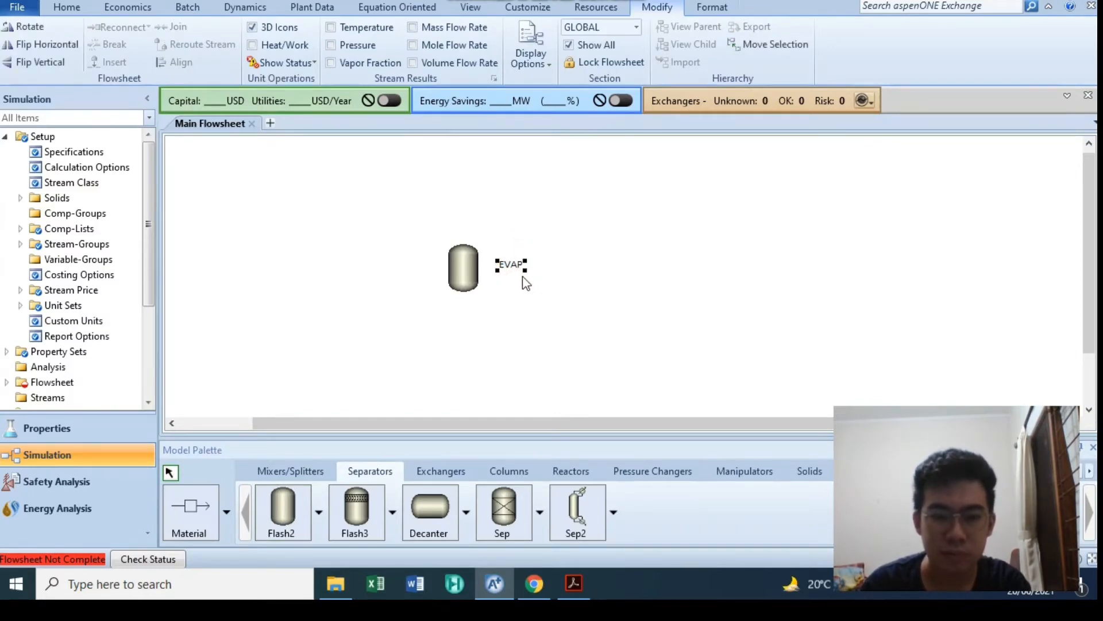
pyautogui.click(526, 283)
# - Connect material streams to the feed inlet, vapor outlet and liquid outlet of the EVAP block
pyautogui.click(172, 526)
pyautogui.click(349, 262)
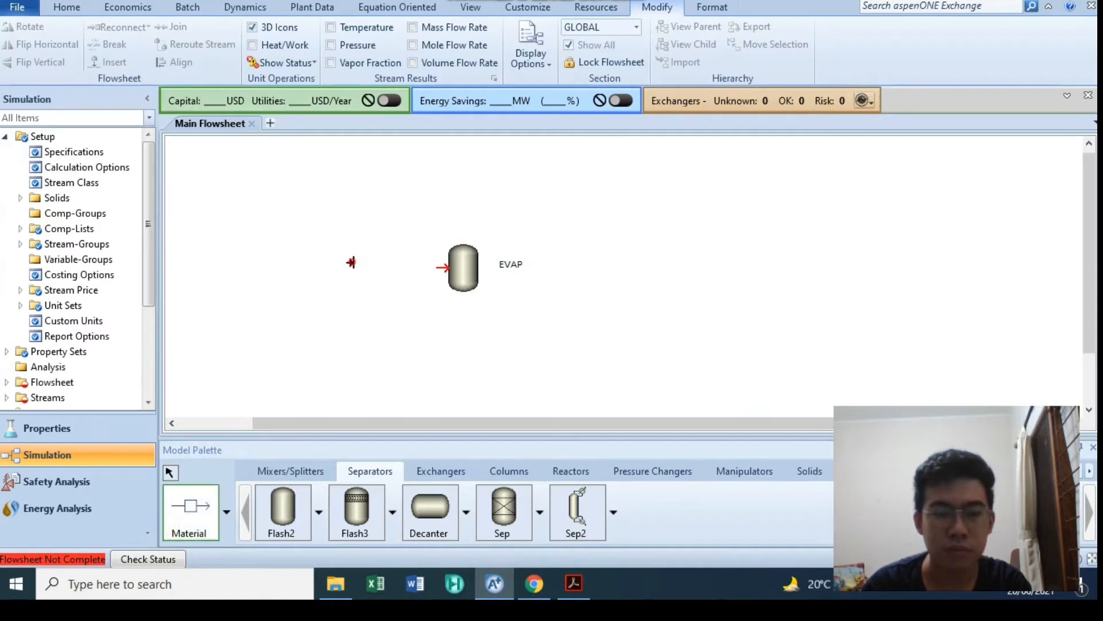
pyautogui.click(442, 266)
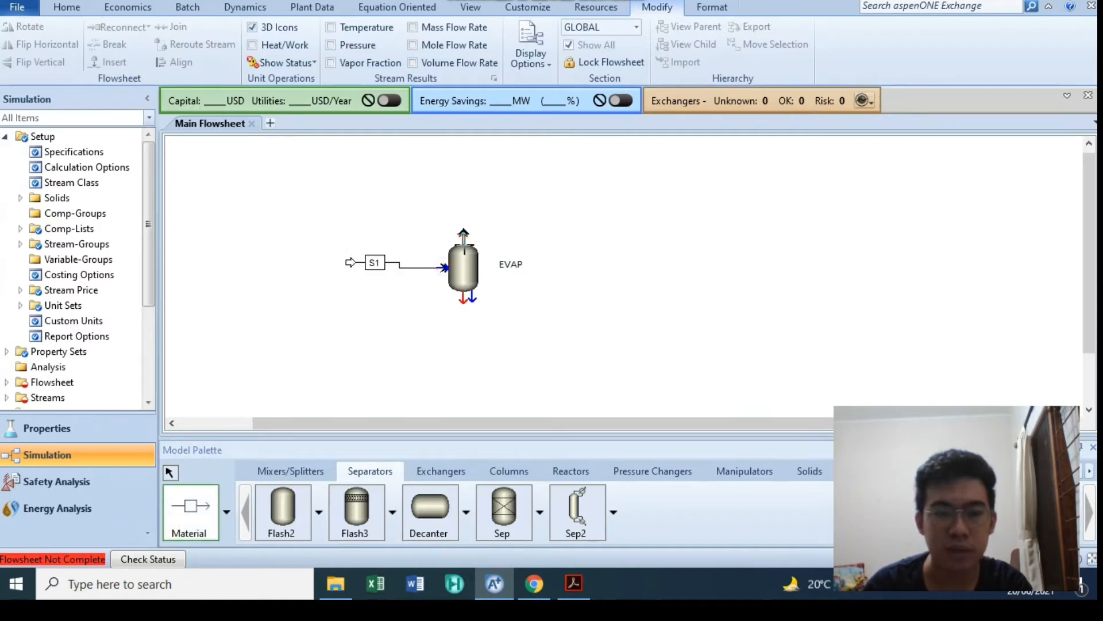
pyautogui.click(463, 245)
pyautogui.click(540, 191)
pyautogui.click(463, 299)
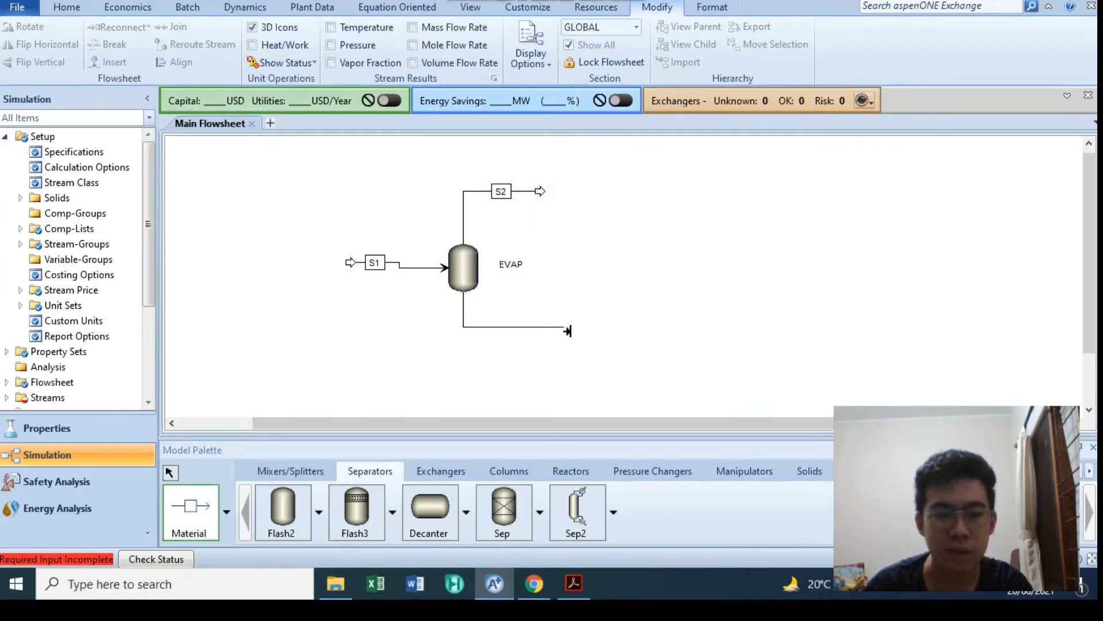
pyautogui.click(551, 333)
pyautogui.click(170, 473)
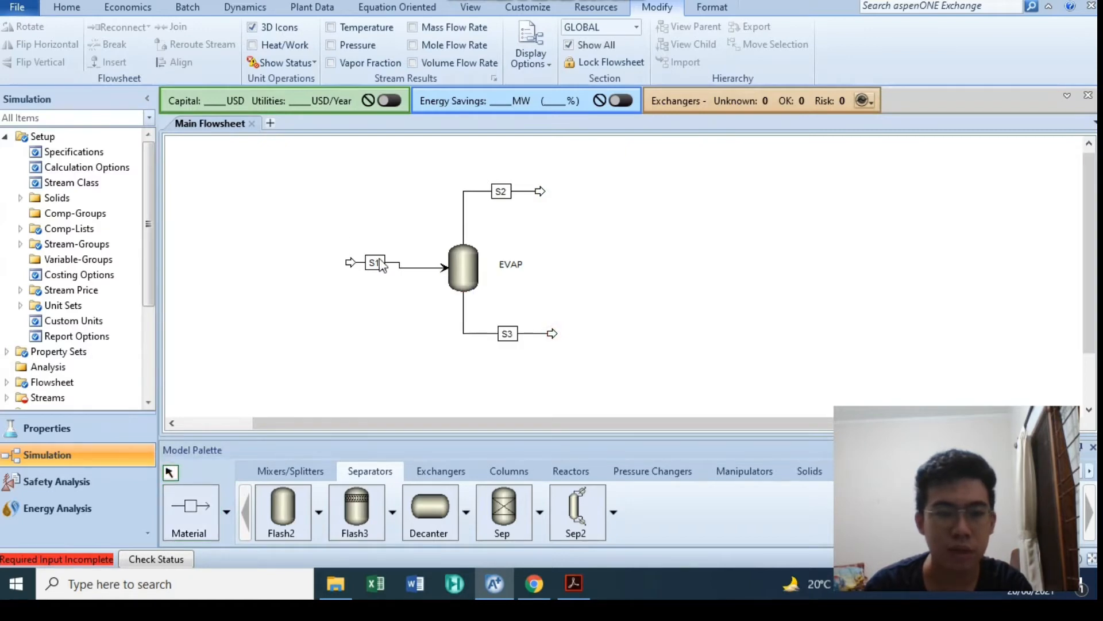
# - Rename the inlet stream FEED, the overhead stream VAPOR and the bottom stream LIQ
pyautogui.click(380, 264)
pyautogui.click(380, 264)
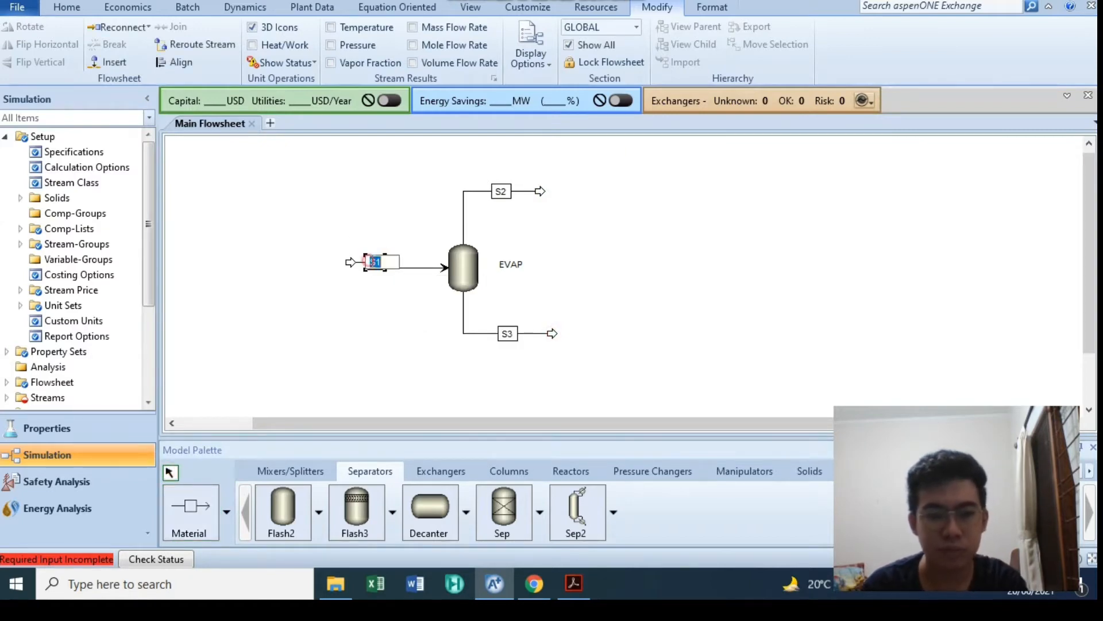
pyautogui.press('Return')
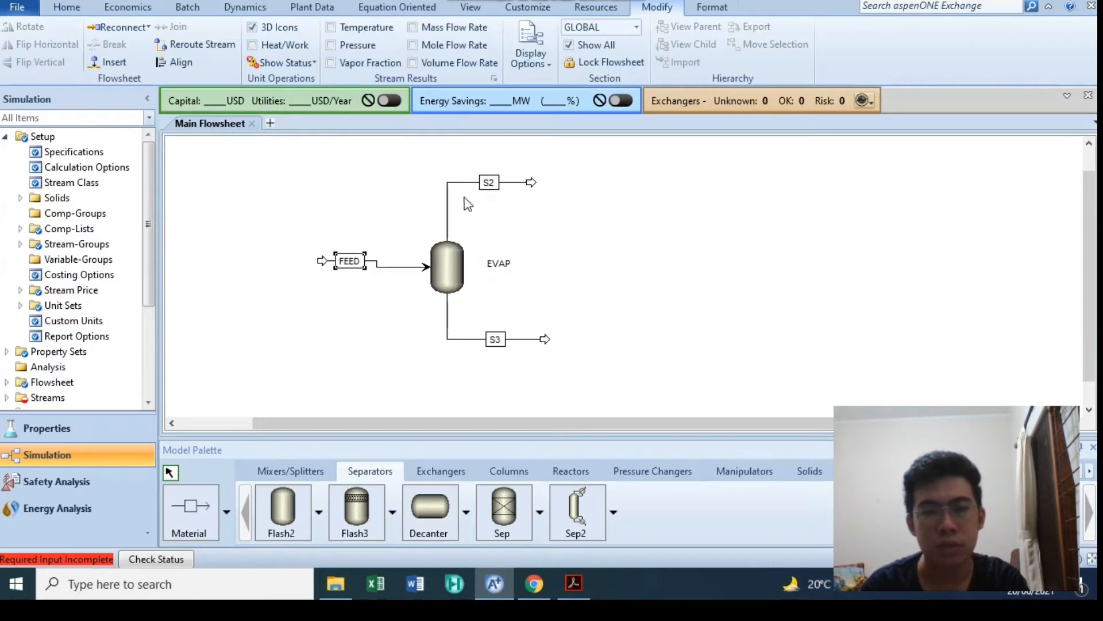
pyautogui.doubleClick(484, 178)
pyautogui.write('VAPOR')
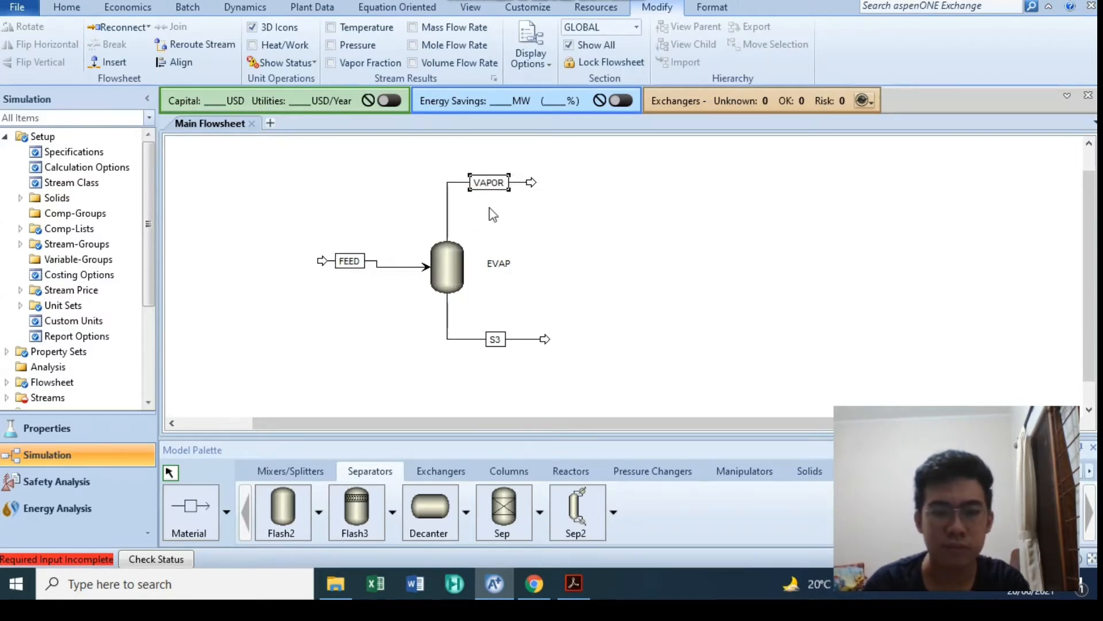
pyautogui.doubleClick(502, 341)
pyautogui.write('LIQ')
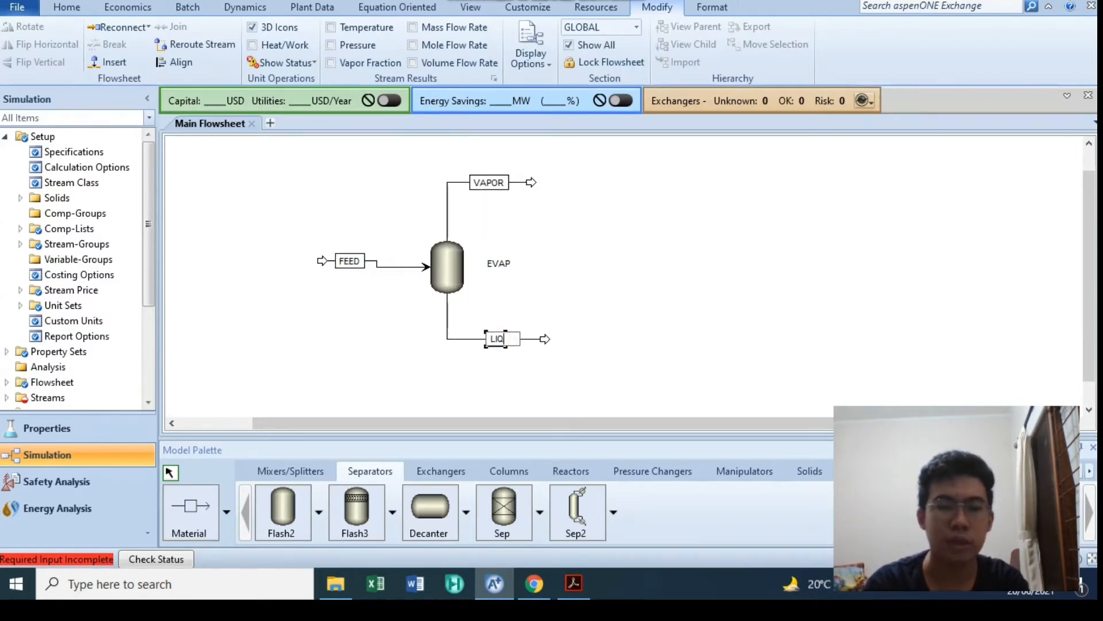
pyautogui.press('Return')
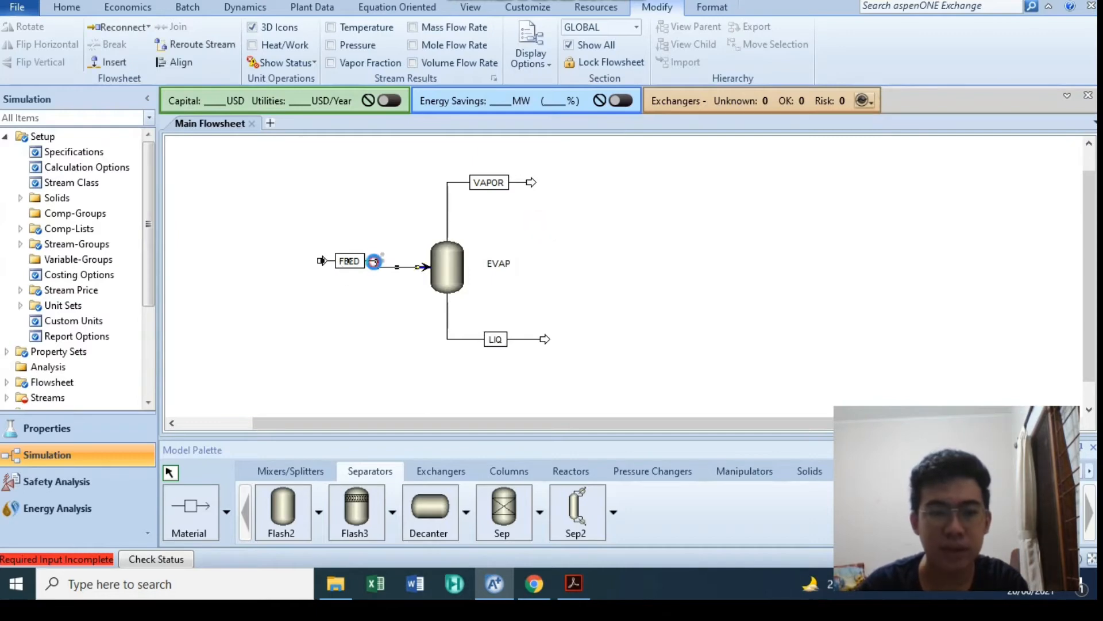
# - Specify the FEED stream with a Mass-Frac composition basis, 95 C, 1 bar and a total mass flow of 5000 kg/hr
pyautogui.doubleClick(376, 268)
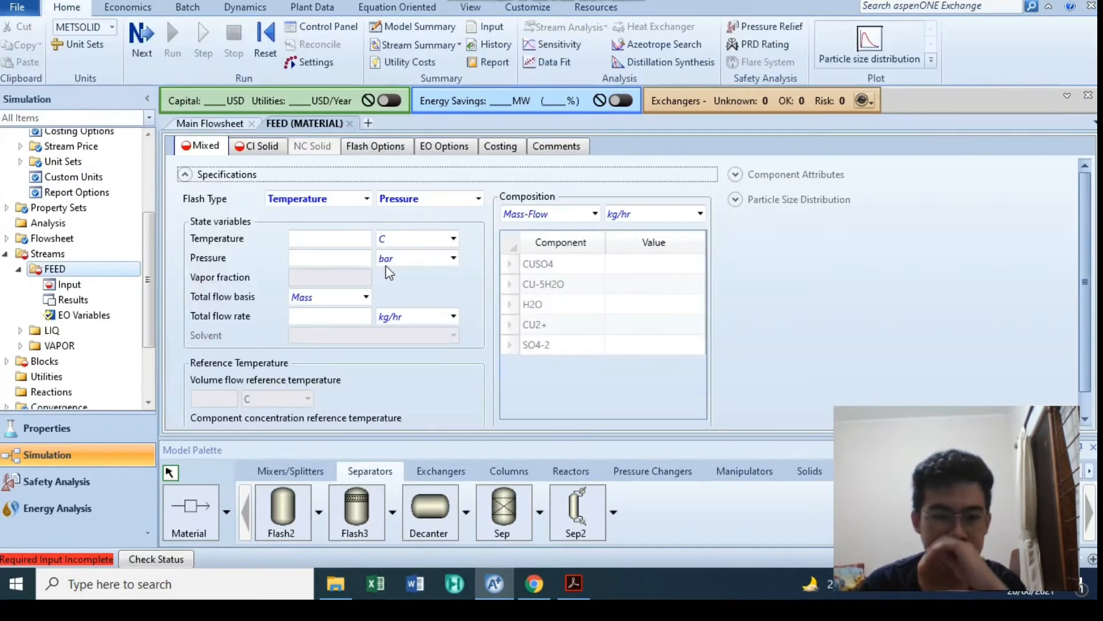
pyautogui.click(595, 214)
pyautogui.click(534, 280)
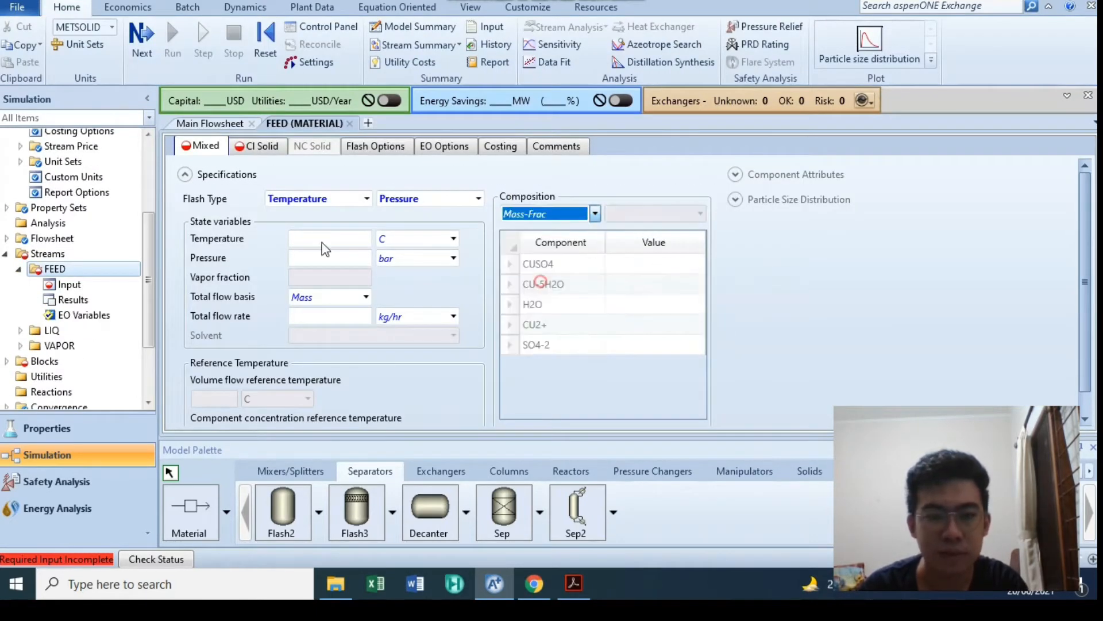
pyautogui.click(323, 240)
pyautogui.write('95')
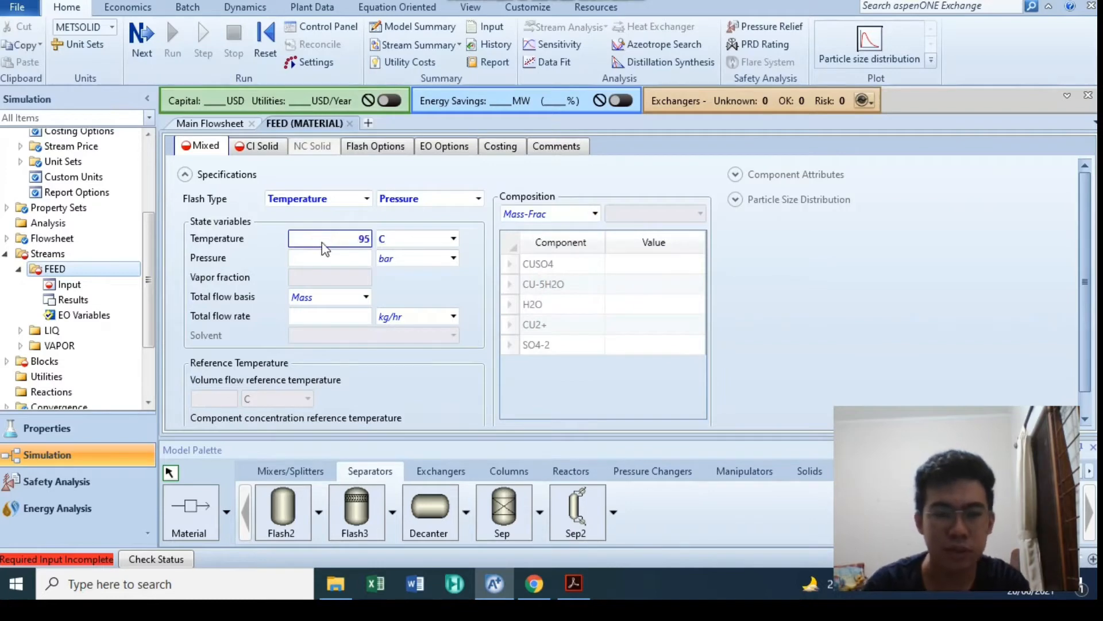
pyautogui.click(362, 259)
pyautogui.write('1')
pyautogui.click(344, 316)
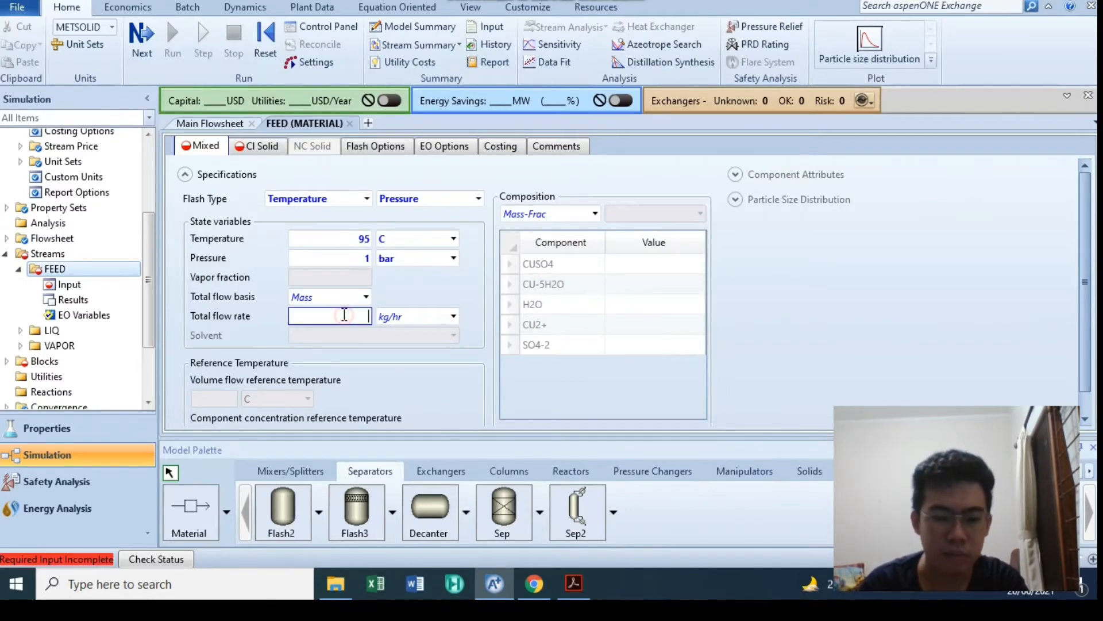
pyautogui.write('5000')
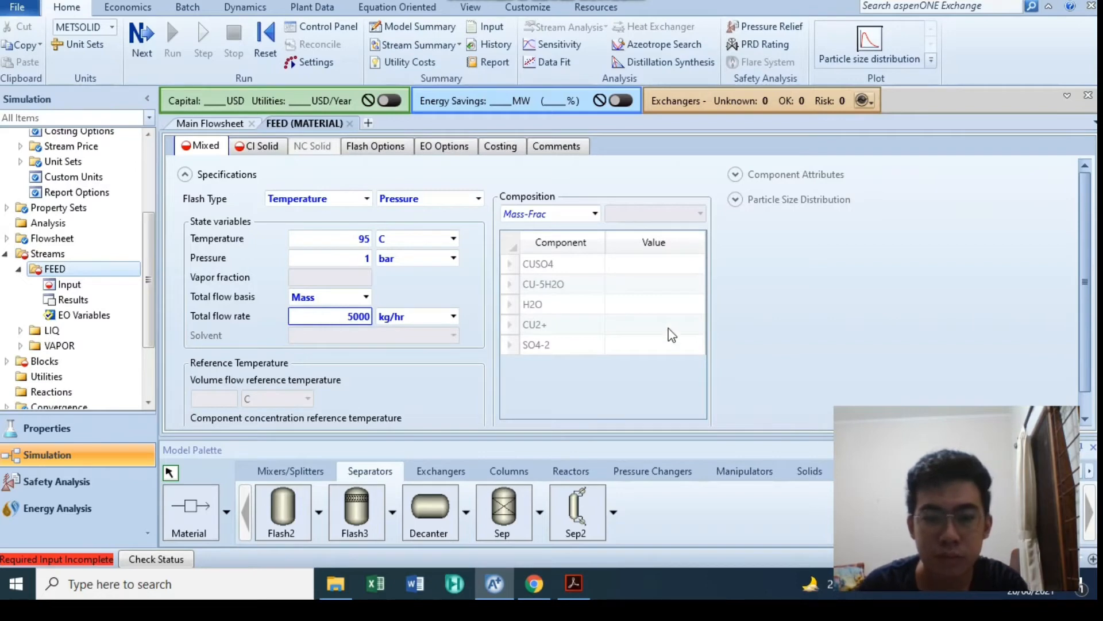
# - Set the H2O mass fraction in the FEED stream to 0.94
pyautogui.click(625, 305)
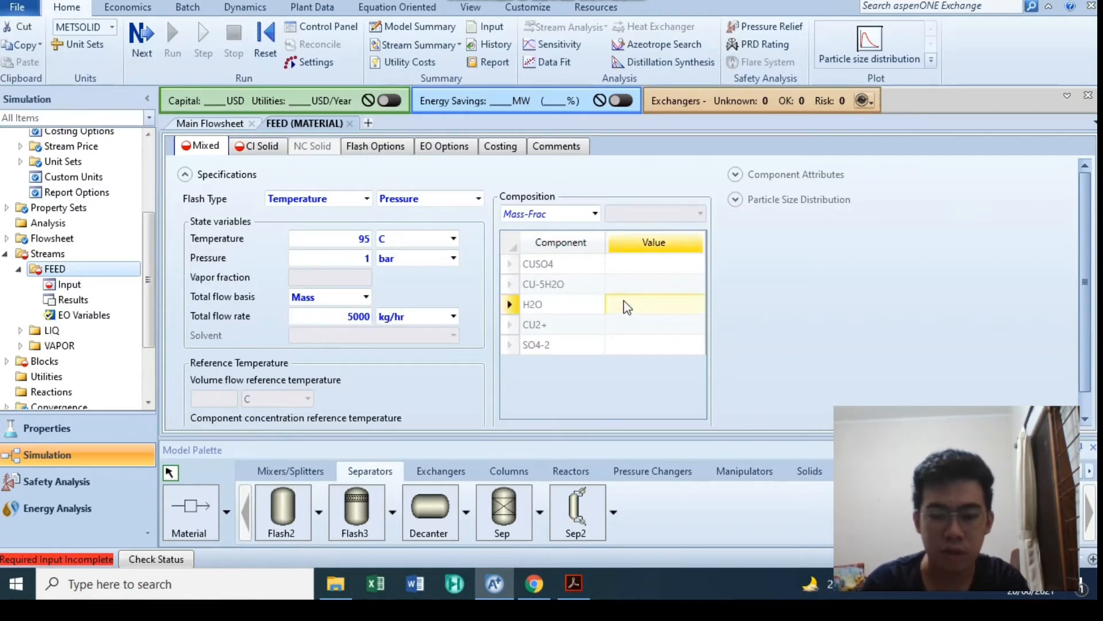
pyautogui.write('0.94')
pyautogui.press('Return')
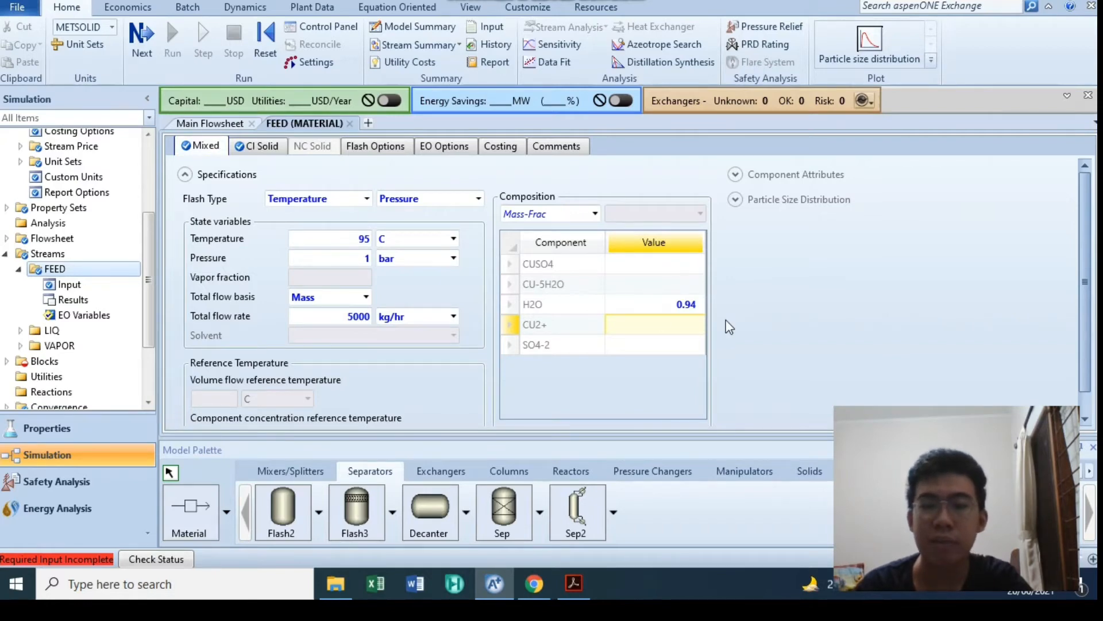
# - Look up the ion weight percentages in the textbook PDF and set the CU2+ mass fraction in FEED to 0.023888
pyautogui.click(573, 332)
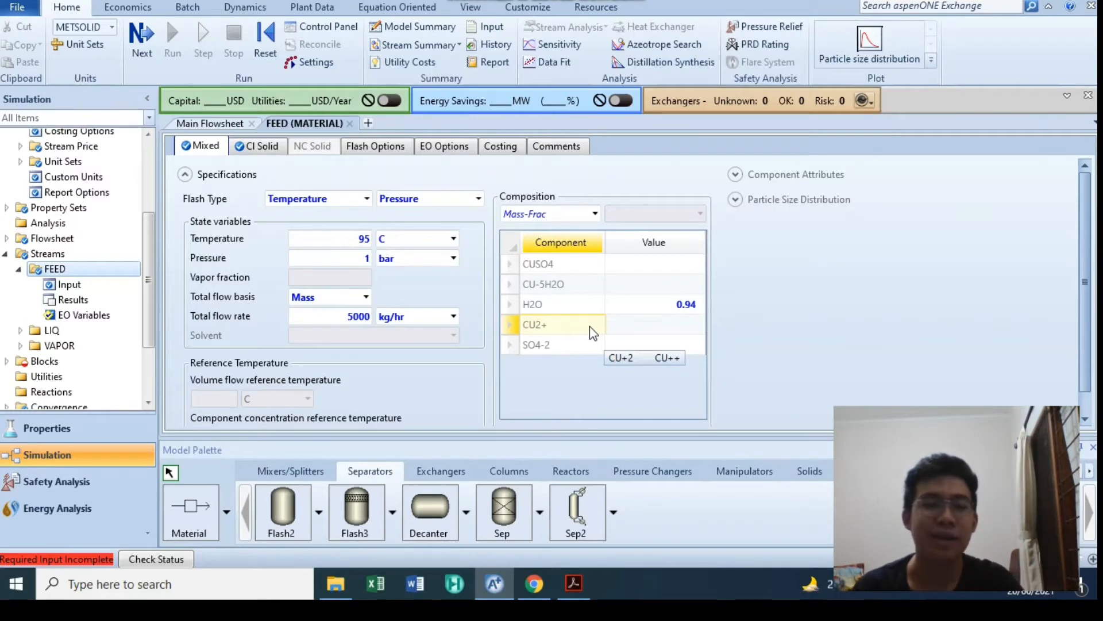
pyautogui.click(855, 304)
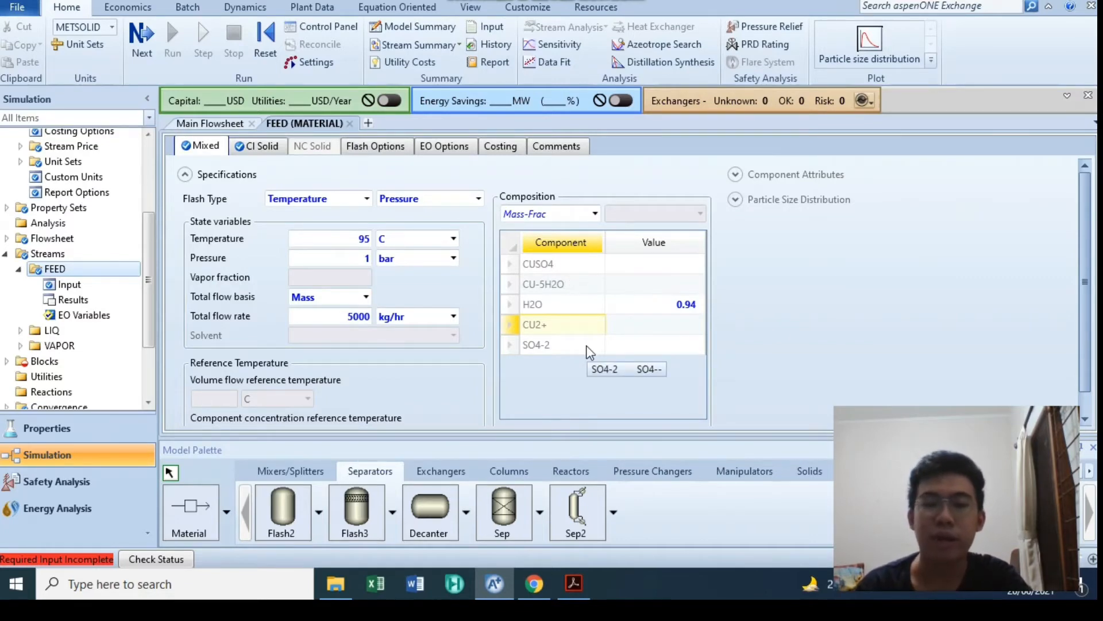
pyautogui.click(598, 325)
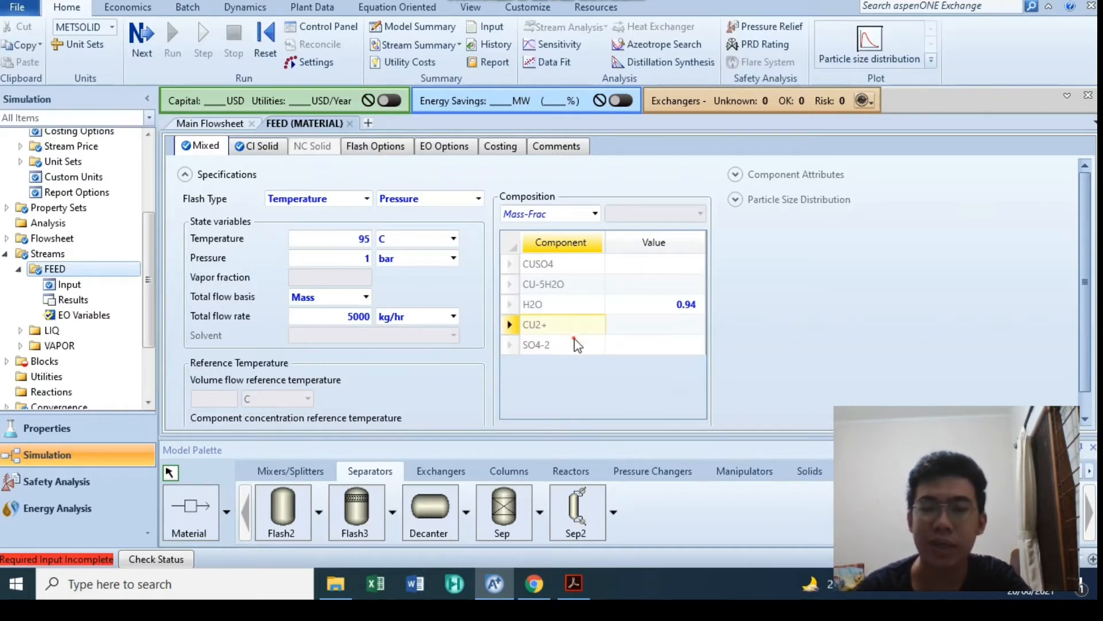
pyautogui.click(636, 326)
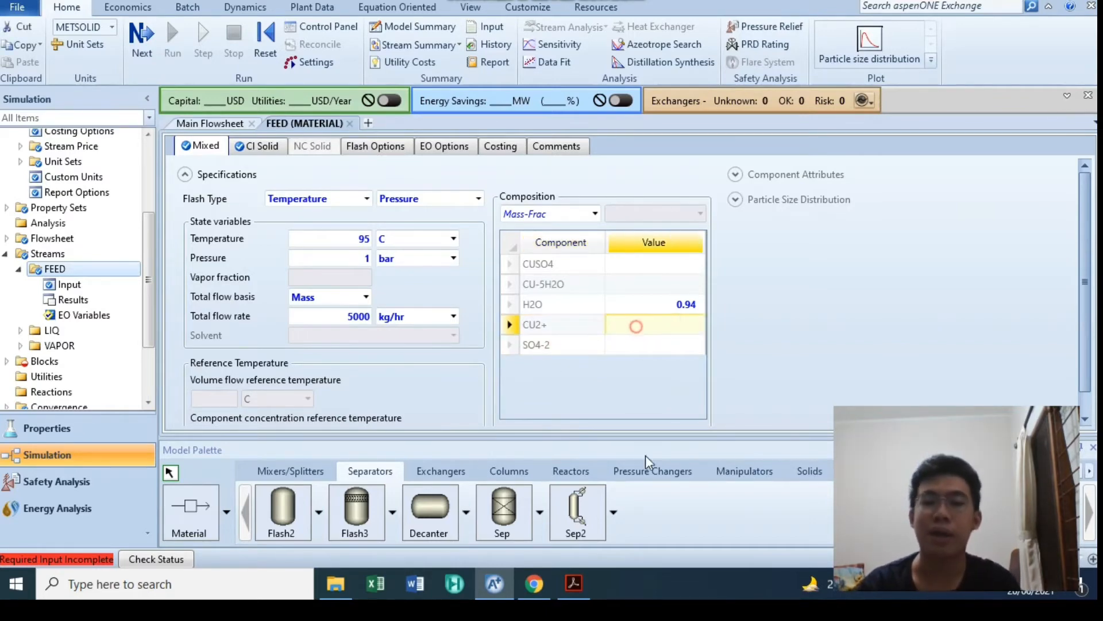
pyautogui.click(585, 596)
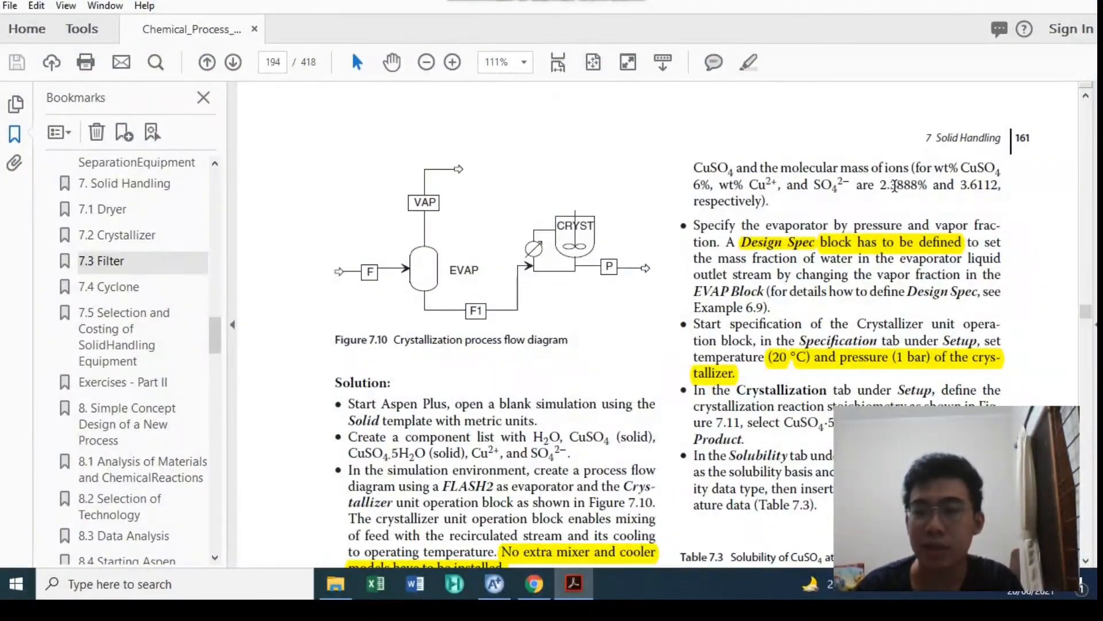
pyautogui.click(494, 583)
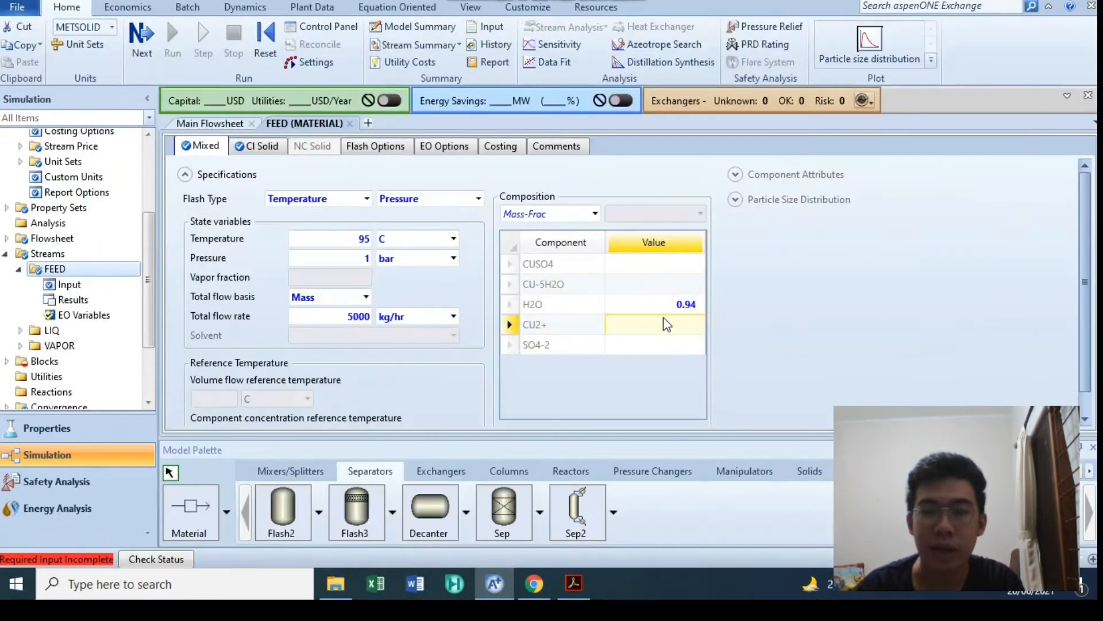
pyautogui.write('0.023888')
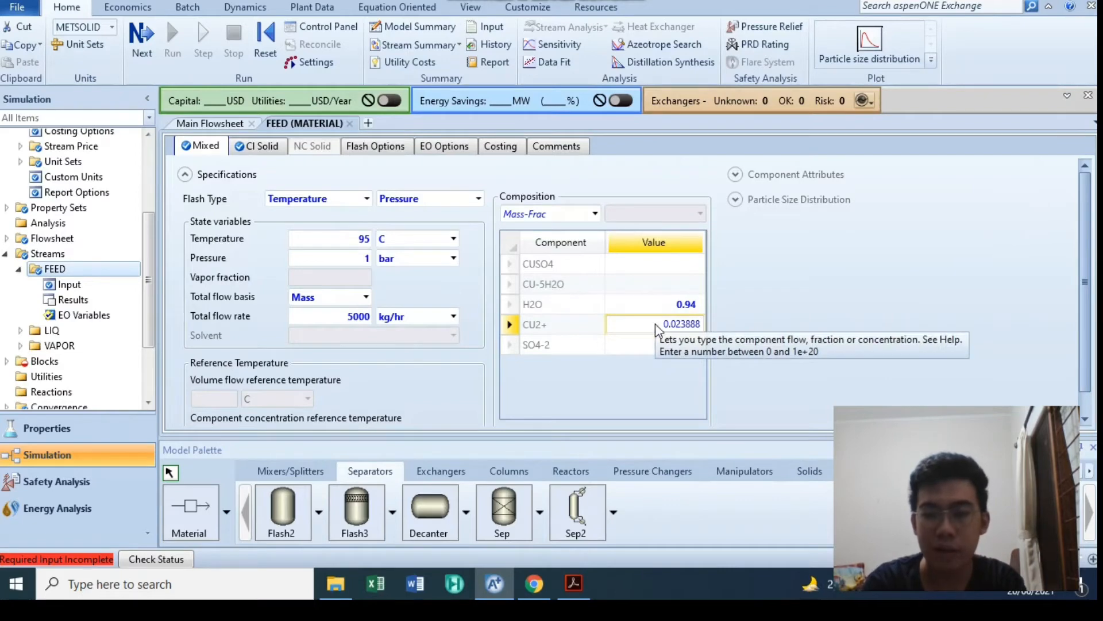
pyautogui.press('Return')
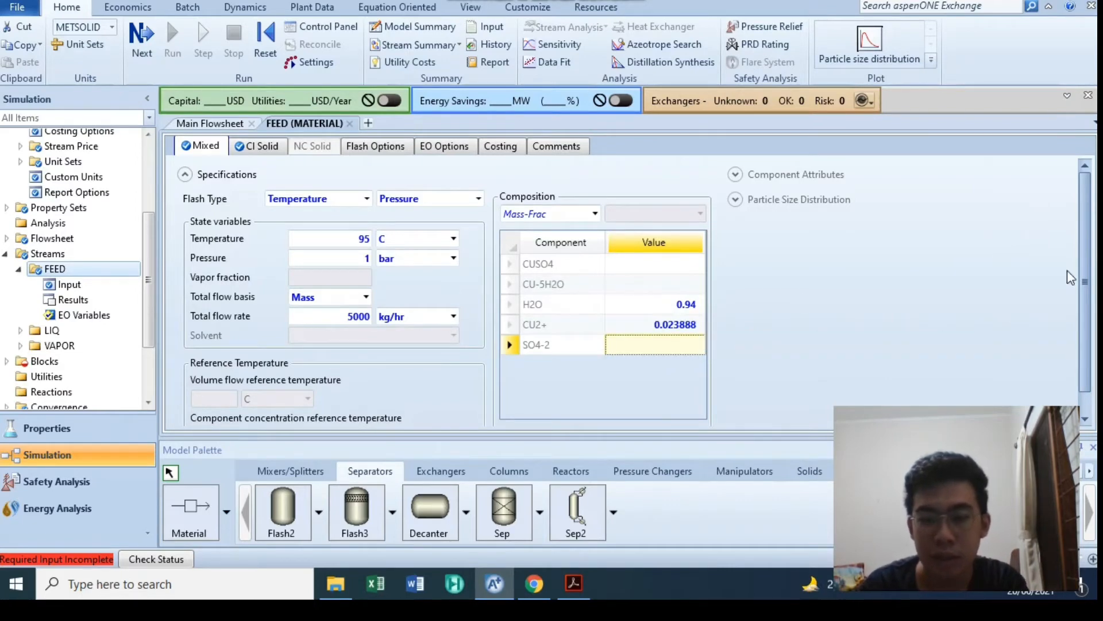
pyautogui.click(1080, 304)
pyautogui.scroll(-1, 1091, 319)
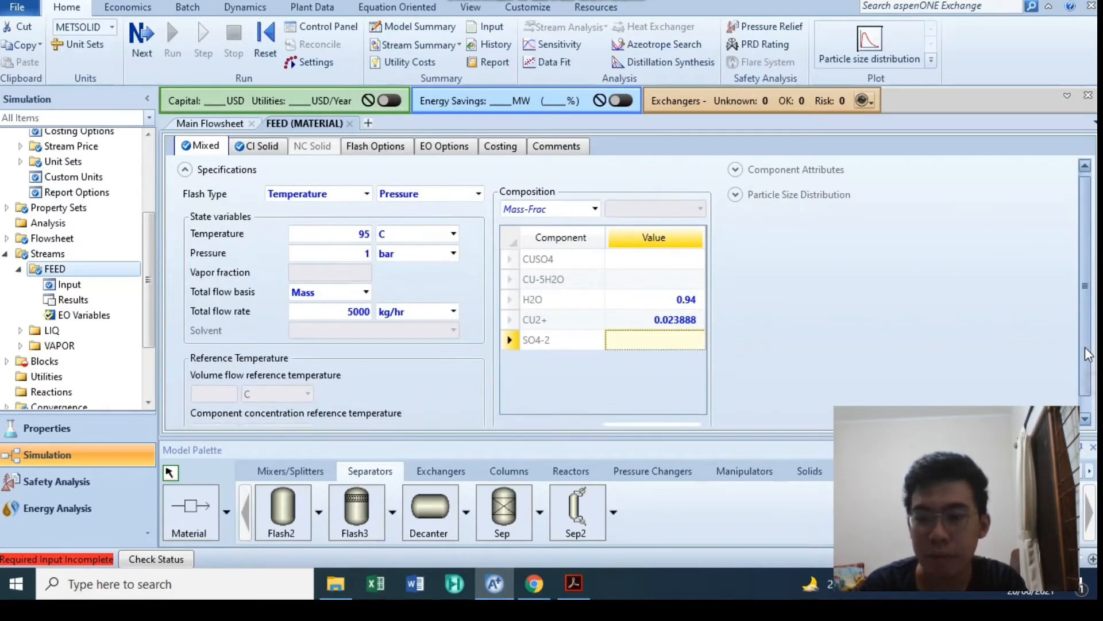
# - Check the sulfate ion percentage in the textbook PDF and set the SO4-2 mass fraction in FEED to 0.036112
pyautogui.scroll(-1, 800, 314)
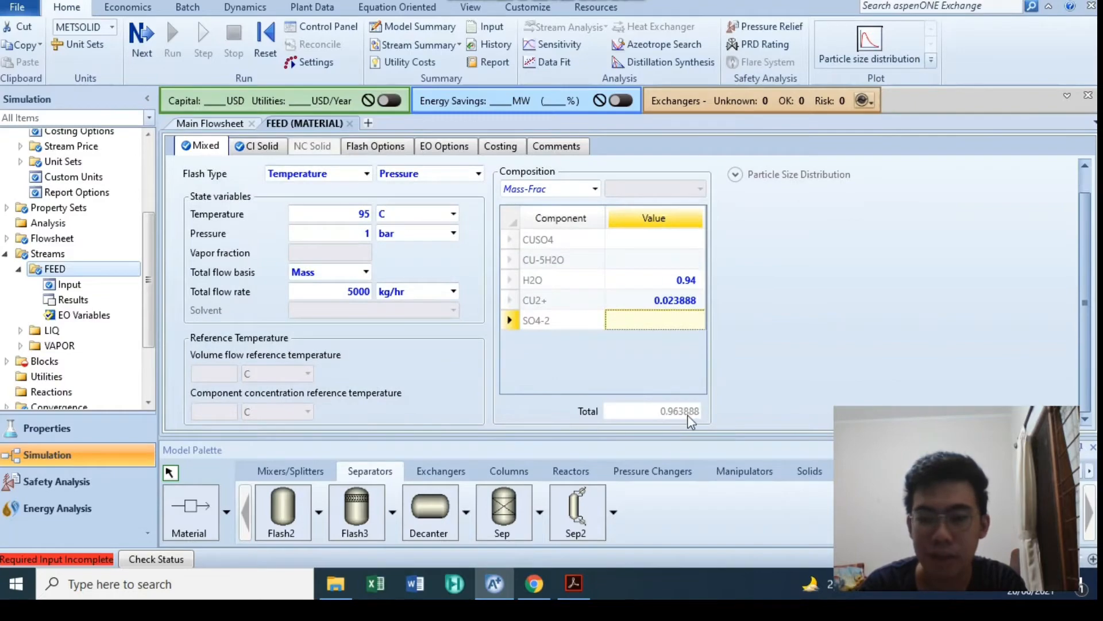
pyautogui.click(589, 594)
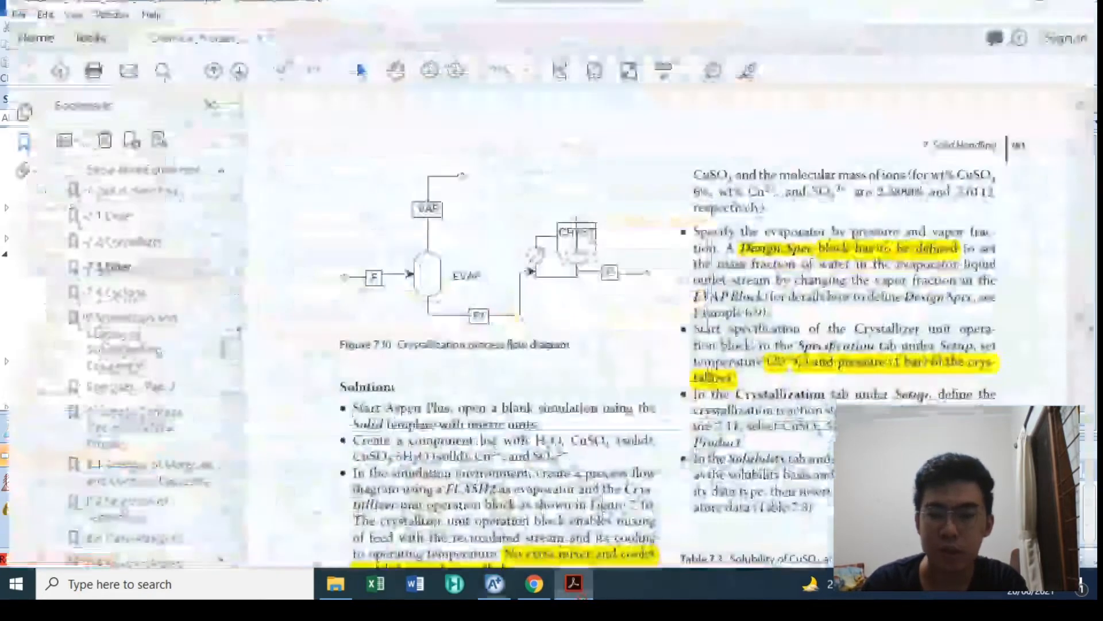
pyautogui.hotkey('alt', 'Tab')
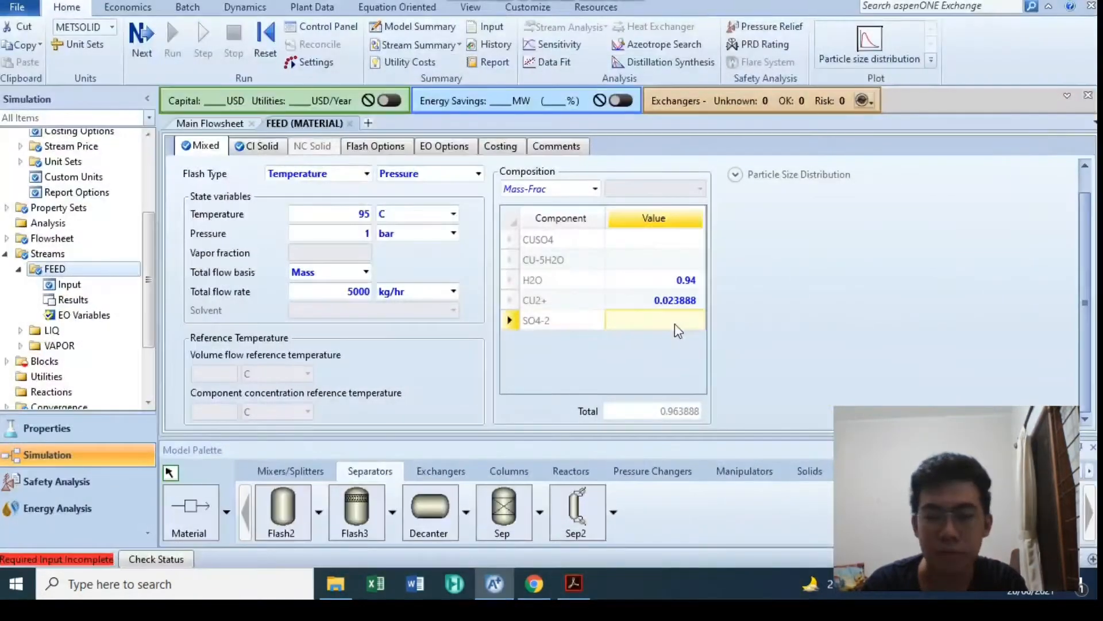
pyautogui.write('0.036112')
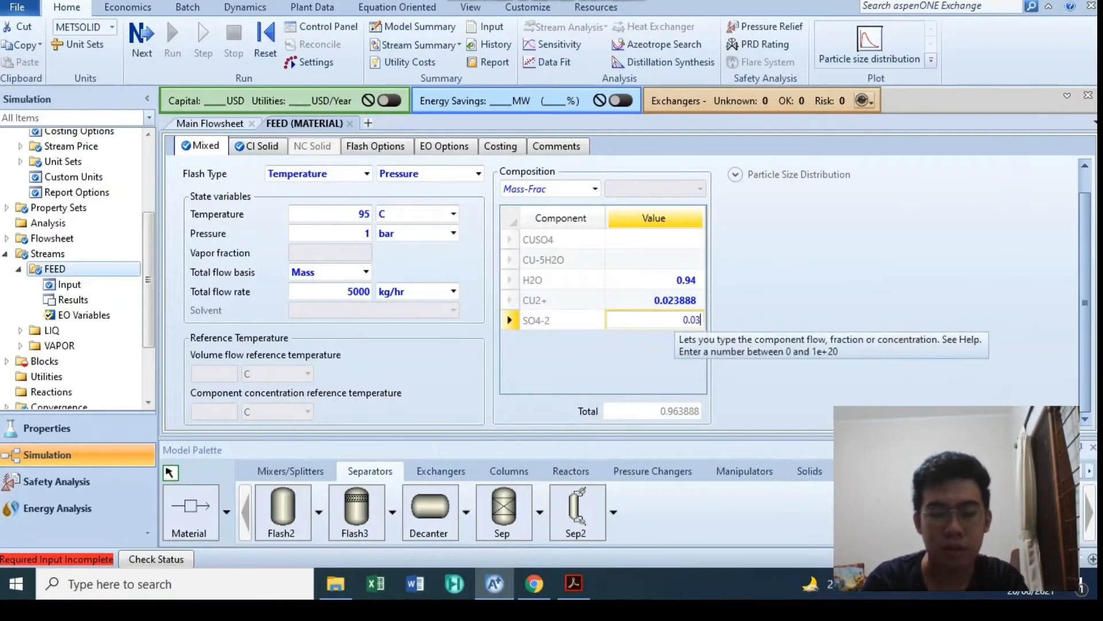
pyautogui.press('Return')
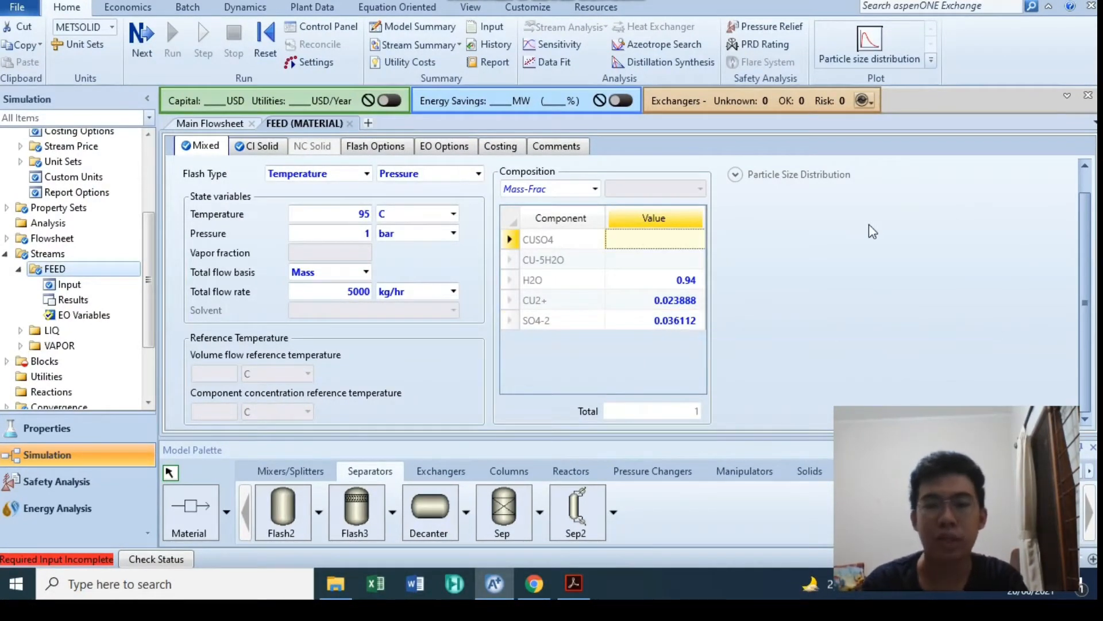
# - Specify the EVAP block with a temperature of 95 C and a pressure of 1 bar, and run the simulation
pyautogui.click(349, 123)
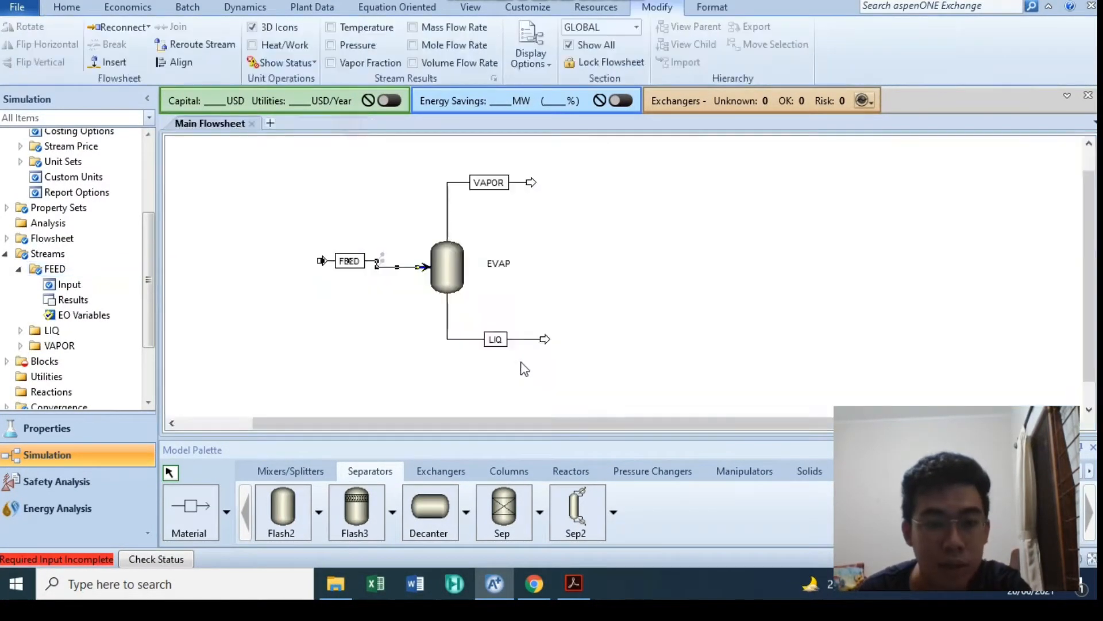
pyautogui.doubleClick(451, 267)
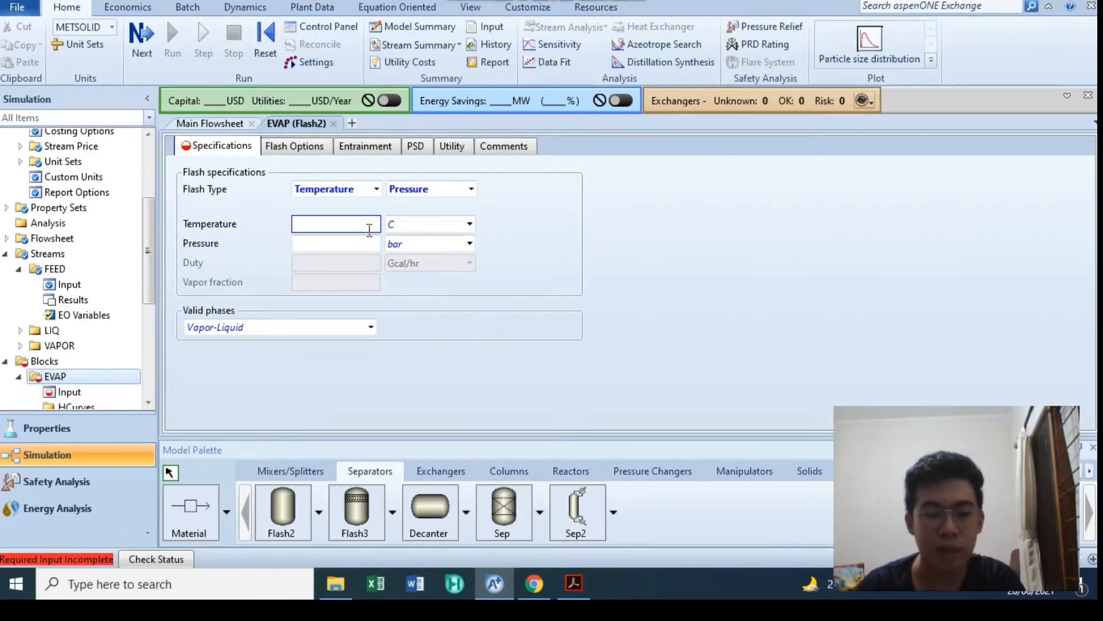
pyautogui.click(369, 230)
pyautogui.write('95')
pyautogui.click(372, 243)
pyautogui.write('1')
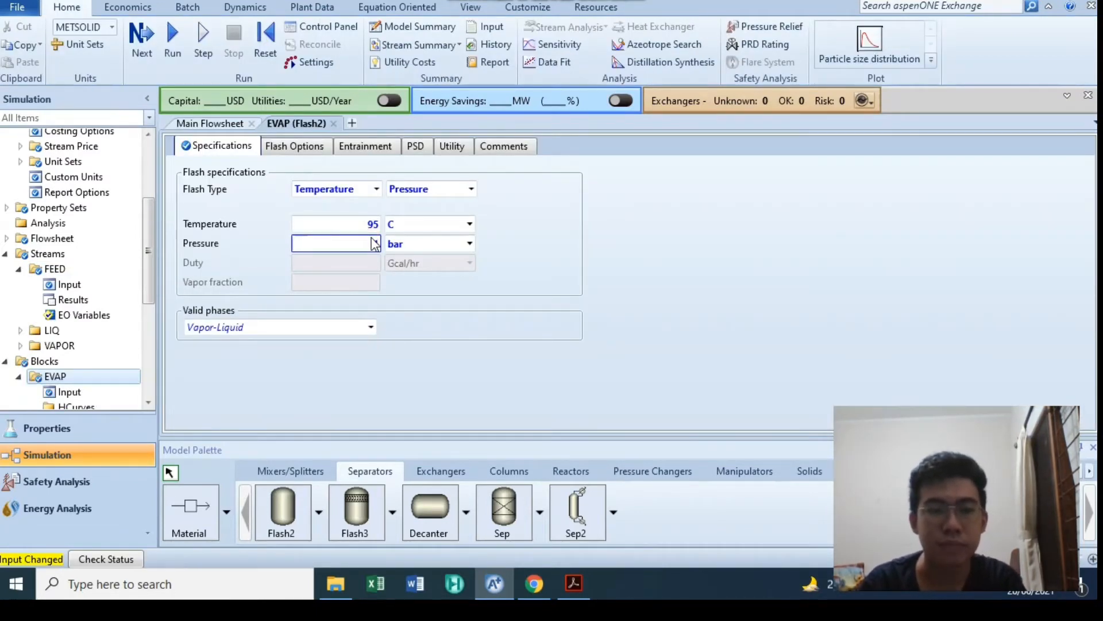
pyautogui.click(623, 191)
pyautogui.click(172, 37)
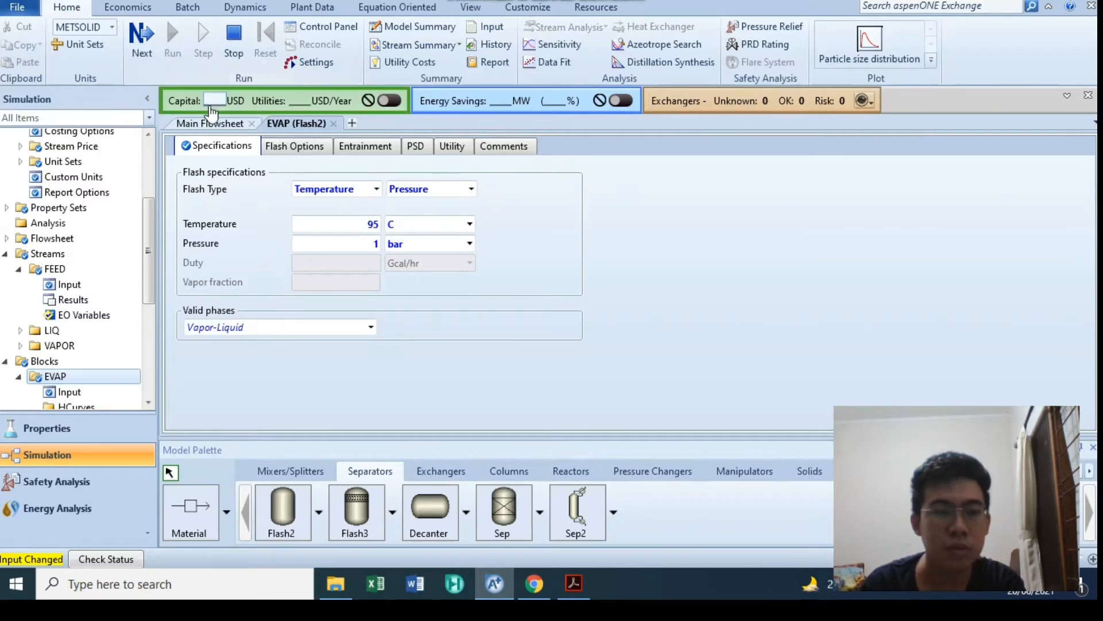
pyautogui.click(220, 126)
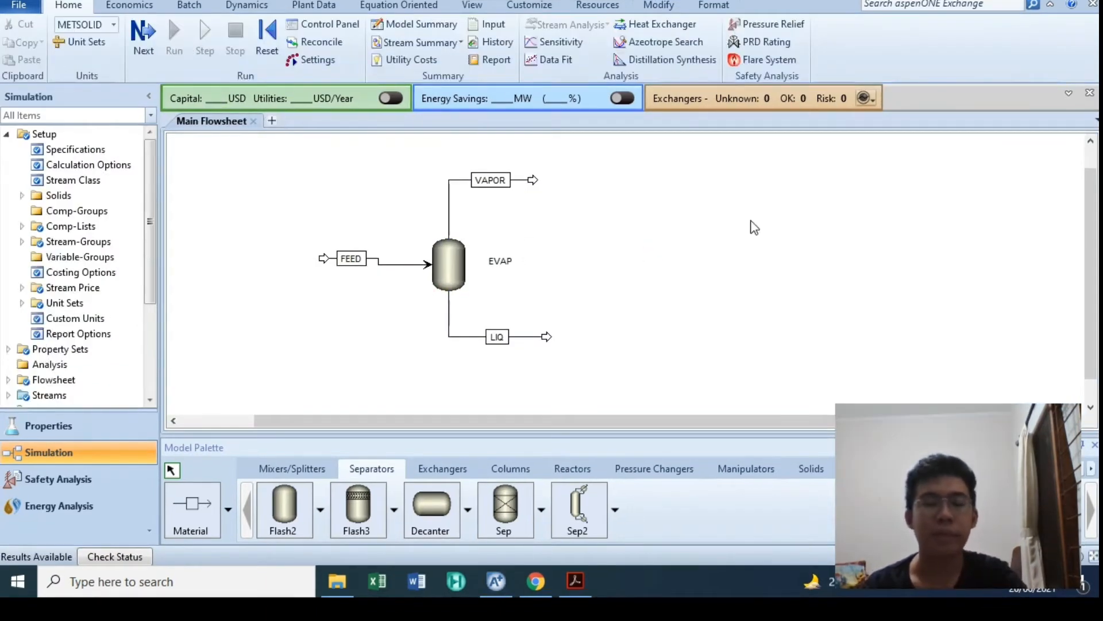
# - Check the evaporator's target CuSO4 concentration in the textbook PDF and review the EVAP block's stream results
pyautogui.click(577, 577)
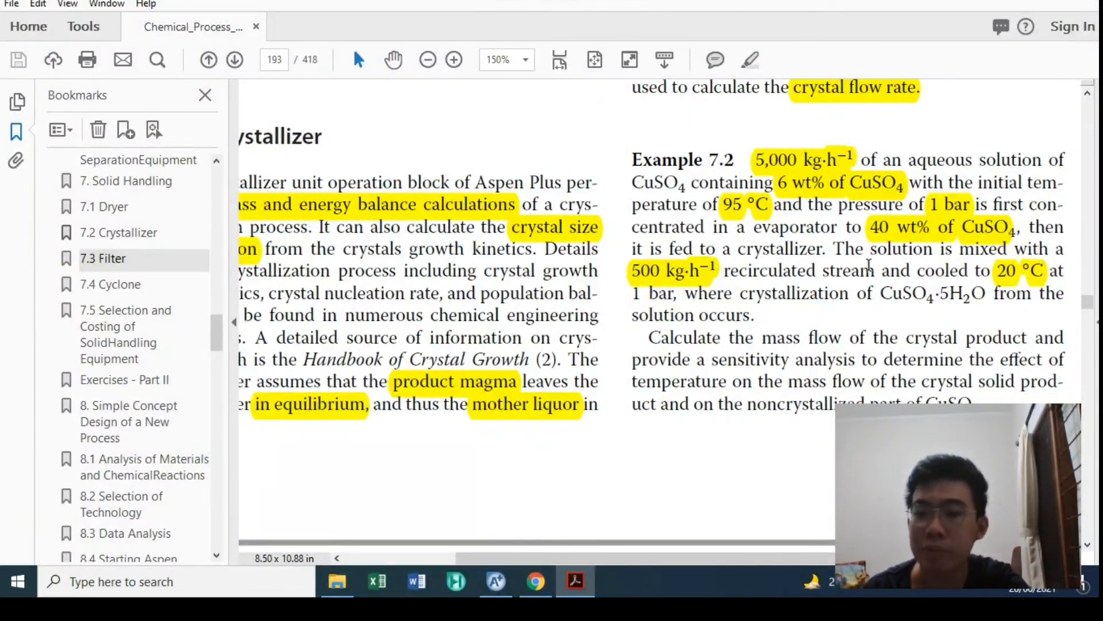
pyautogui.click(603, 588)
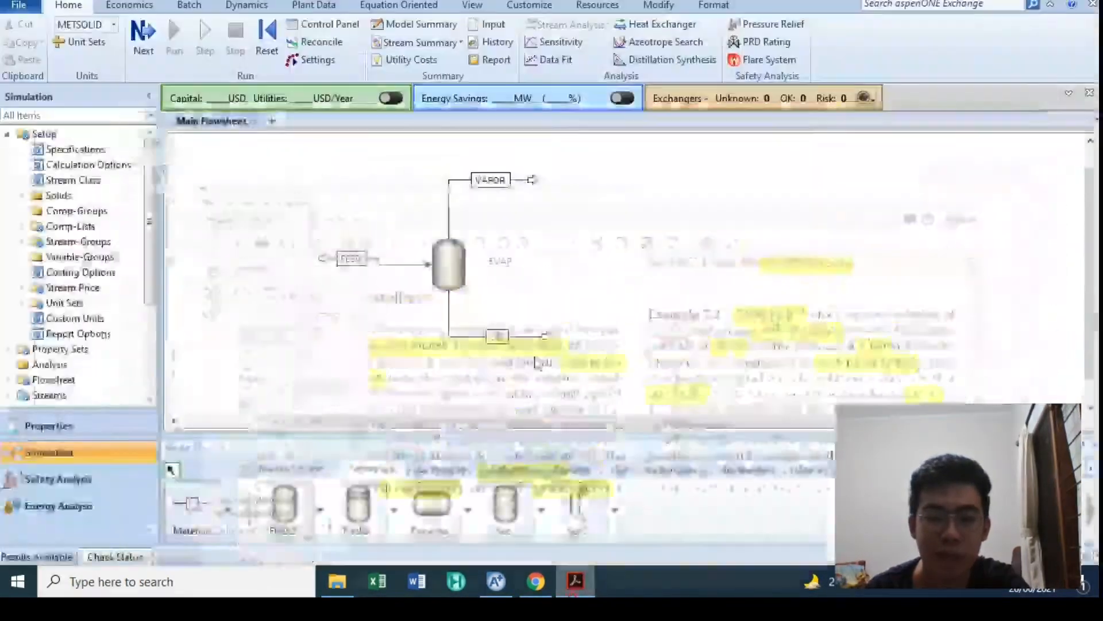
pyautogui.scroll(-1, 53, 243)
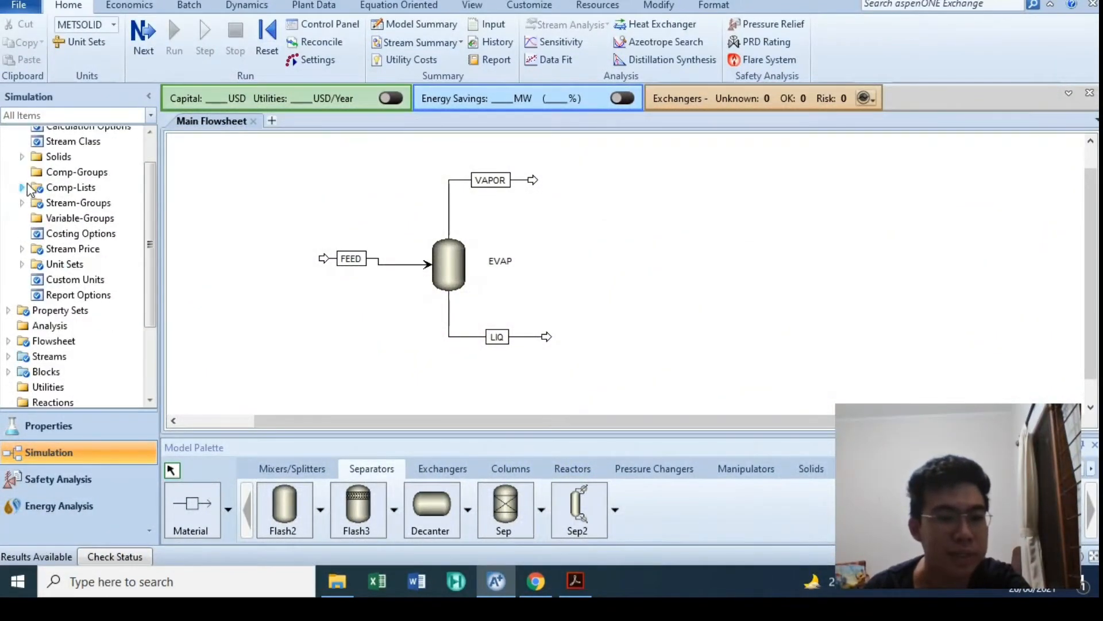
pyautogui.scroll(1, 53, 242)
pyautogui.click(8, 134)
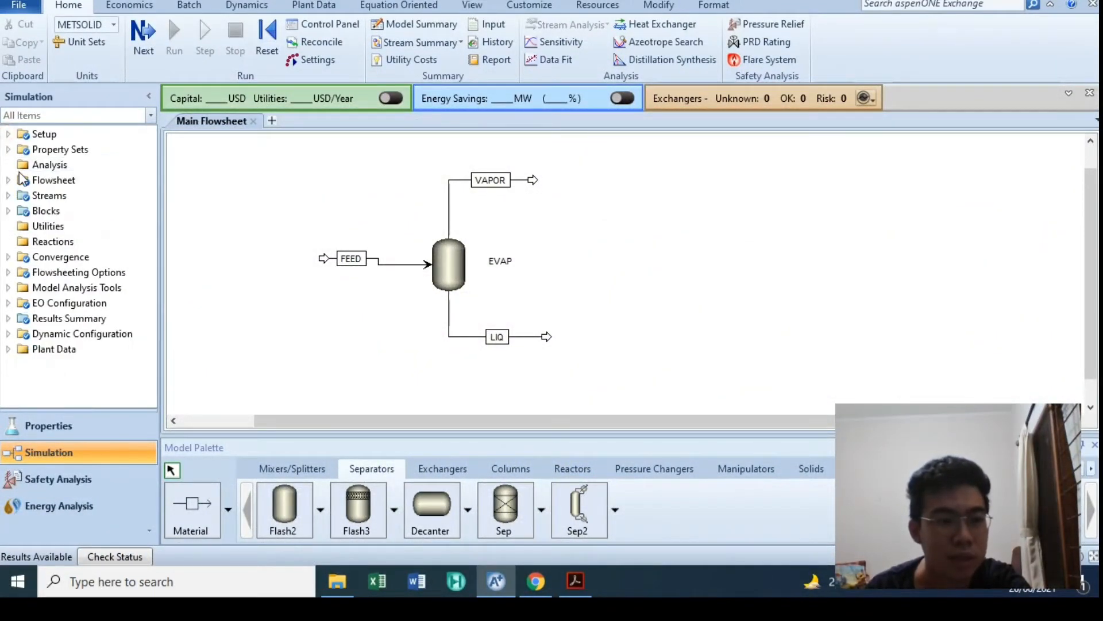
pyautogui.click(8, 210)
pyautogui.click(20, 225)
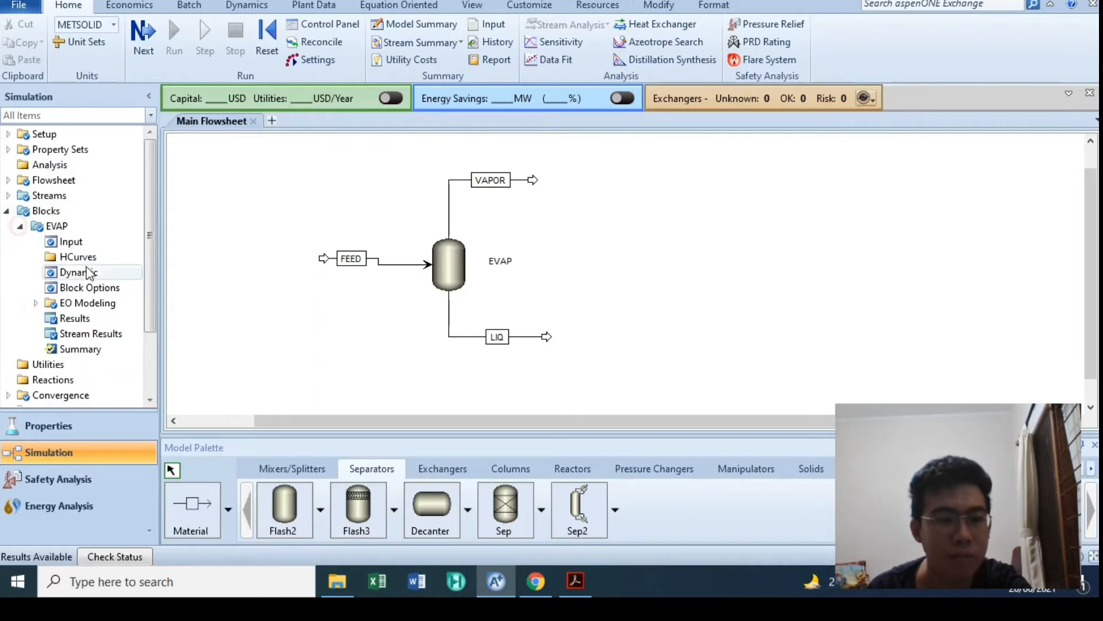
pyautogui.doubleClick(72, 334)
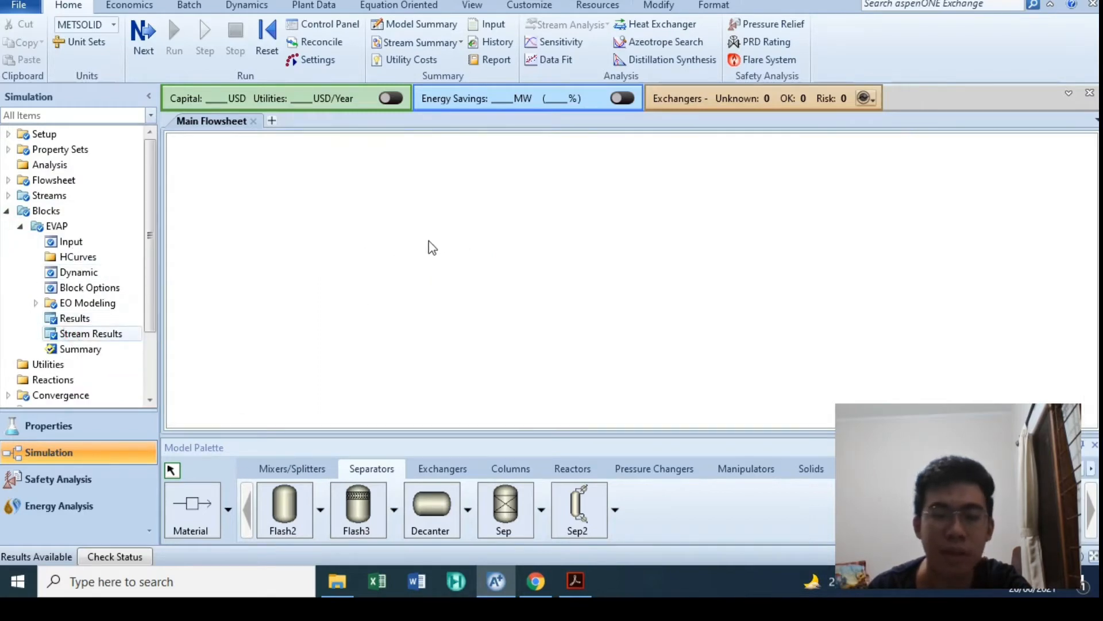
pyautogui.scroll(-3, 474, 246)
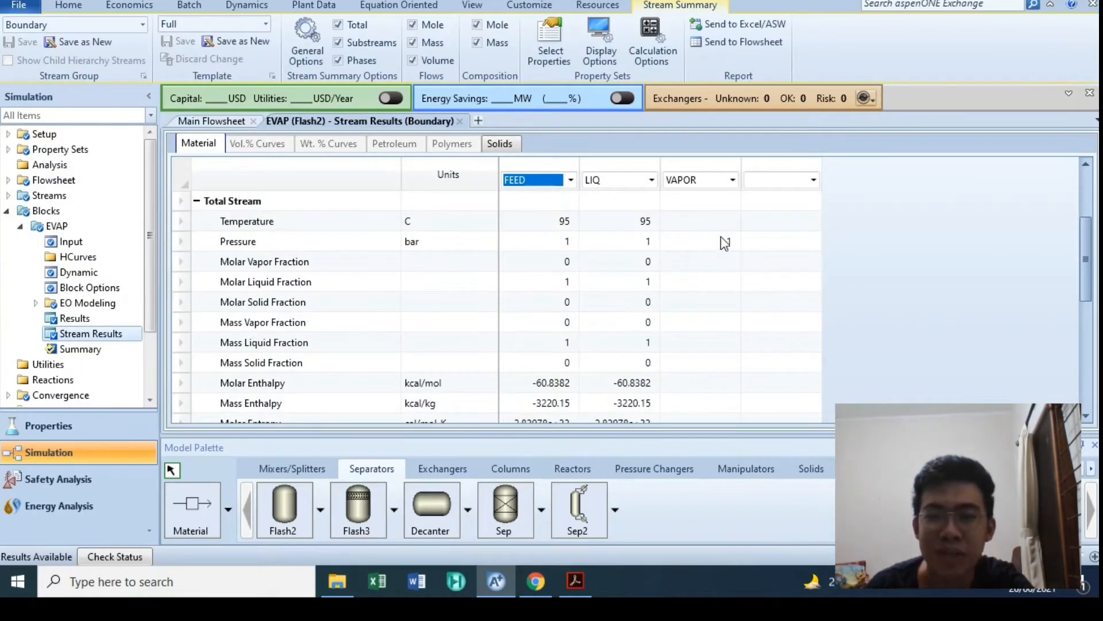
pyautogui.scroll(-4, 727, 225)
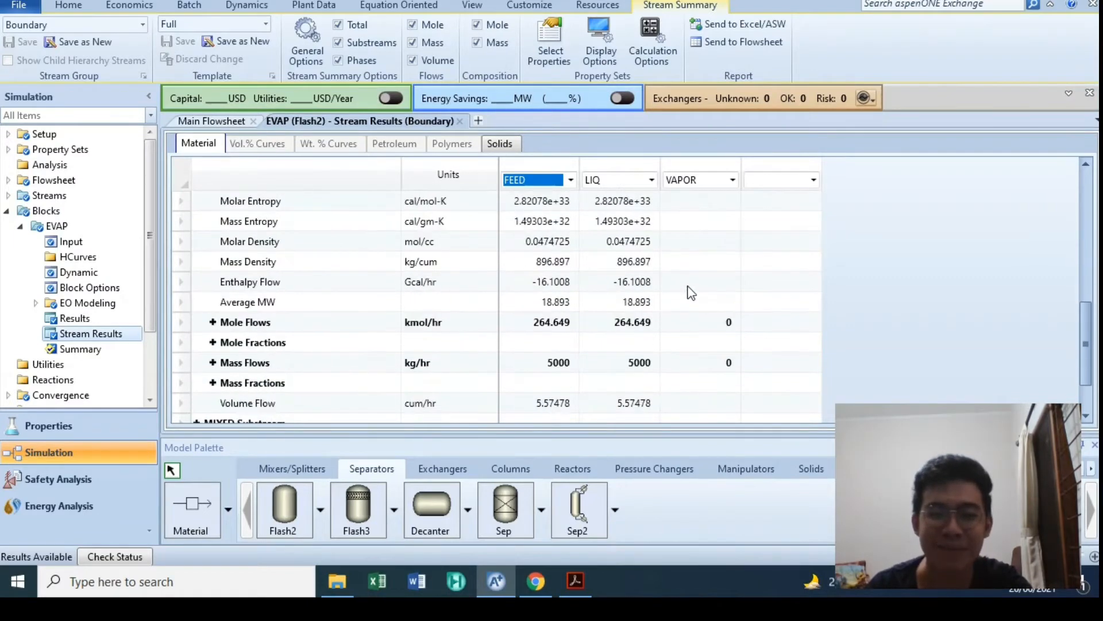
pyautogui.scroll(-1, 679, 274)
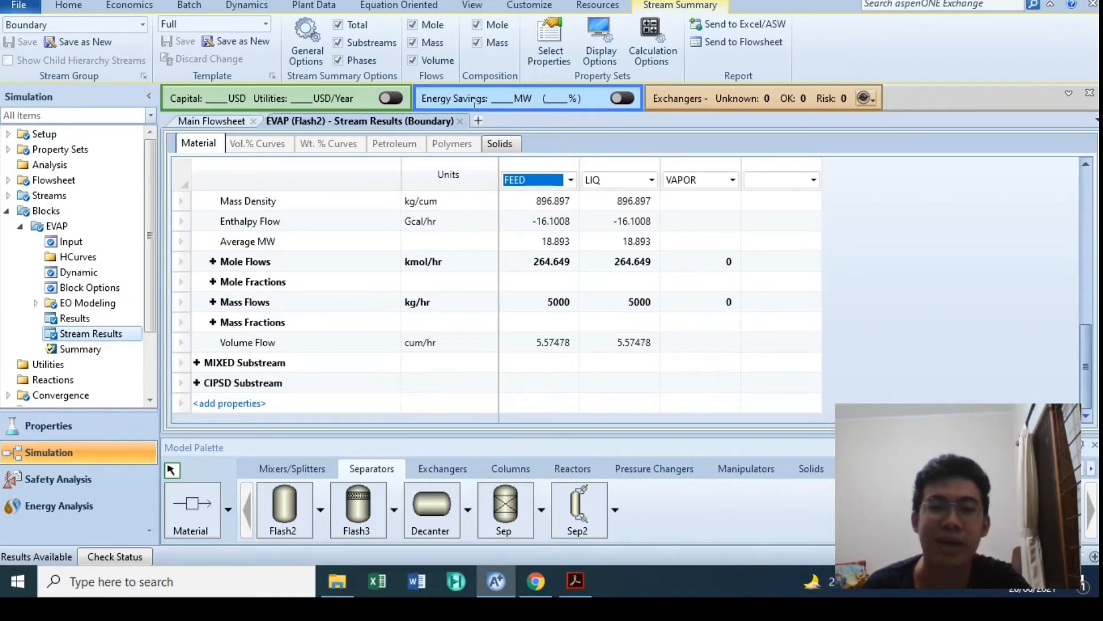
pyautogui.click(460, 120)
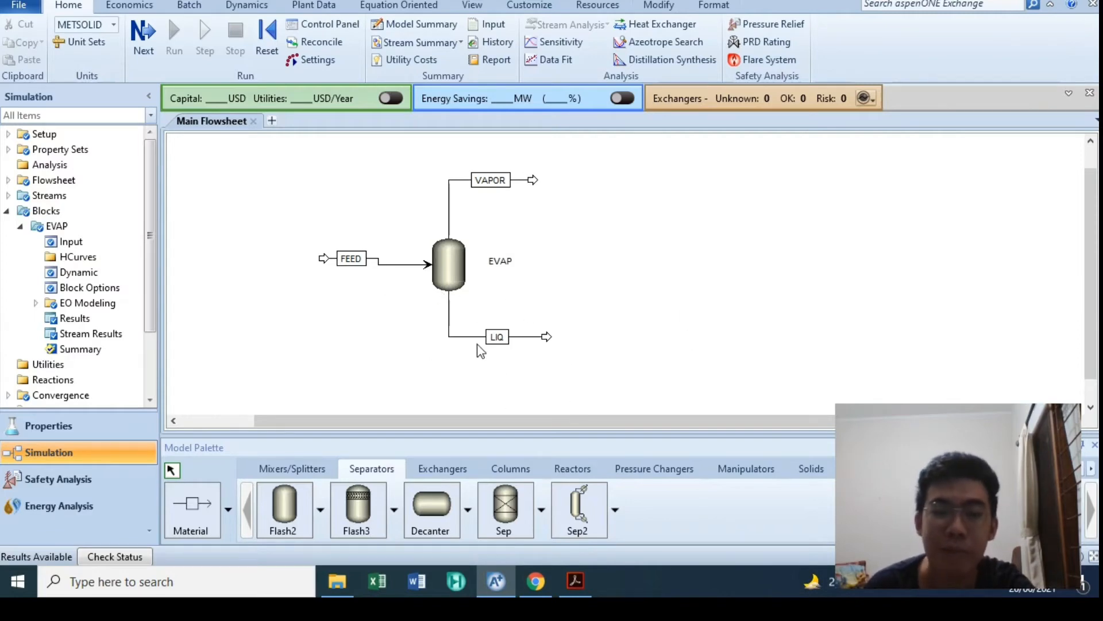
# - Create a design specification with the default ID and add a sampled variable named H2OOUT
pyautogui.click(7, 211)
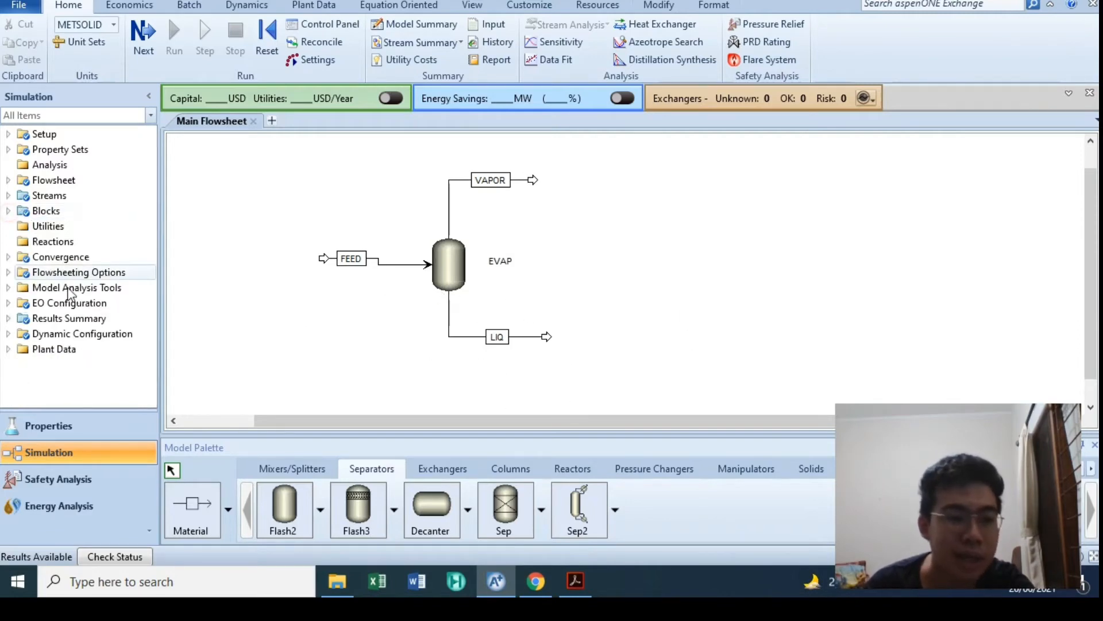
pyautogui.click(8, 272)
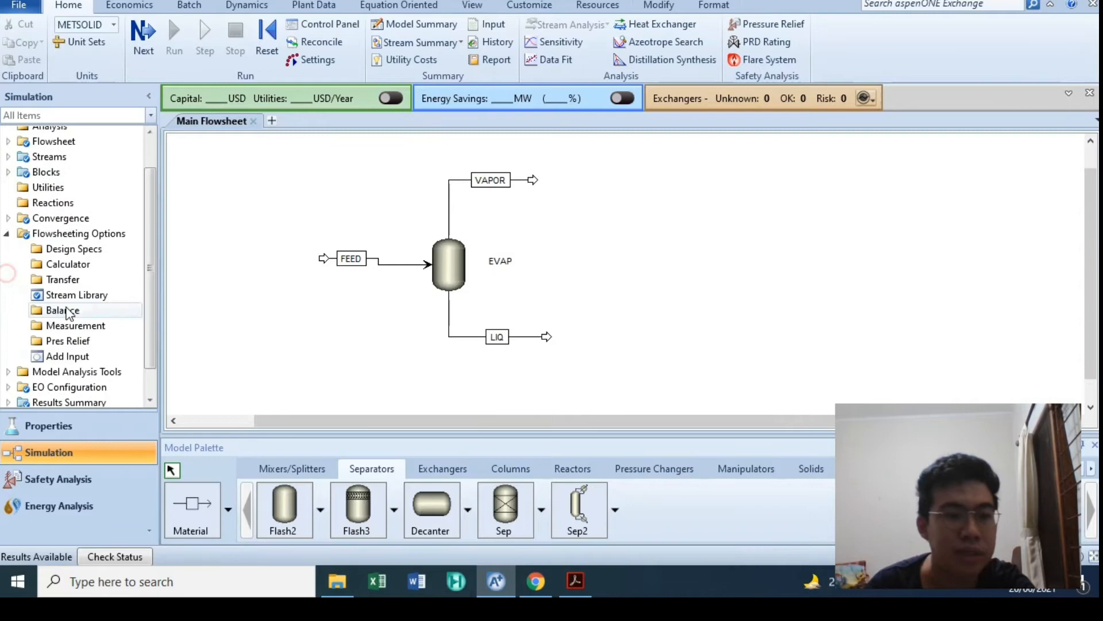
pyautogui.click(73, 248)
pyautogui.click(217, 160)
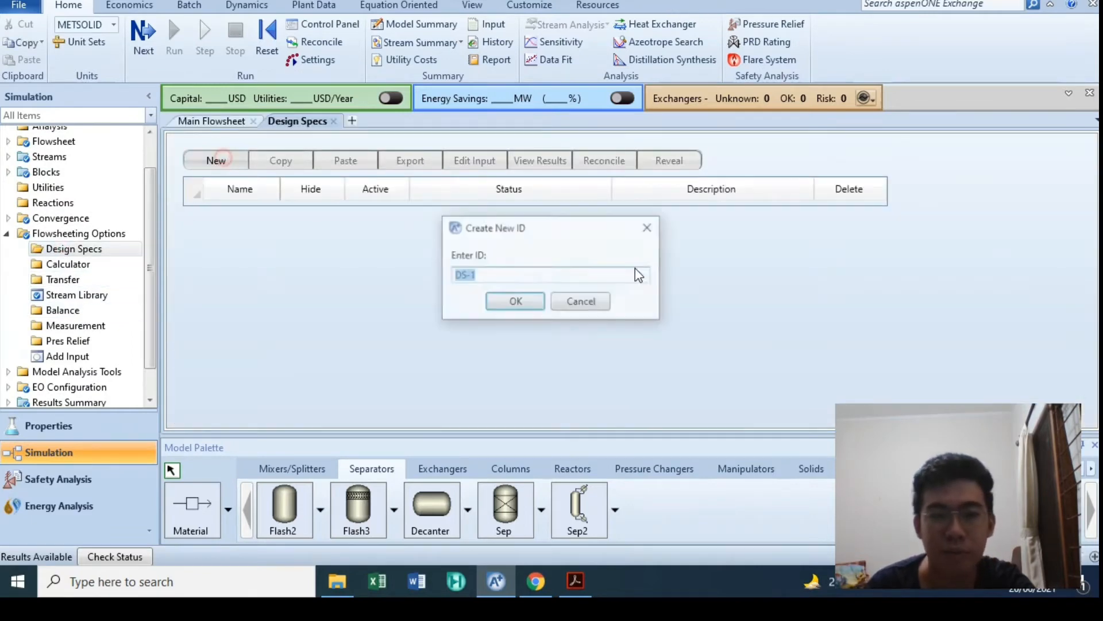
pyautogui.click(515, 300)
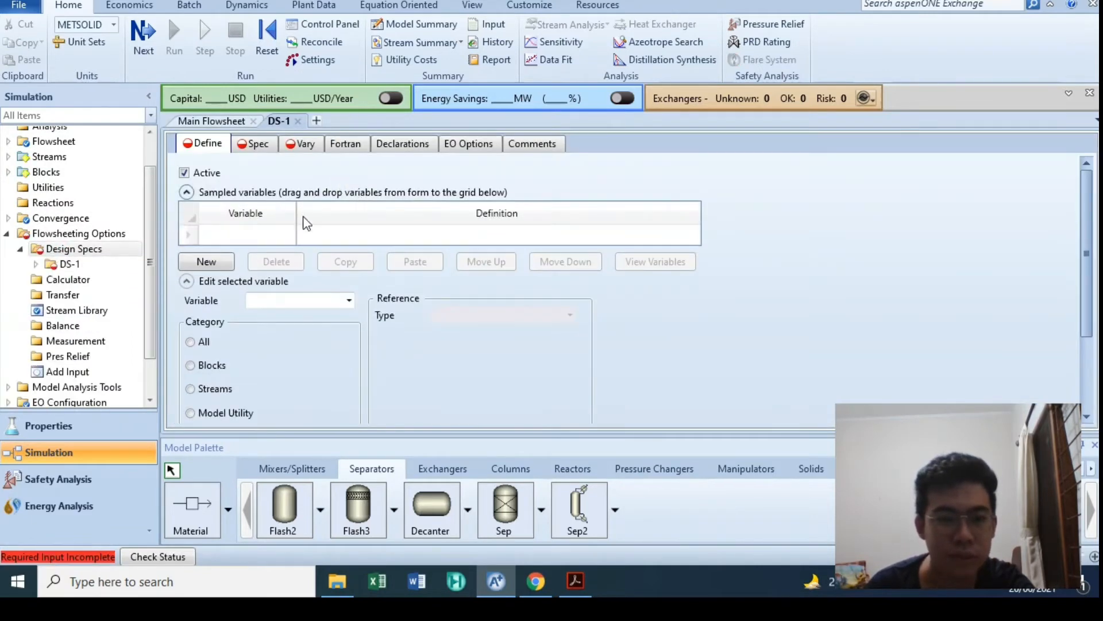
pyautogui.click(235, 236)
pyautogui.write('H2OOUT')
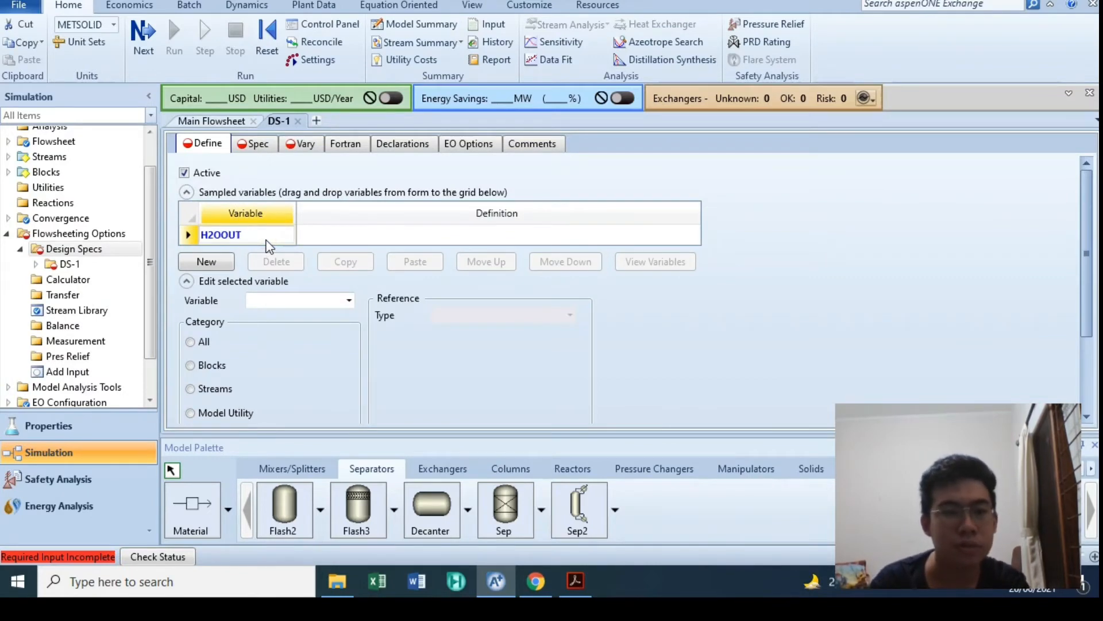
pyautogui.click(592, 325)
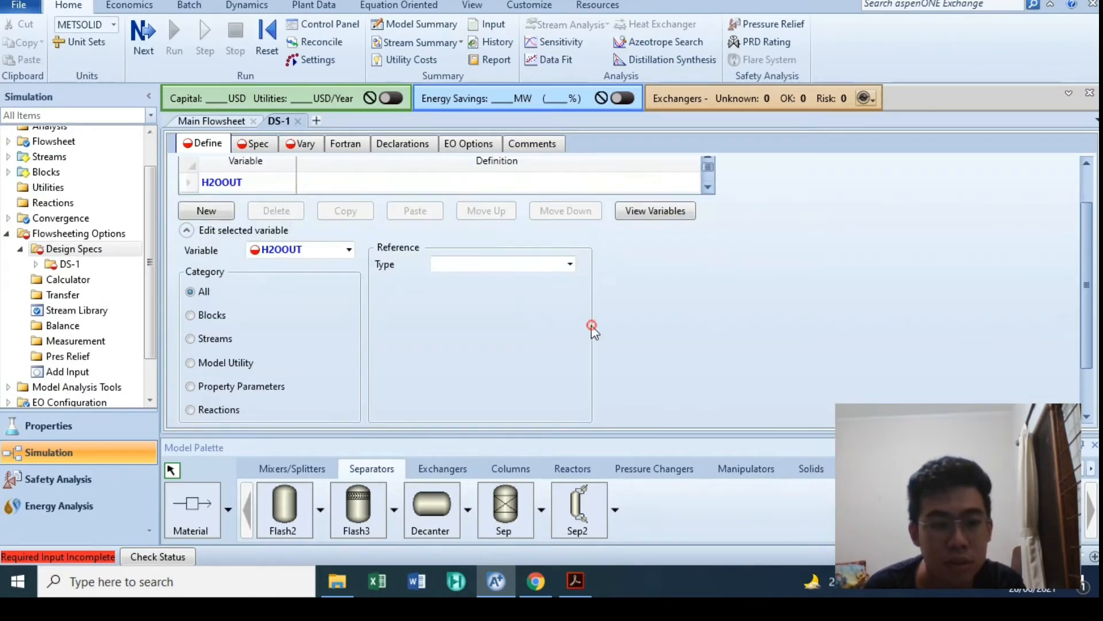
# - Define H2OOUT as the Mass-Frac of component H2O in the MIXED substream of stream LIQ
pyautogui.click(571, 265)
pyautogui.scroll(-2, 517, 373)
pyautogui.click(493, 478)
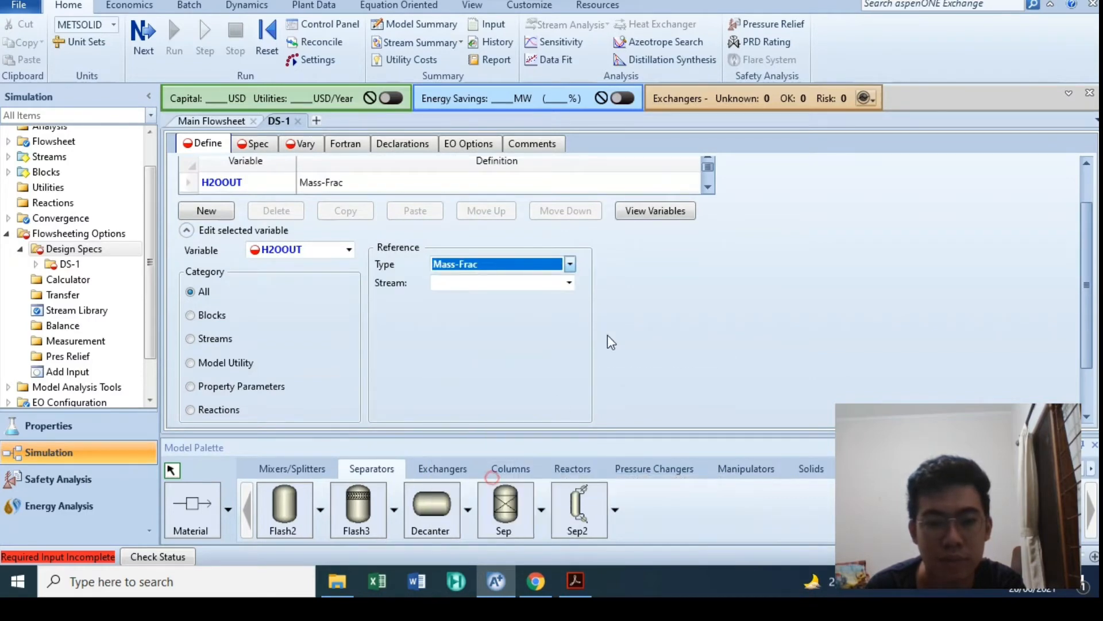
pyautogui.click(569, 282)
pyautogui.click(537, 315)
pyautogui.click(569, 302)
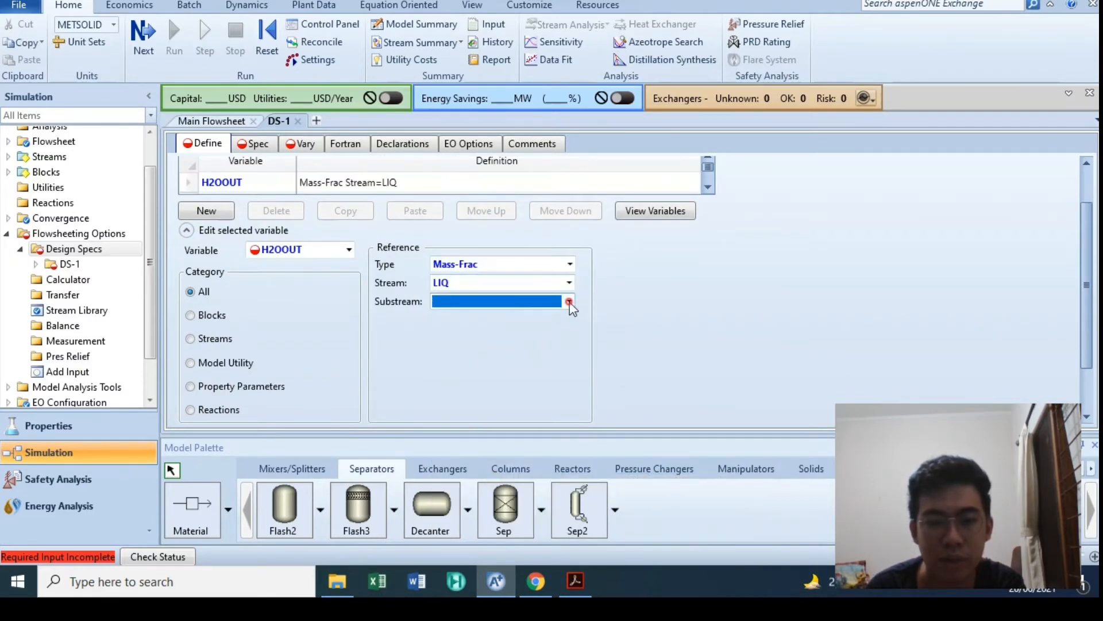
pyautogui.click(537, 316)
pyautogui.click(574, 313)
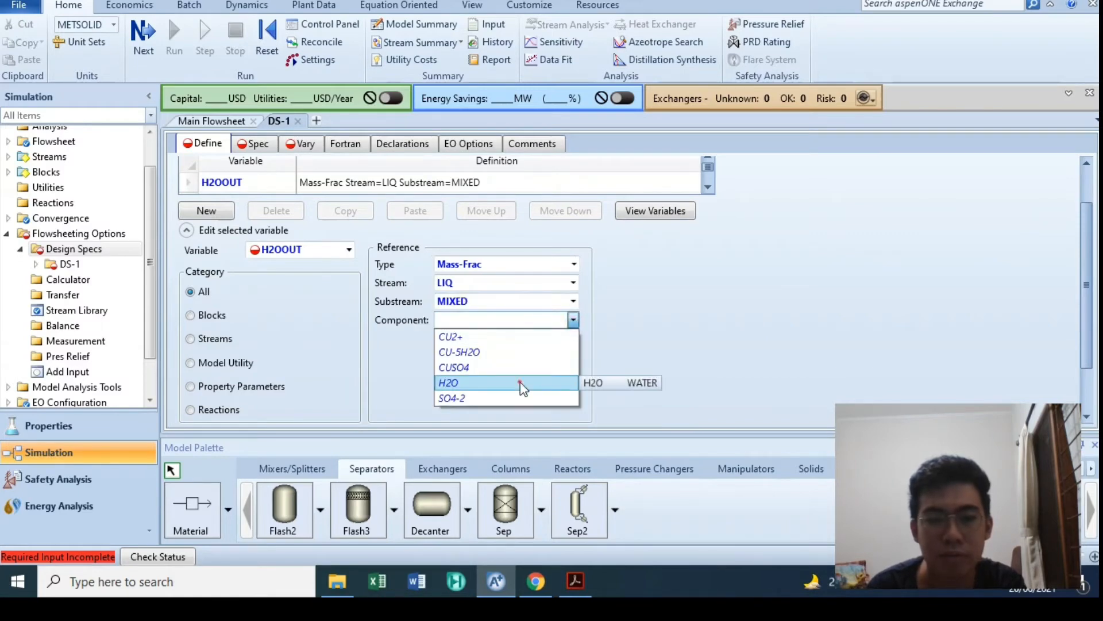
pyautogui.click(520, 384)
# - Set the design specification expression to H2OOUT with a target of 0.6 and a tolerance of 0.001
pyautogui.click(254, 143)
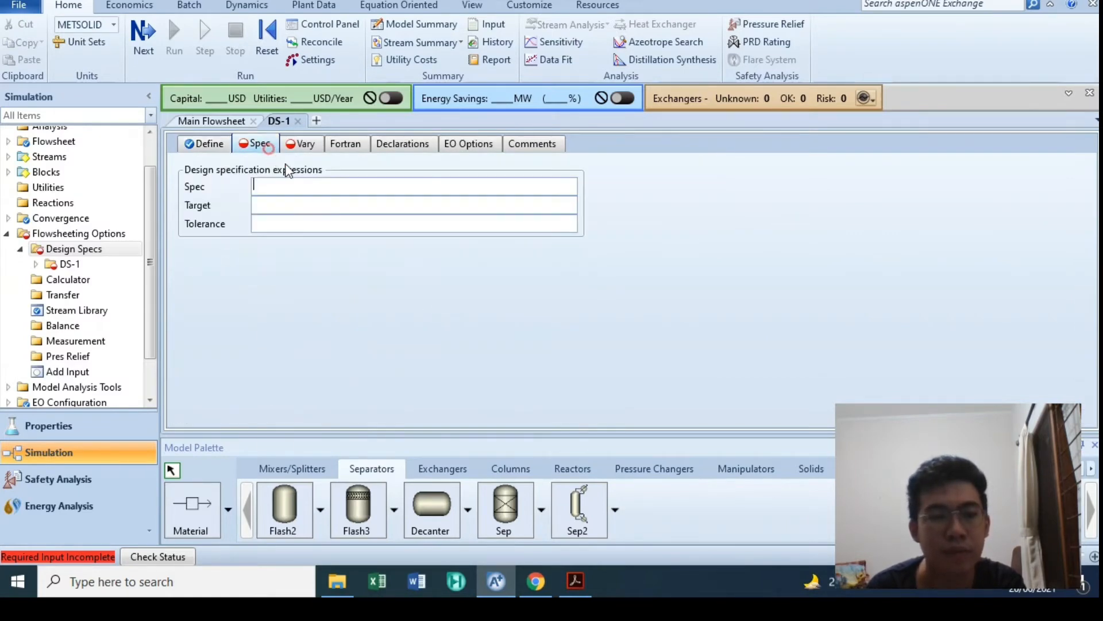
pyautogui.write('H@')
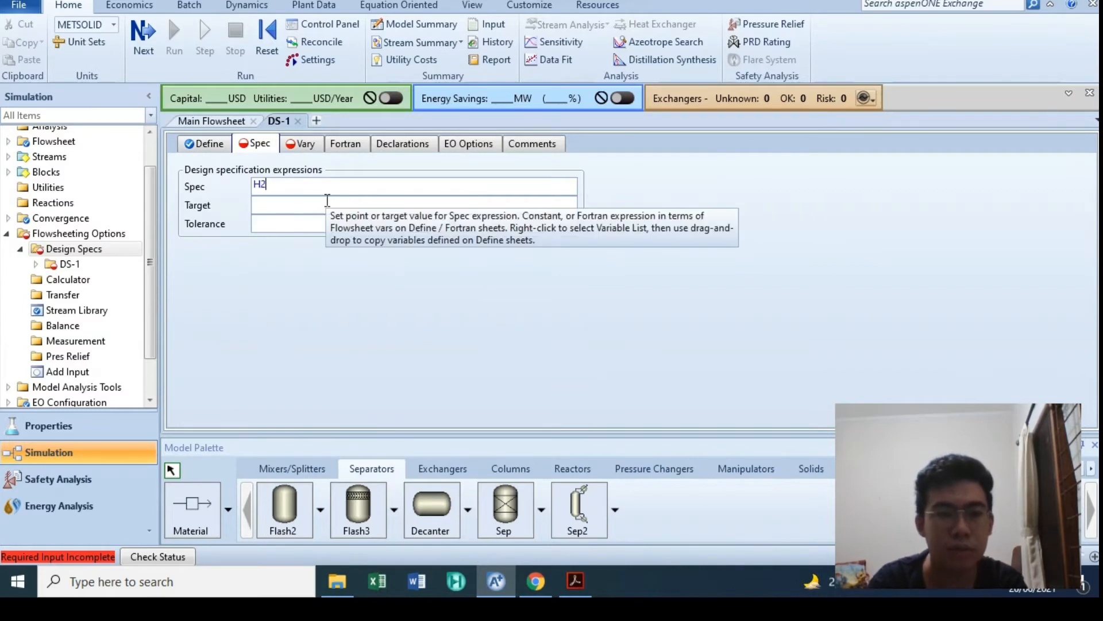
pyautogui.click(327, 200)
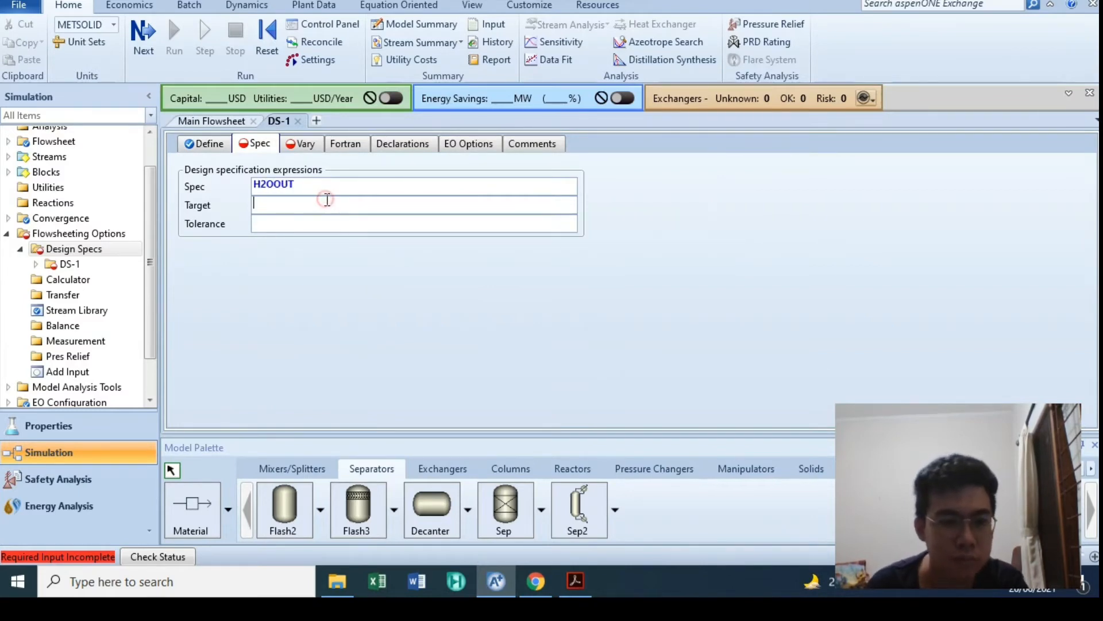
pyautogui.write('0.6')
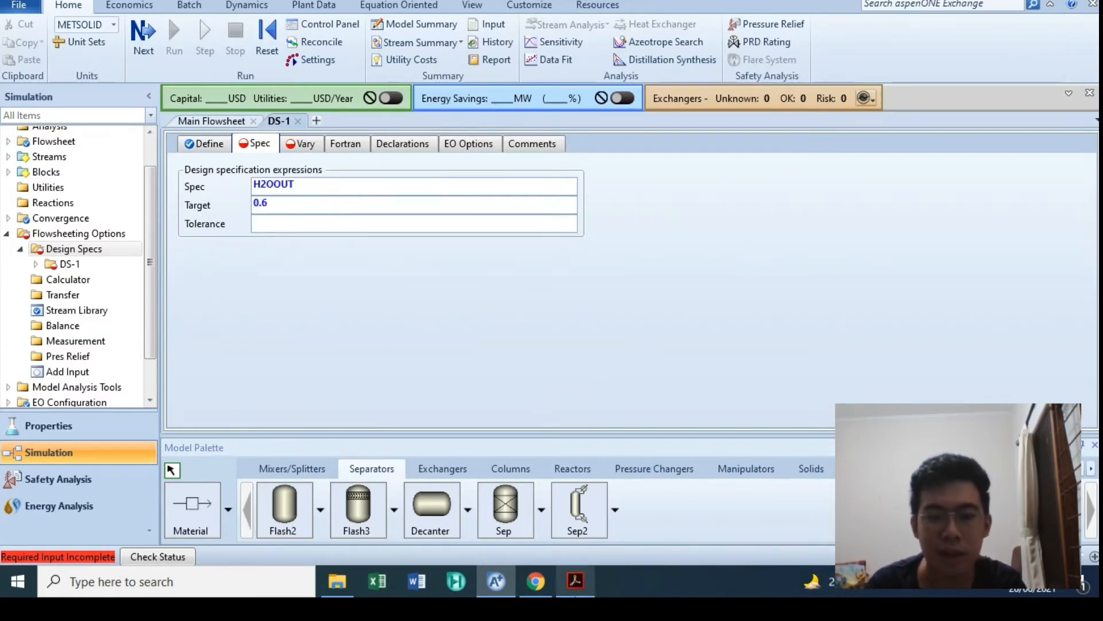
pyautogui.click(577, 589)
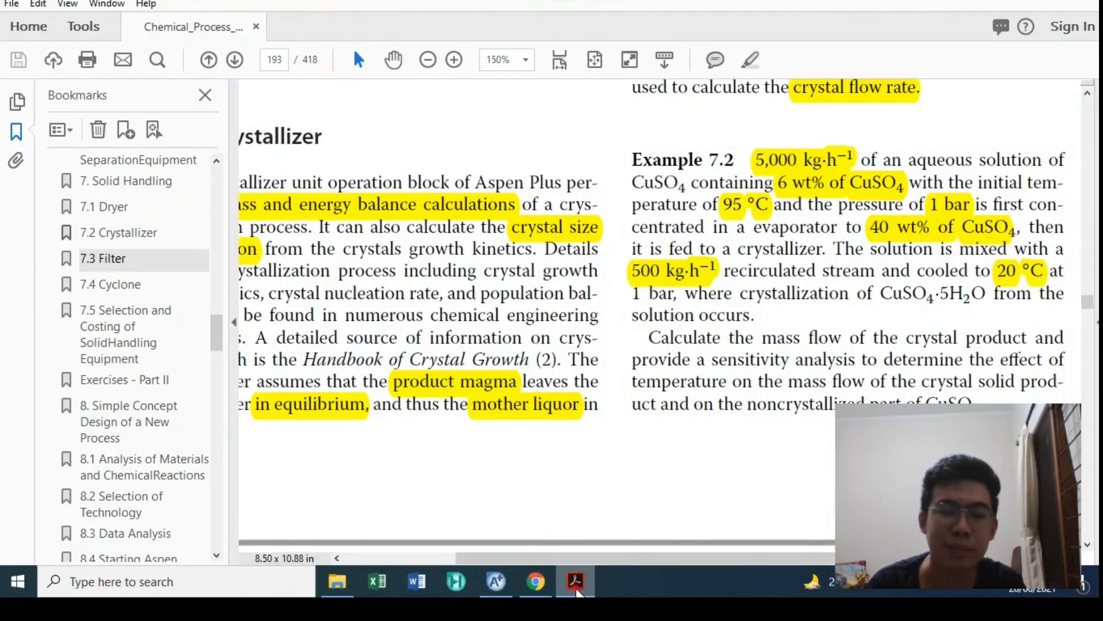
pyautogui.click(577, 589)
pyautogui.click(303, 223)
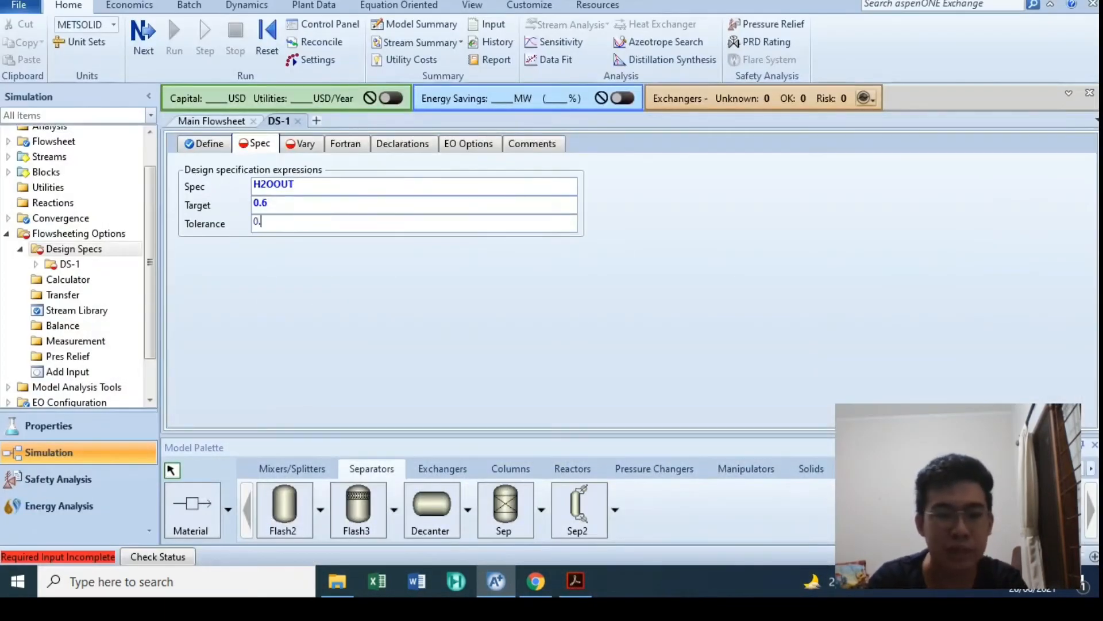
pyautogui.write('0.001')
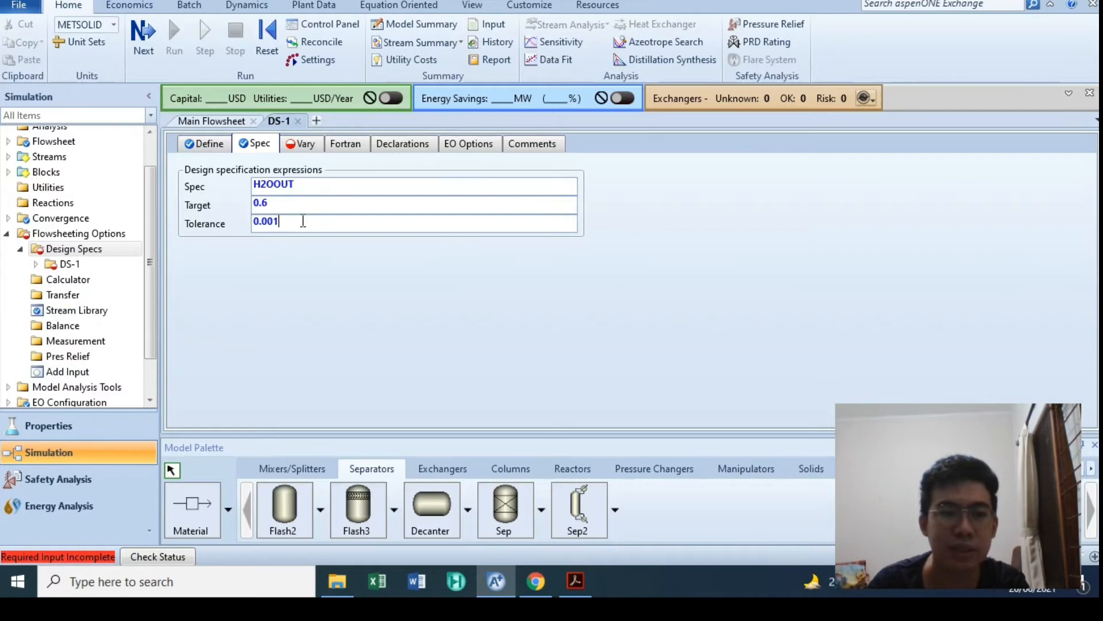
# - Define the manipulated variable as Block-Var VFRAC of block EVAP, with a lower limit of 0 and an upper limit of 1
pyautogui.click(303, 144)
pyautogui.click(355, 196)
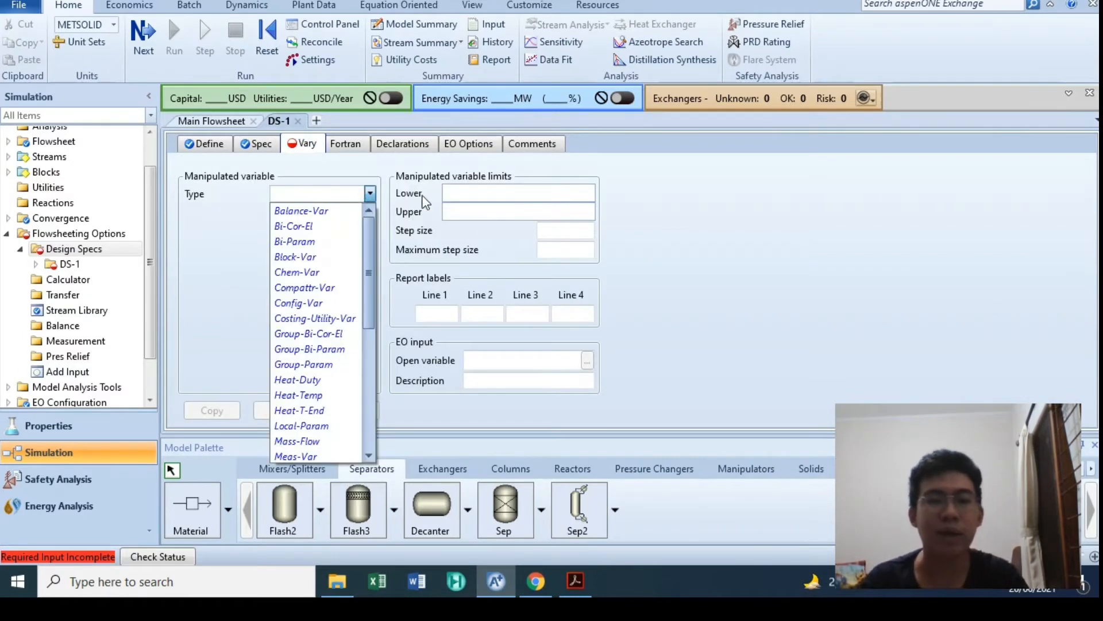
pyautogui.click(328, 252)
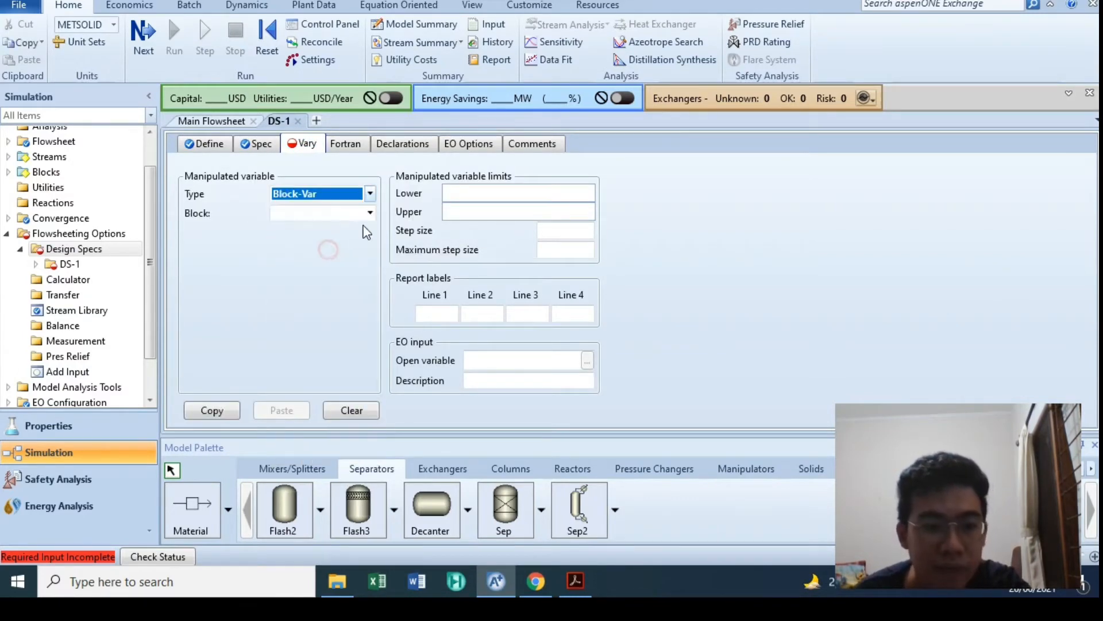
pyautogui.click(319, 214)
pyautogui.click(322, 231)
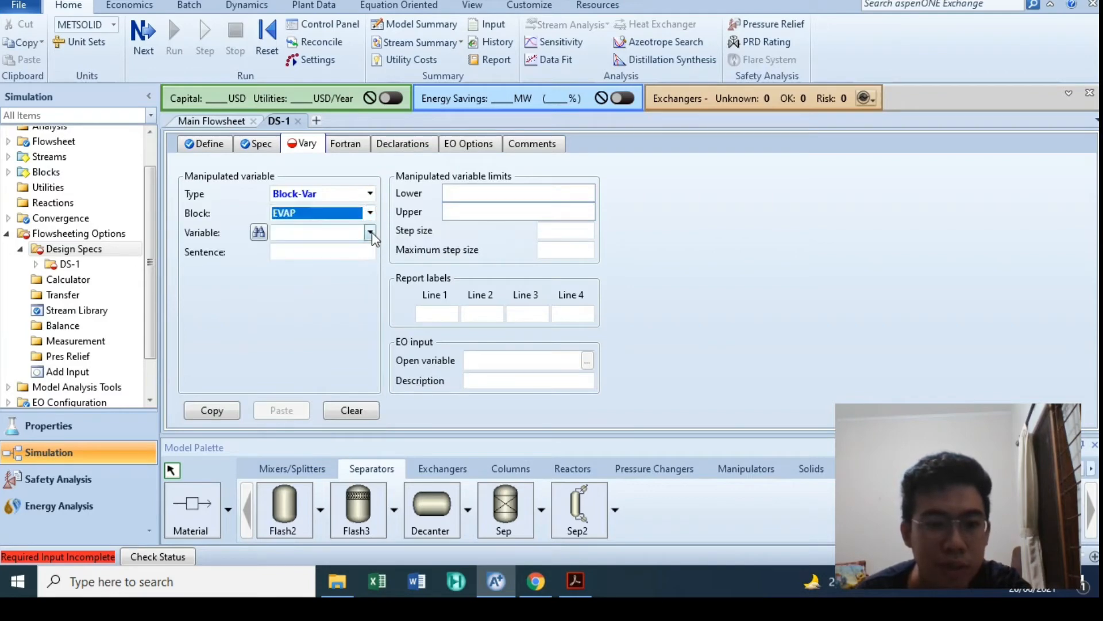
pyautogui.click(370, 232)
pyautogui.scroll(-5, 351, 357)
pyautogui.click(293, 479)
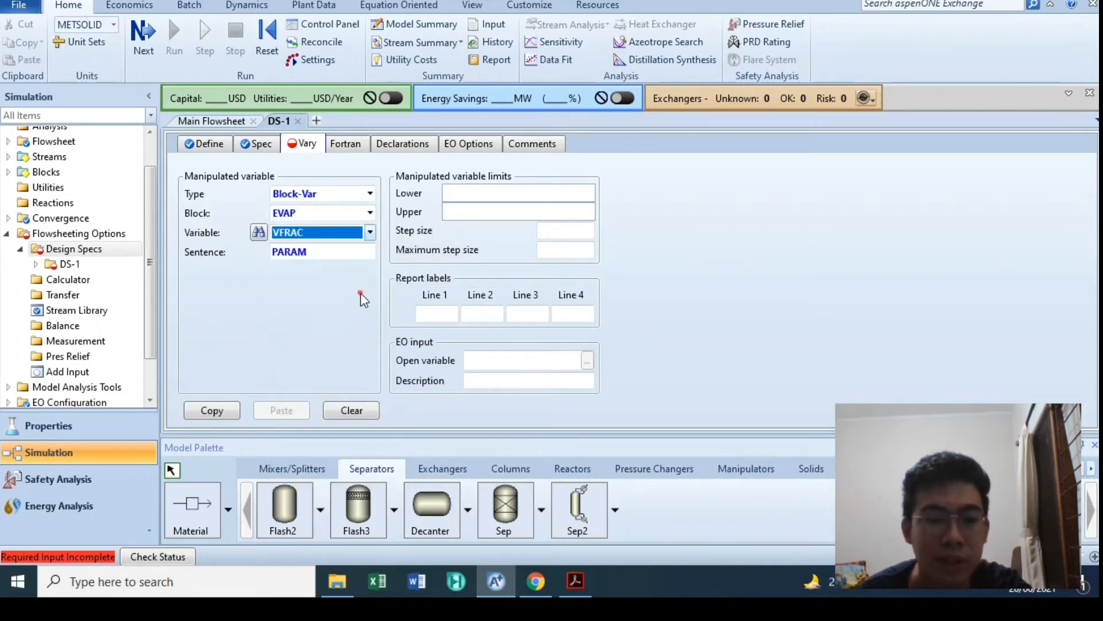
pyautogui.click(505, 211)
pyautogui.write('1')
pyautogui.click(810, 301)
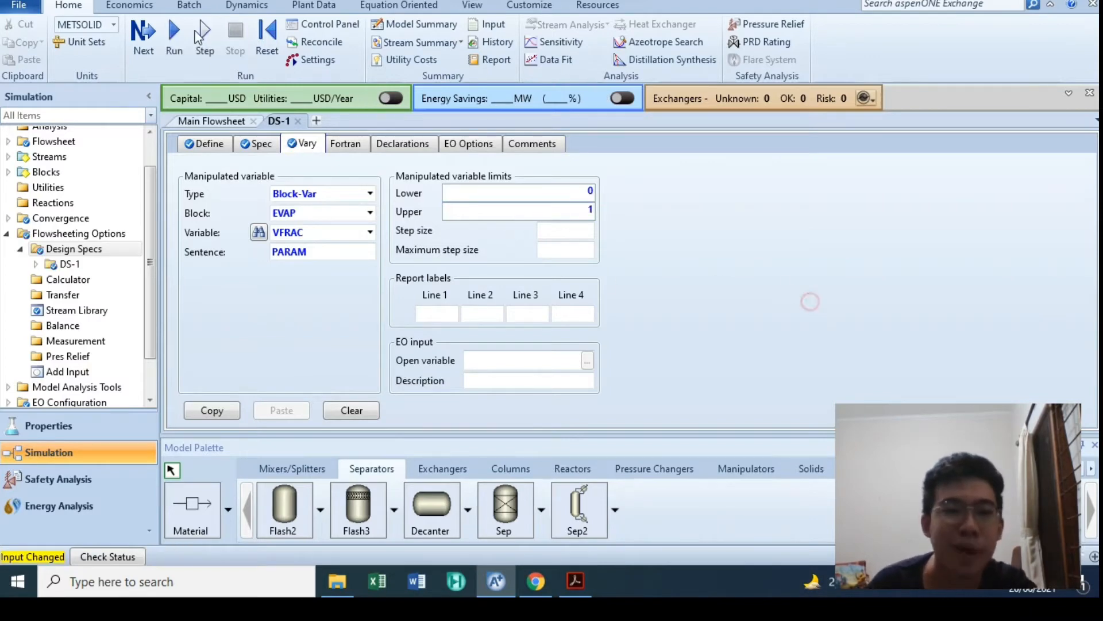
# - Run the simulation and read the Control Panel messages about design specification DS-1
pyautogui.click(174, 36)
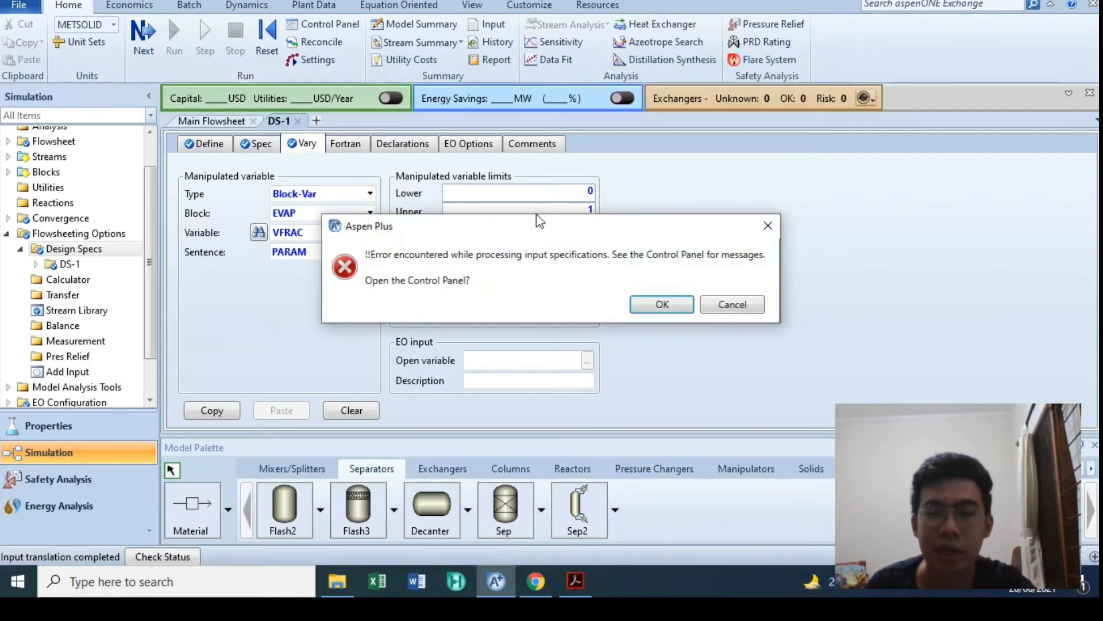
pyautogui.click(661, 304)
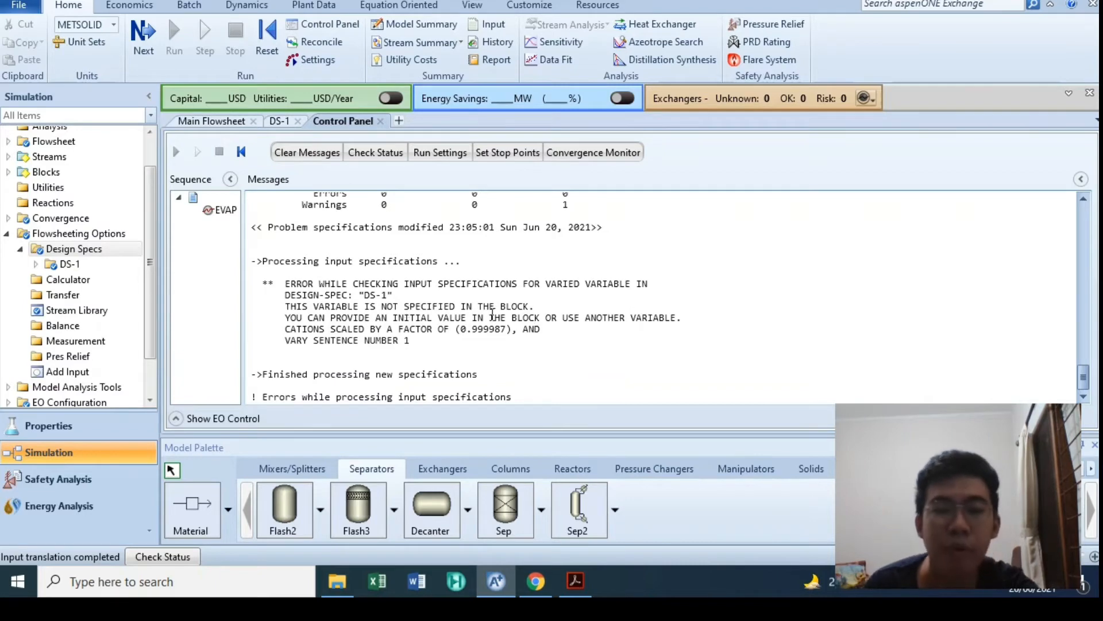
pyautogui.click(280, 121)
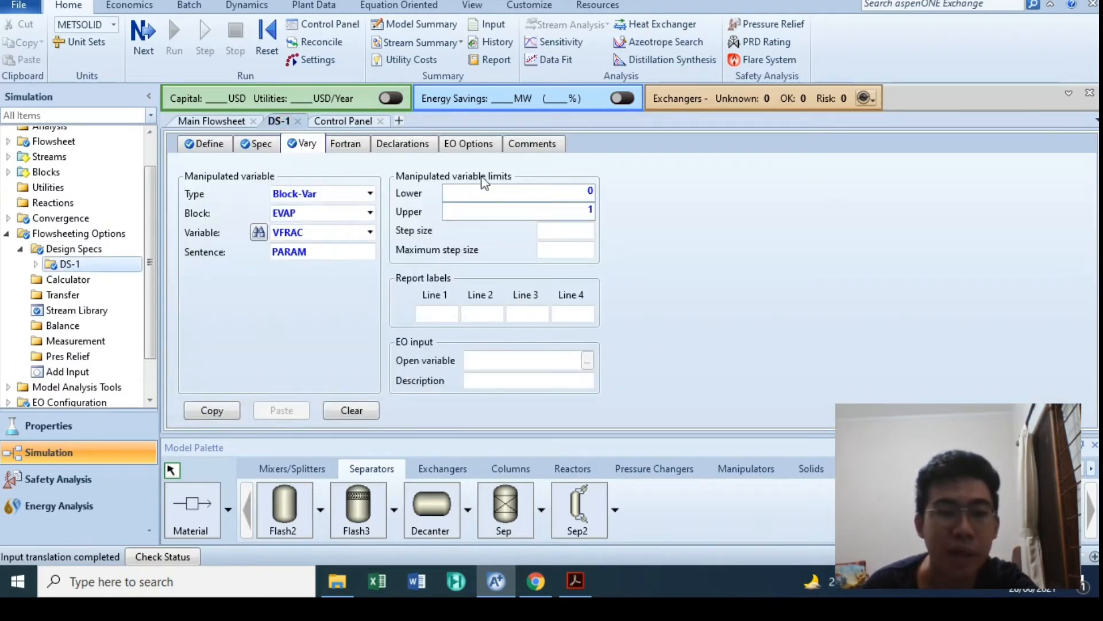
# - Compare the EVAP block's flash specifications with the manipulated variable settings of design specification DS-1
pyautogui.click(191, 122)
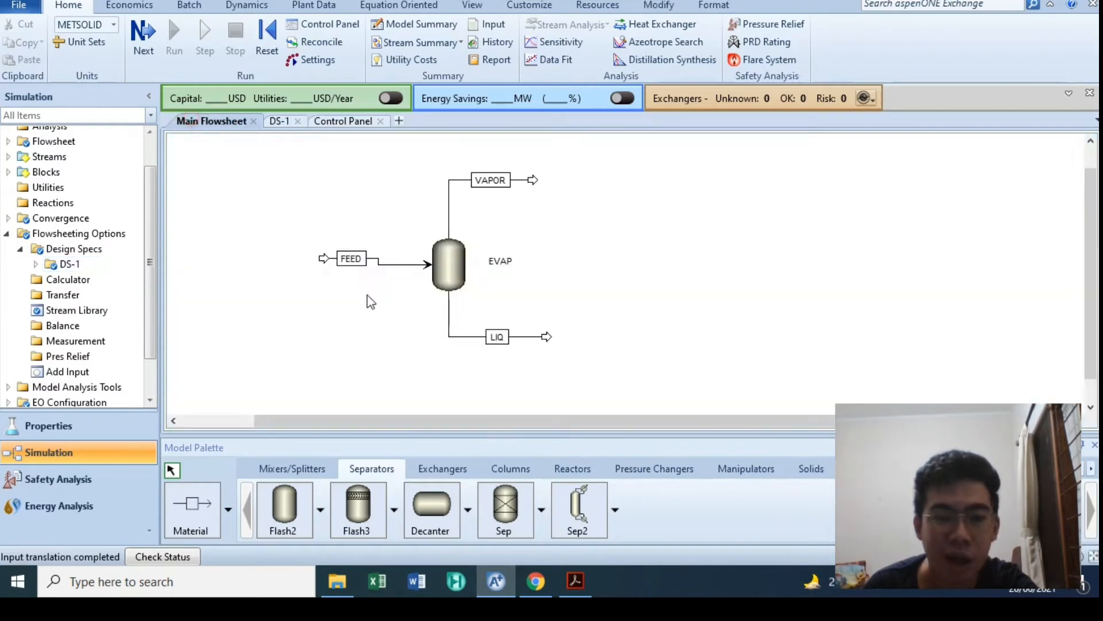
pyautogui.doubleClick(455, 261)
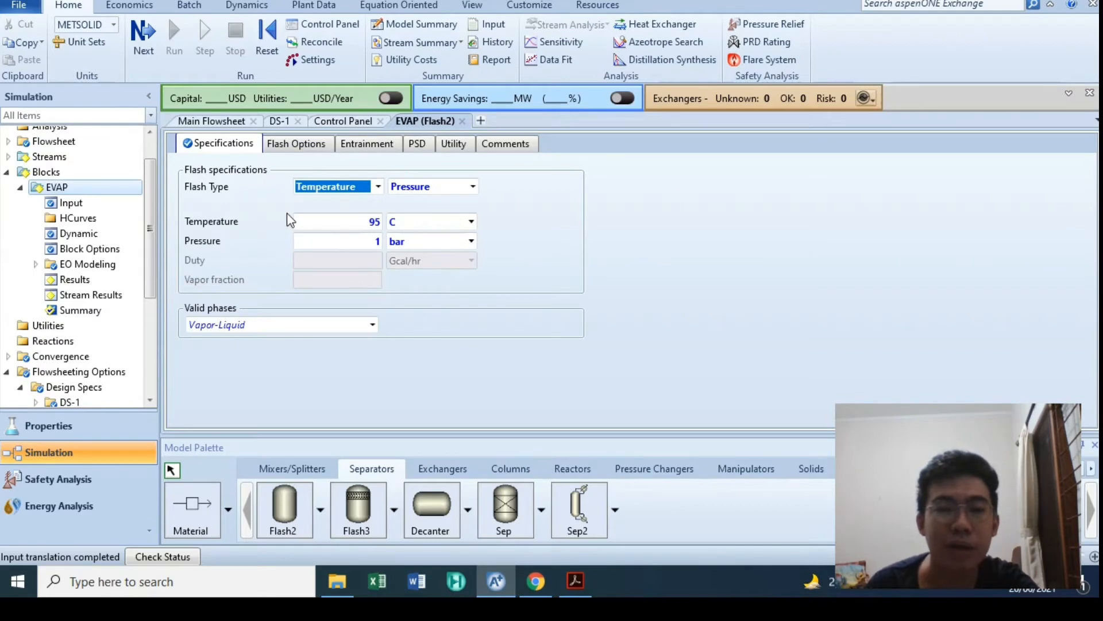
pyautogui.click(371, 224)
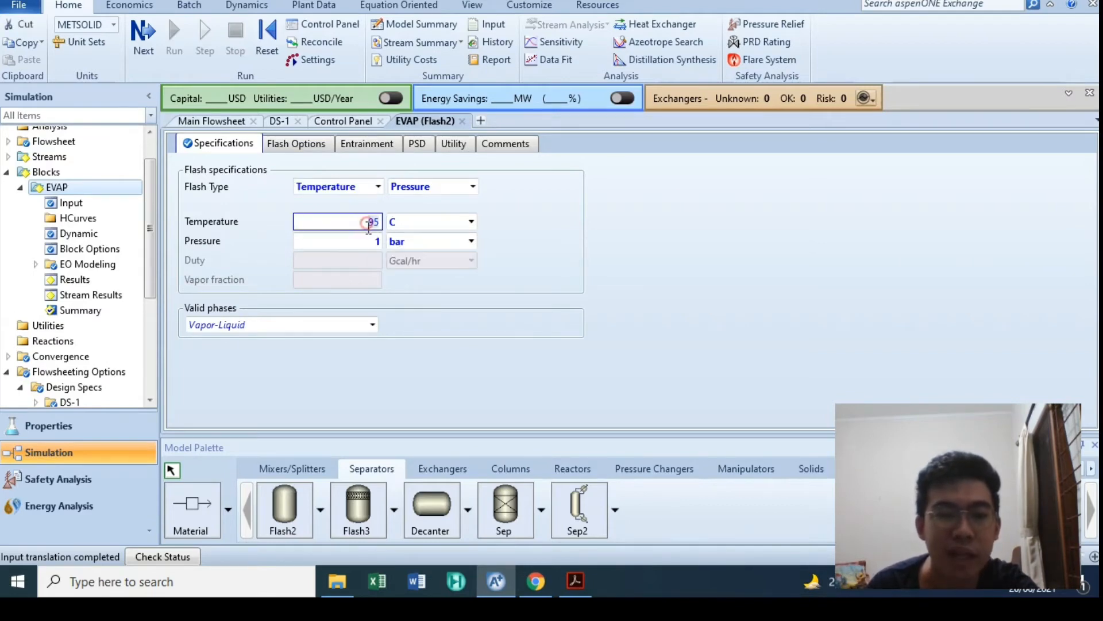
pyautogui.click(370, 243)
pyautogui.click(725, 208)
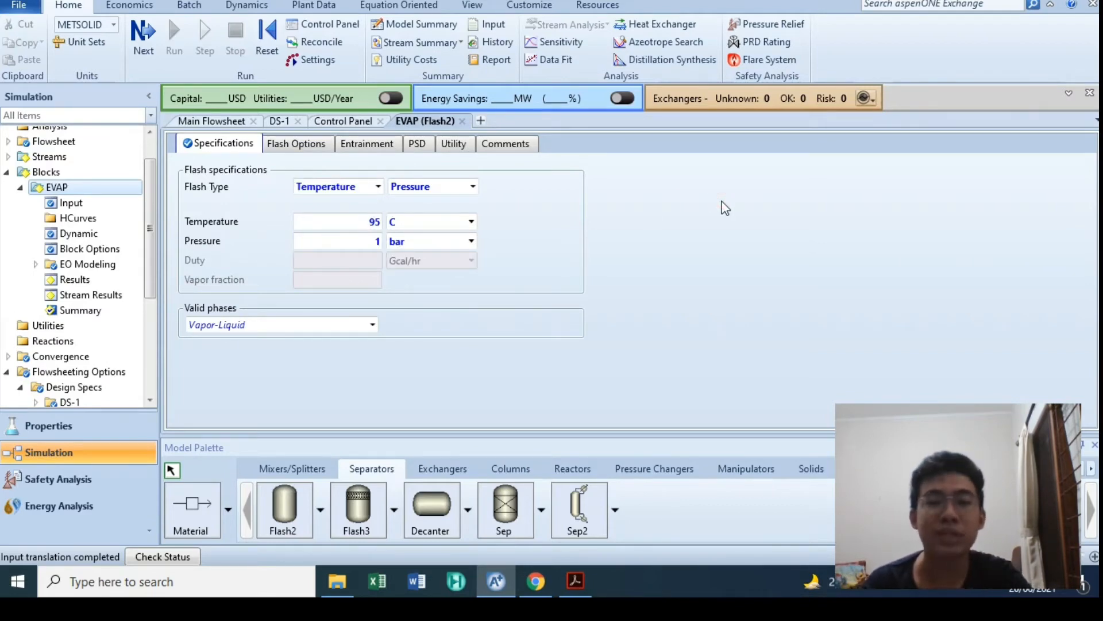
pyautogui.click(272, 122)
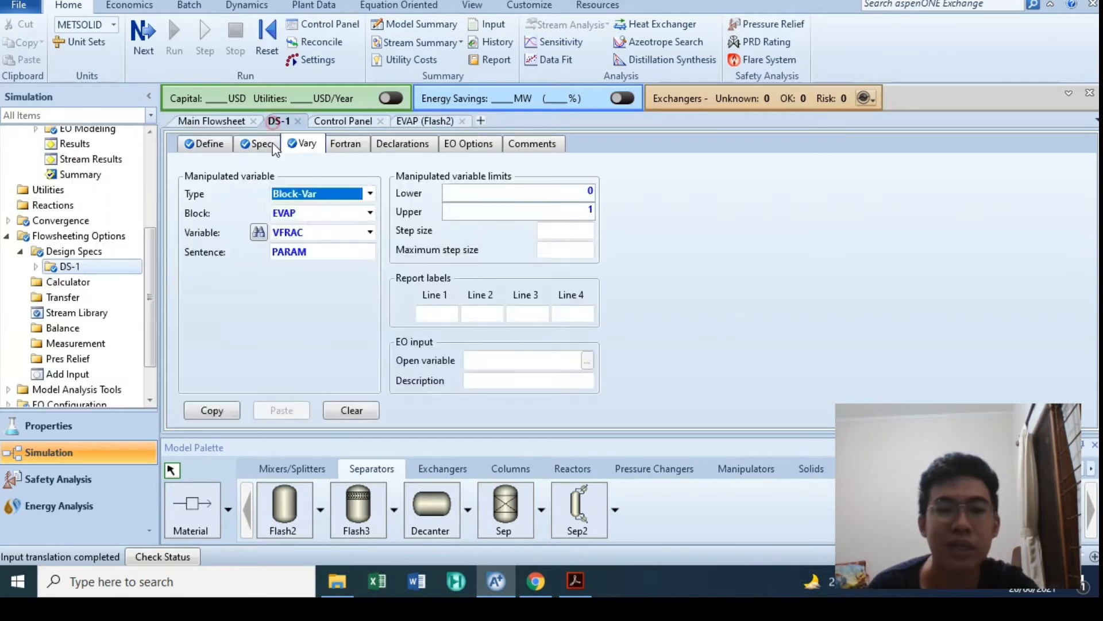
pyautogui.click(340, 198)
pyautogui.click(368, 194)
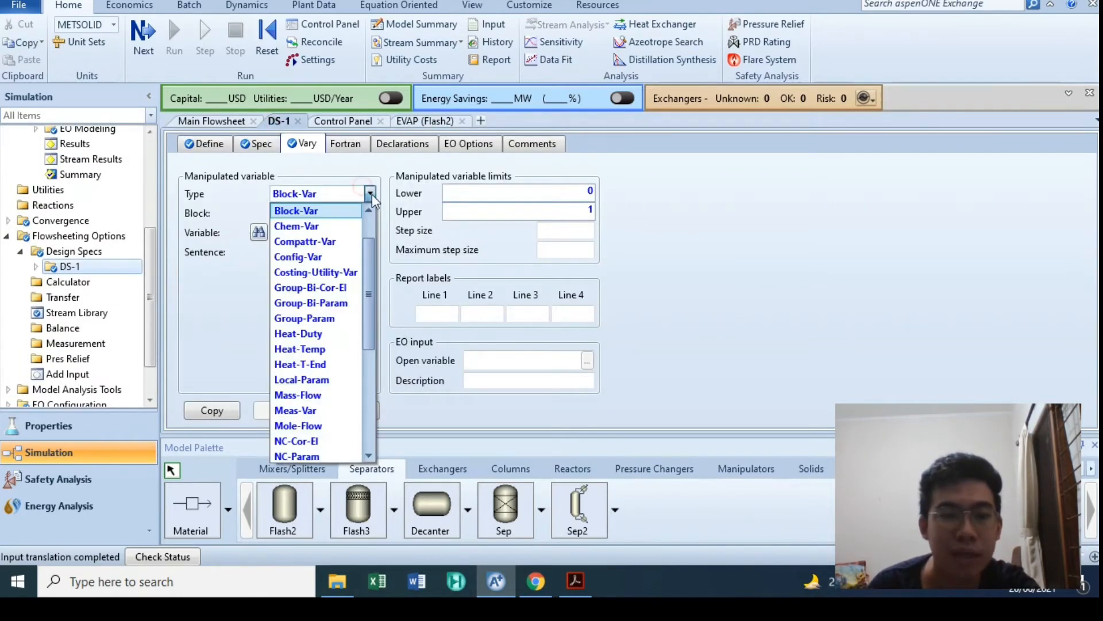
pyautogui.click(367, 193)
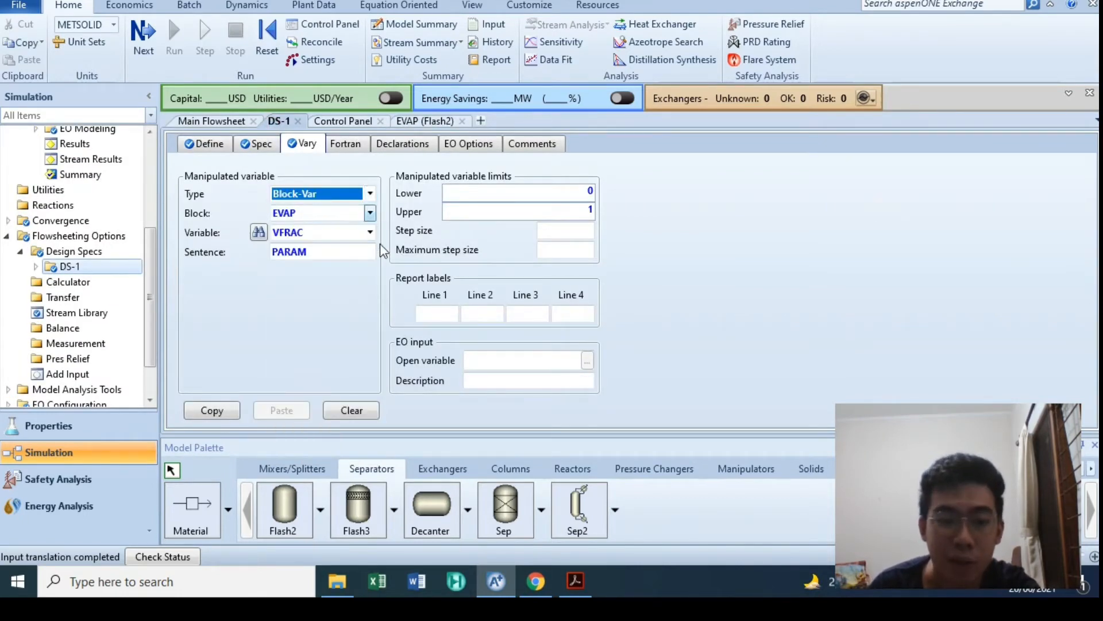
# - Change the EVAP block's flash type to Vapor fraction and Pressure, set the vapor fraction to 1, and run the simulation
pyautogui.click(418, 122)
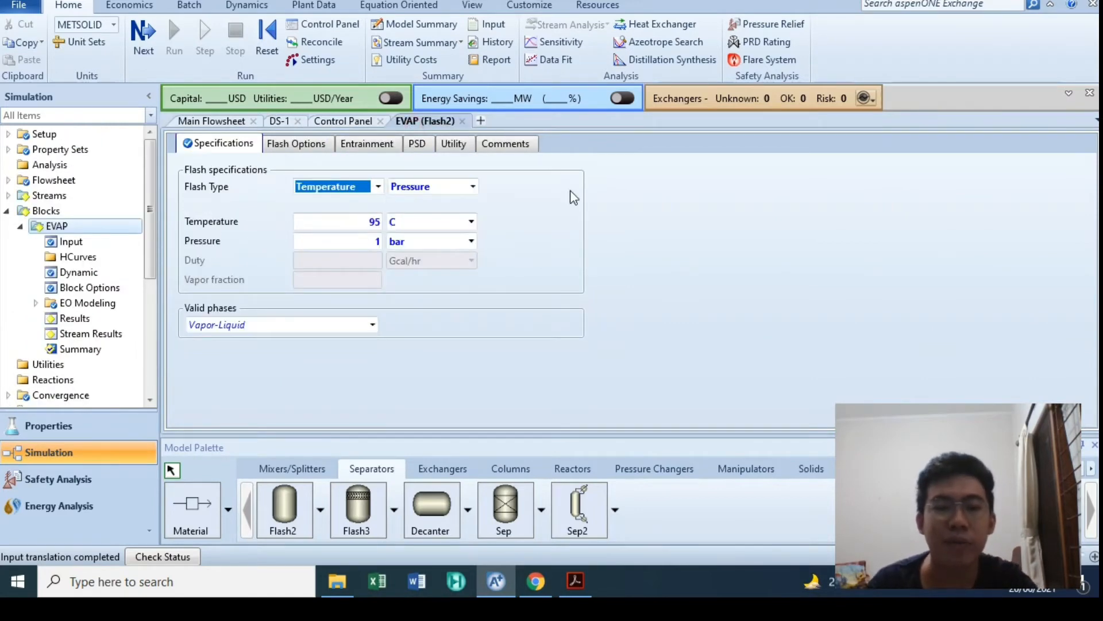
pyautogui.click(610, 191)
pyautogui.click(382, 186)
pyautogui.click(379, 186)
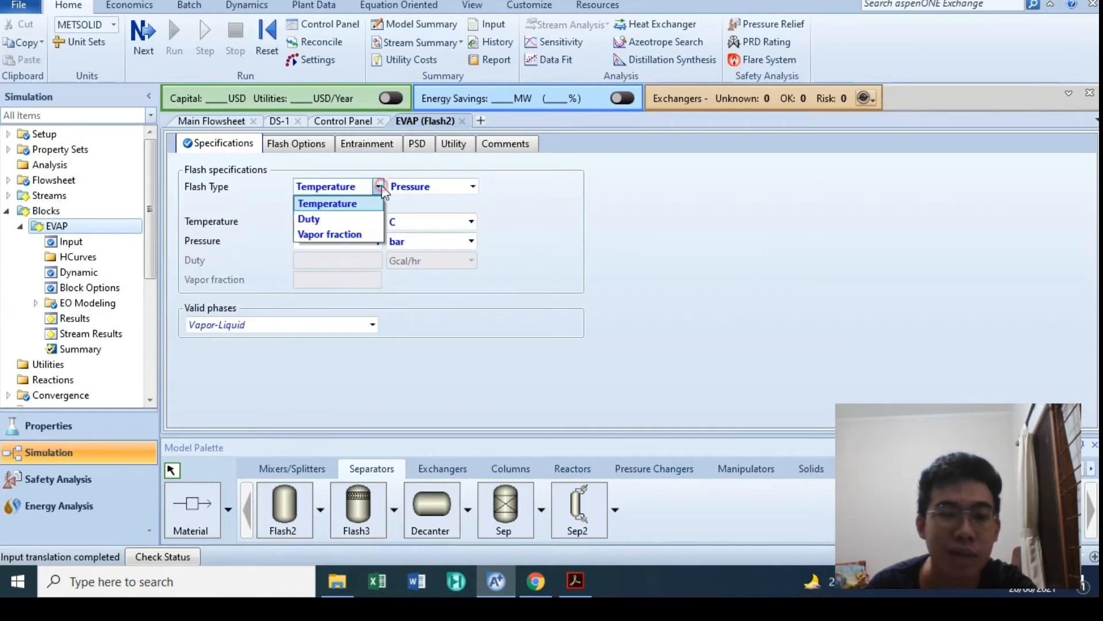
pyautogui.click(356, 231)
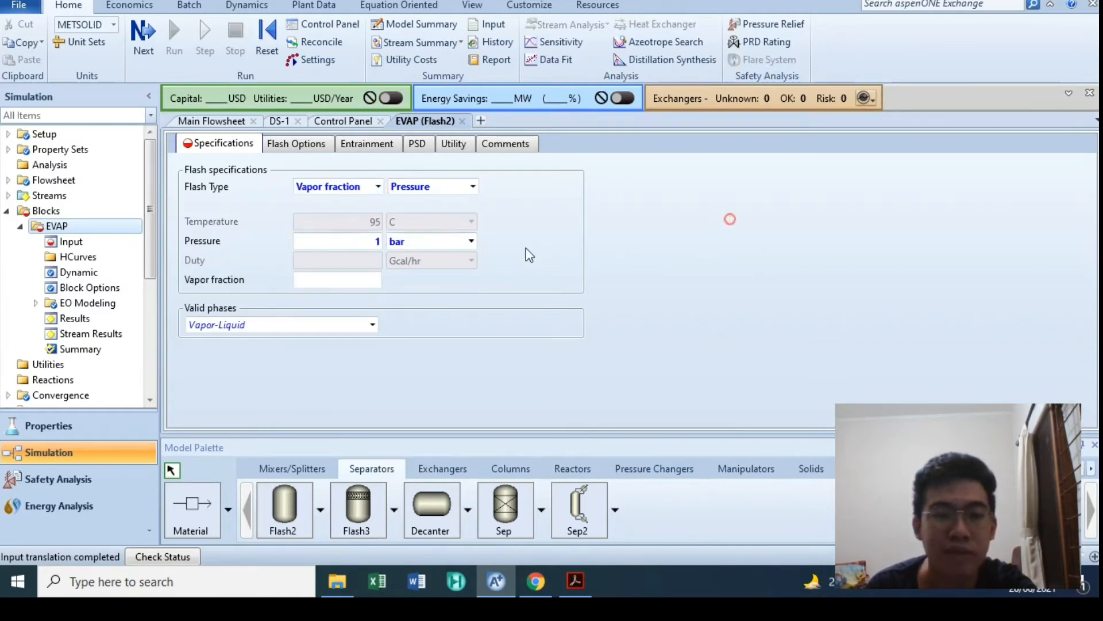
pyautogui.click(368, 282)
pyautogui.write('1')
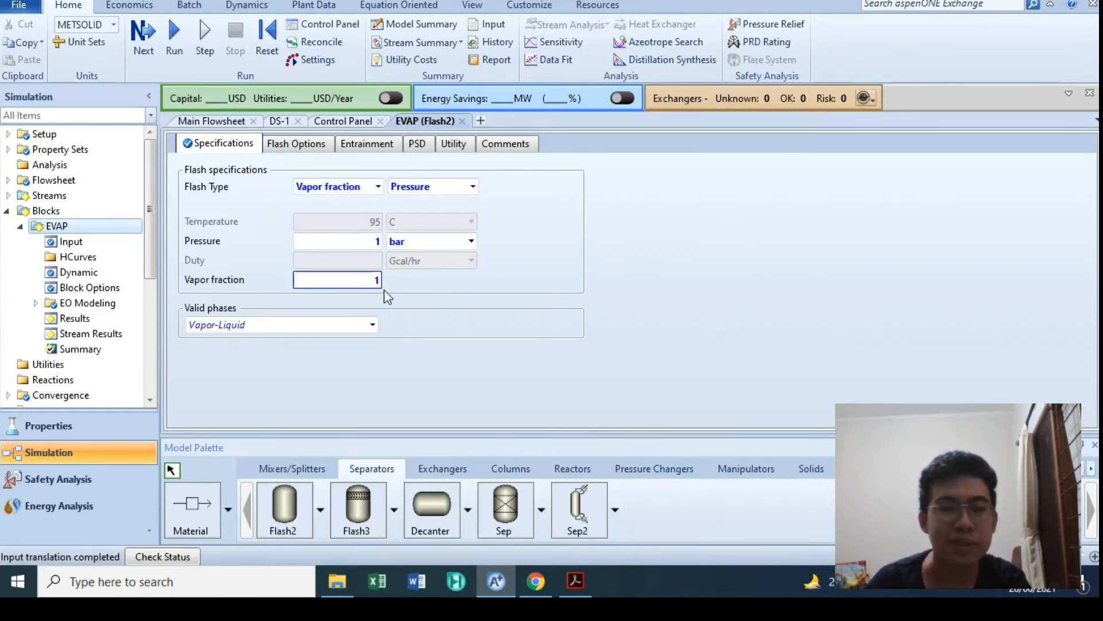
pyautogui.click(174, 40)
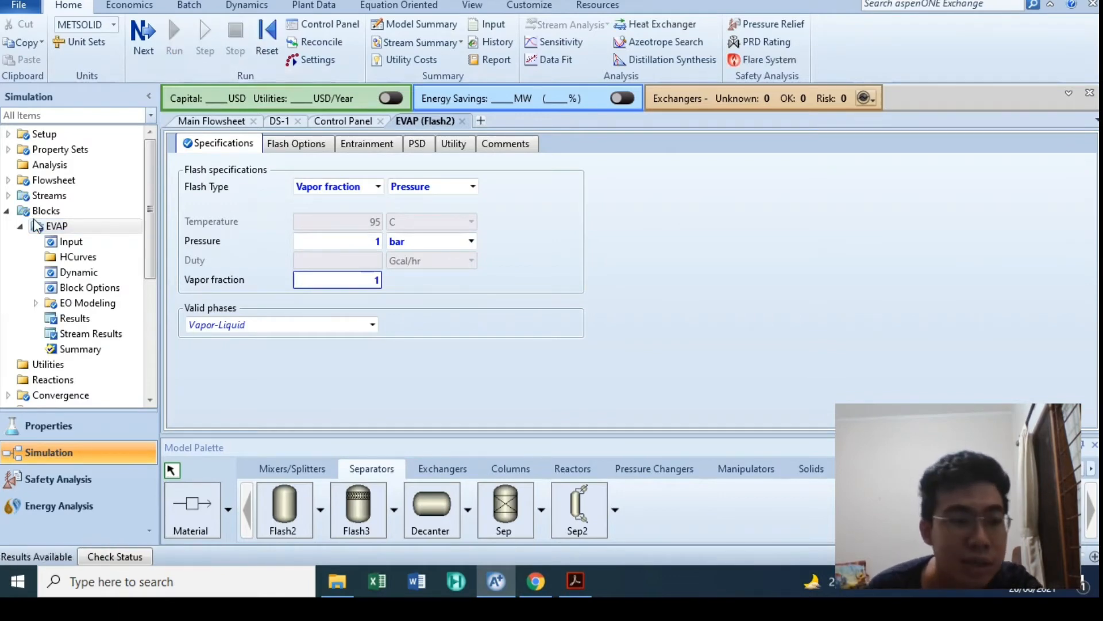
# - Check the LIQ stream's component mass fractions in the EVAP stream results, and close the open results and design specification forms
pyautogui.click(87, 334)
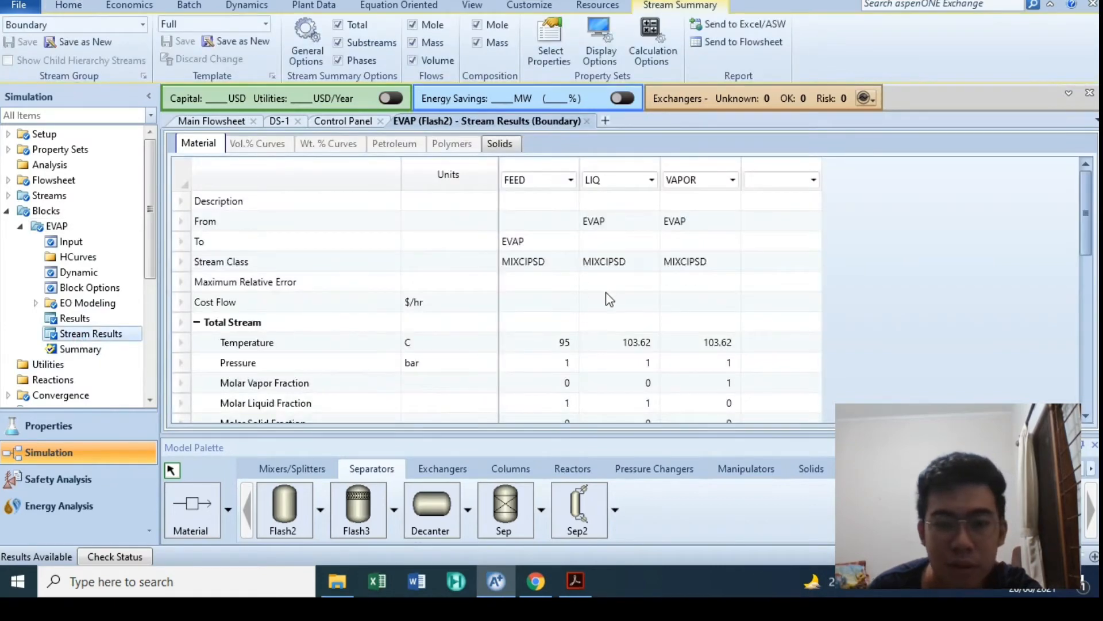
pyautogui.scroll(-5, 609, 299)
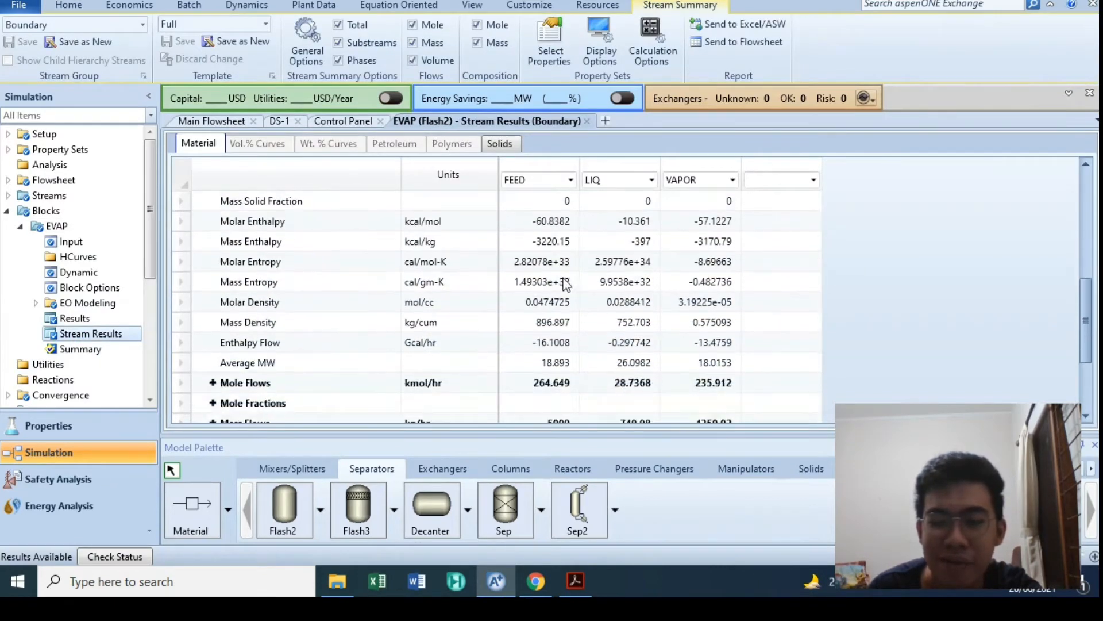
pyautogui.scroll(-1, 632, 304)
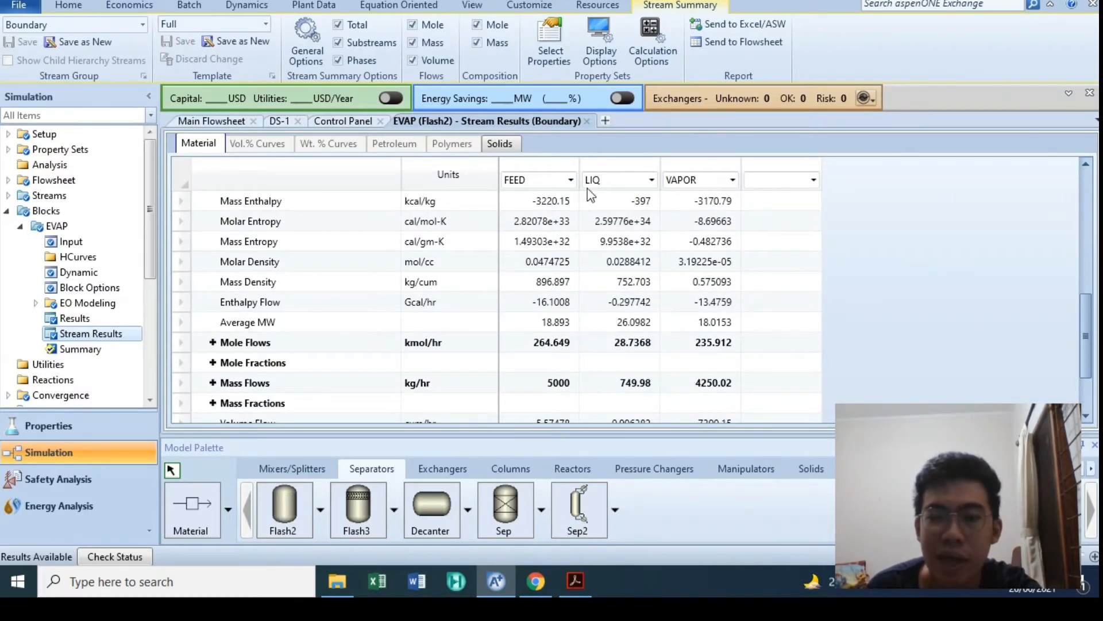
pyautogui.scroll(-1, 270, 359)
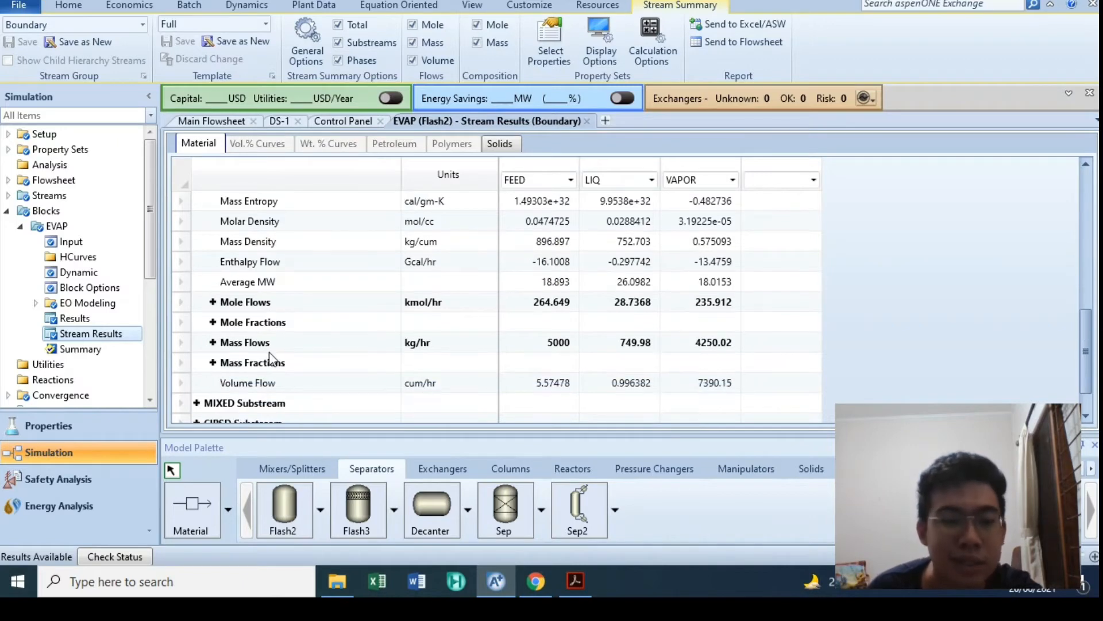
pyautogui.click(213, 362)
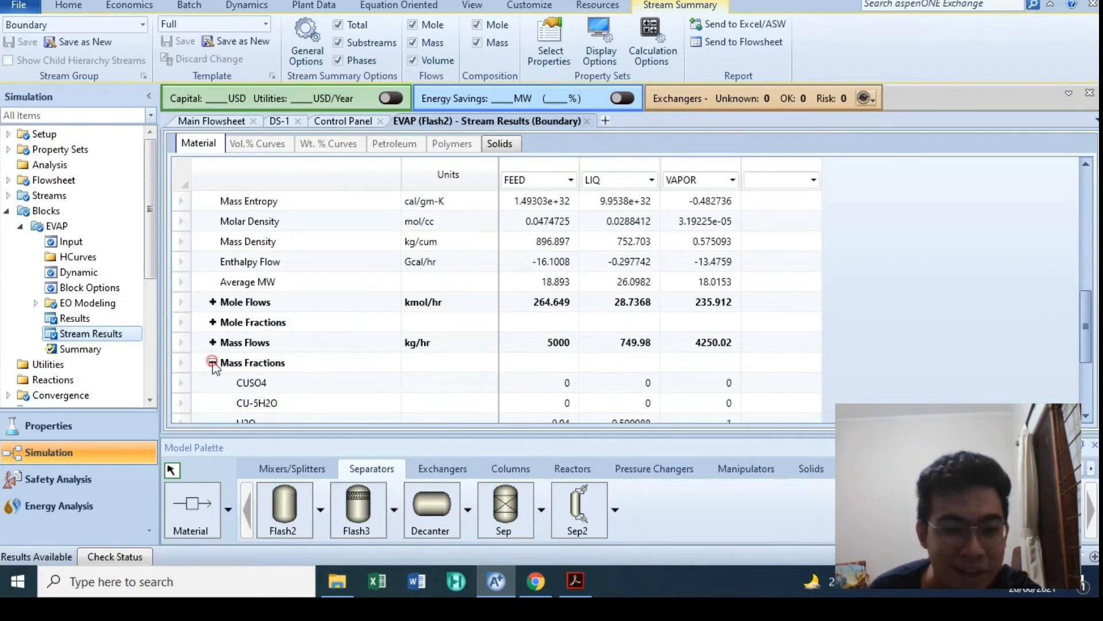
pyautogui.scroll(-3, 270, 361)
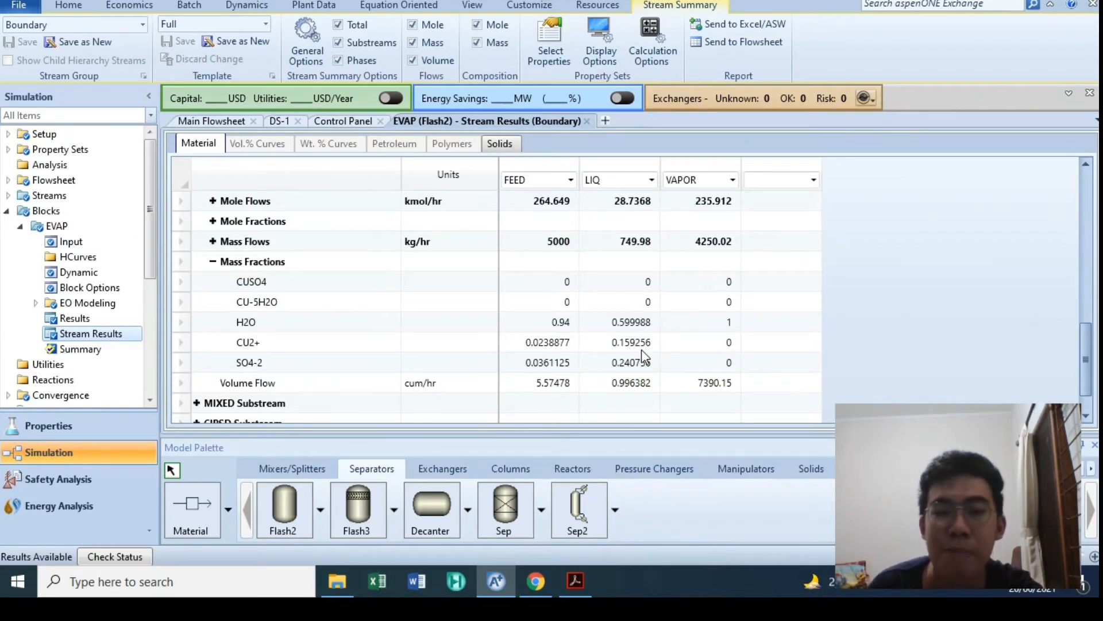
pyautogui.click(587, 120)
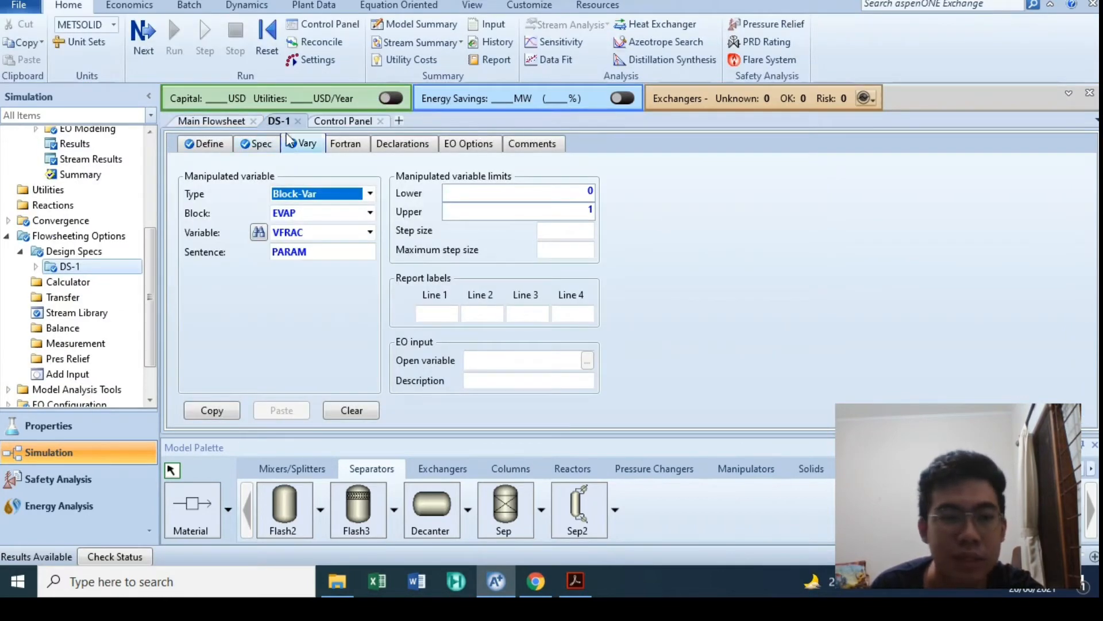
pyautogui.click(298, 121)
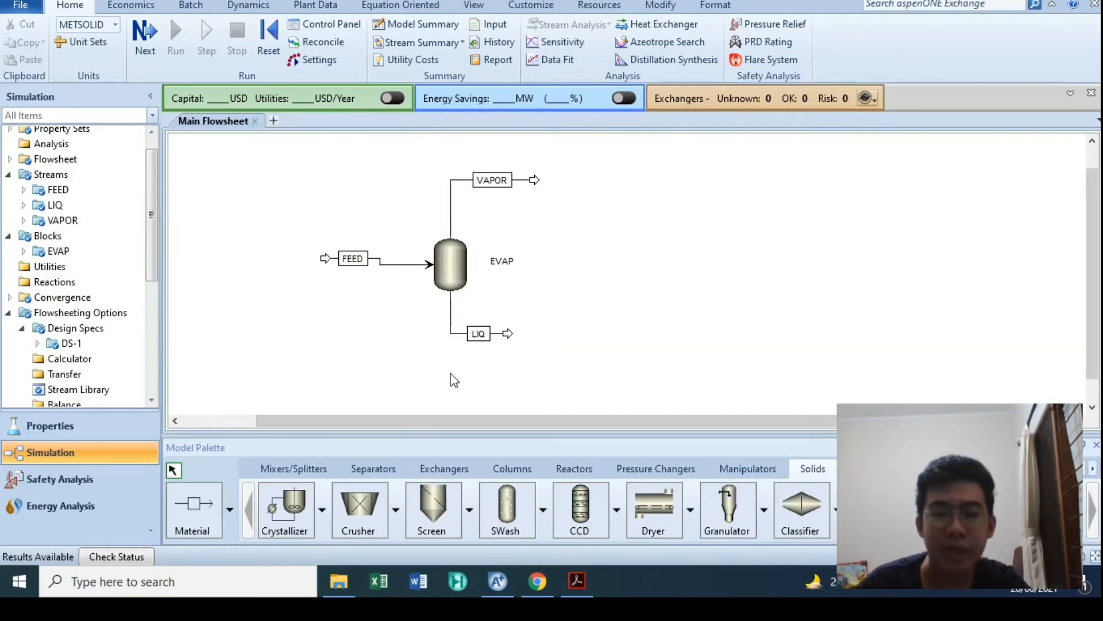
# - Add a Crystallizer block to the flowsheet near the end of the LIQ stream and name it CRYSTAL
pyautogui.click(288, 517)
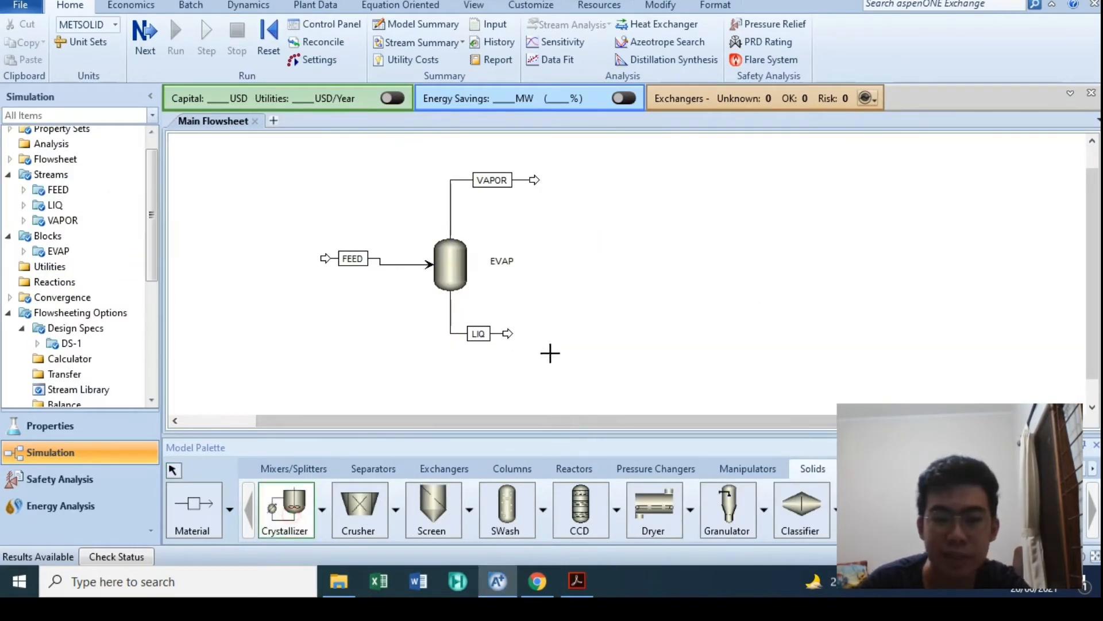
pyautogui.click(571, 332)
pyautogui.rightClick(561, 391)
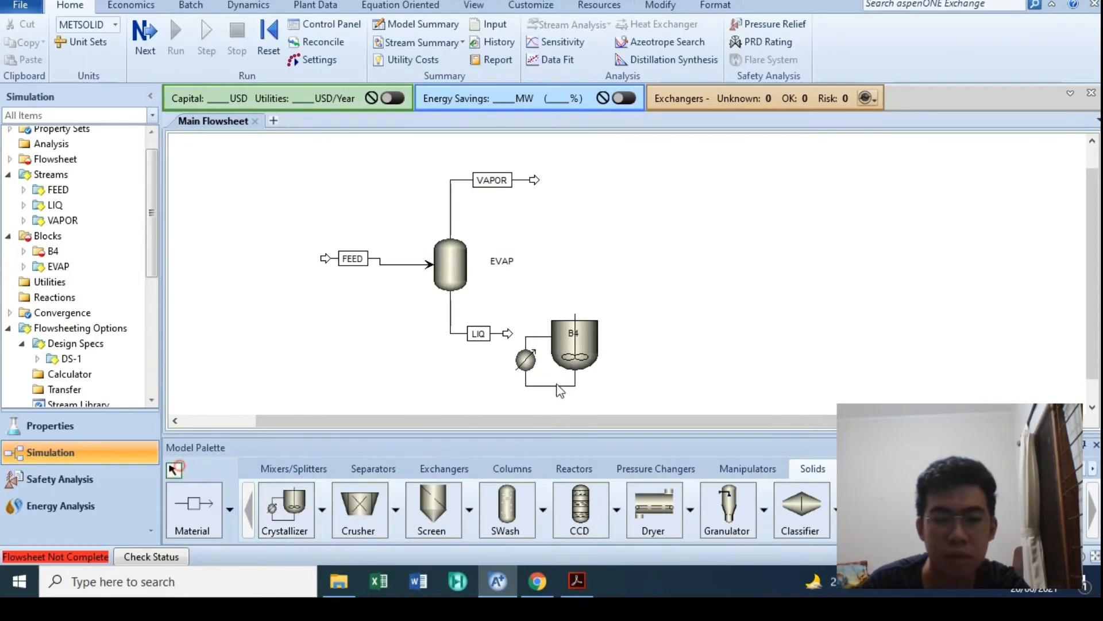
pyautogui.click(573, 334)
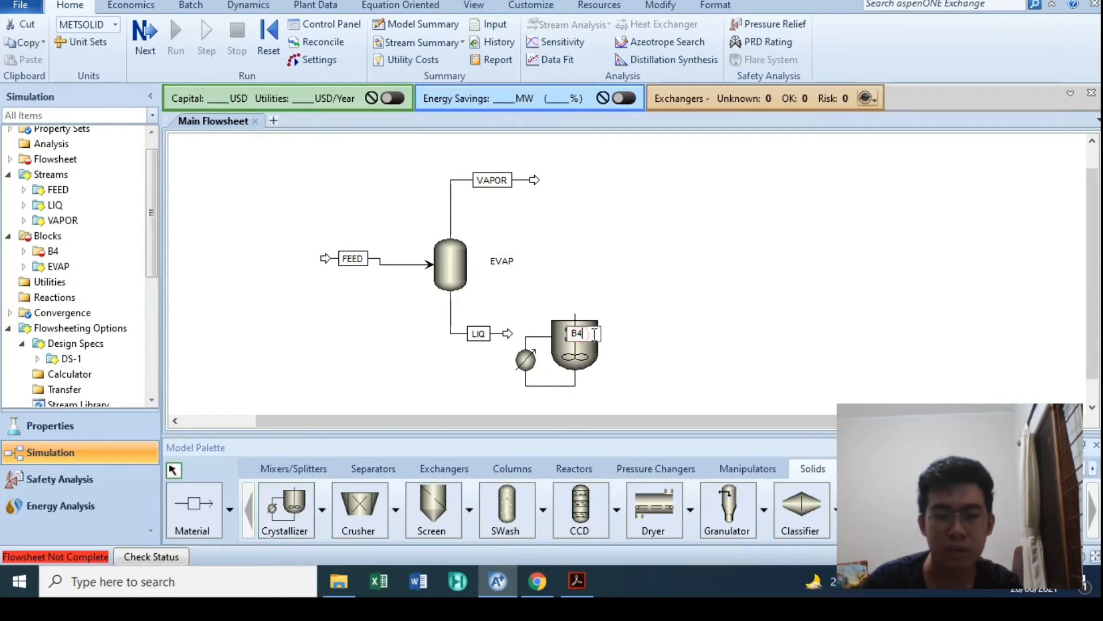
pyautogui.write('CRYSTA')
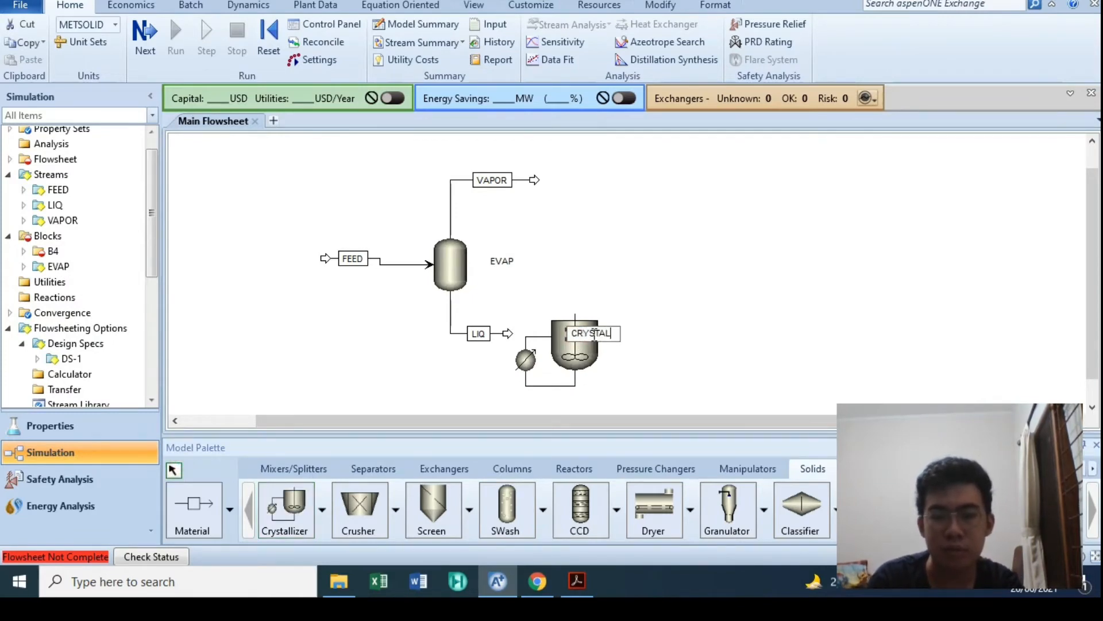
pyautogui.press('Return')
# - Move the CRYSTAL name label off the crystallizer to just above the block
pyautogui.click(579, 332)
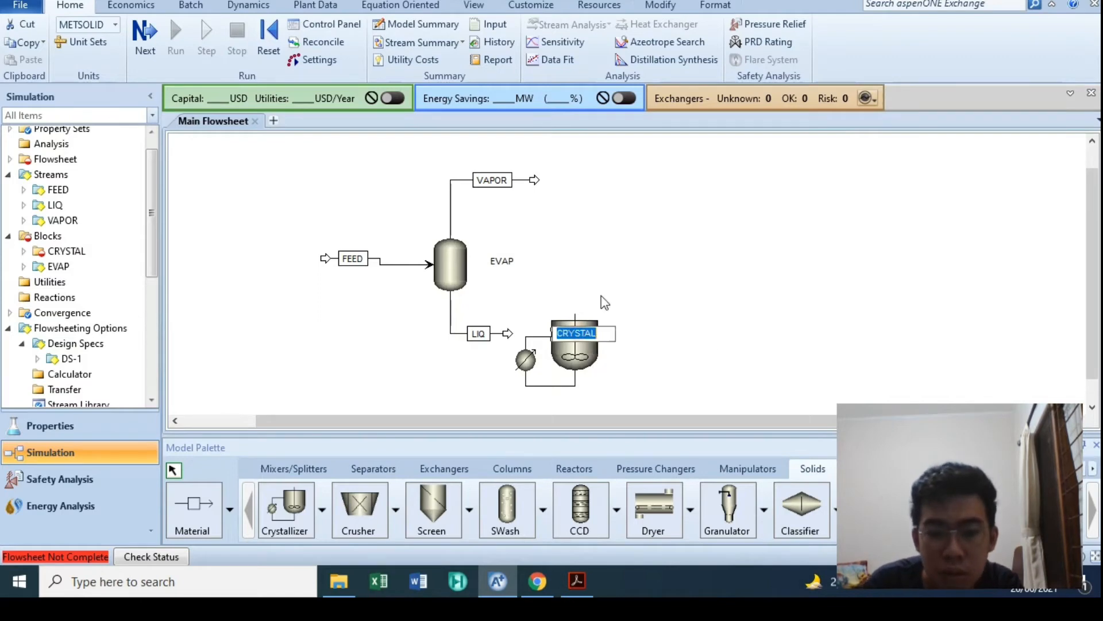
pyautogui.click(664, 320)
pyautogui.doubleClick(594, 334)
pyautogui.click(638, 305)
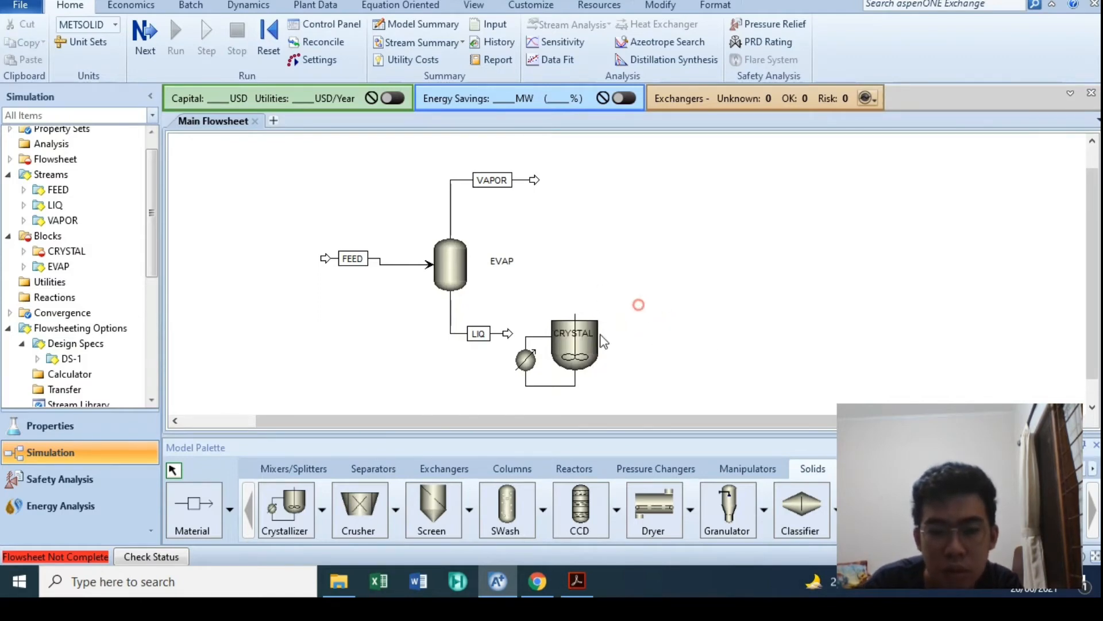
pyautogui.moveTo(585, 336); pyautogui.dragTo(585, 272)
pyautogui.click(658, 320)
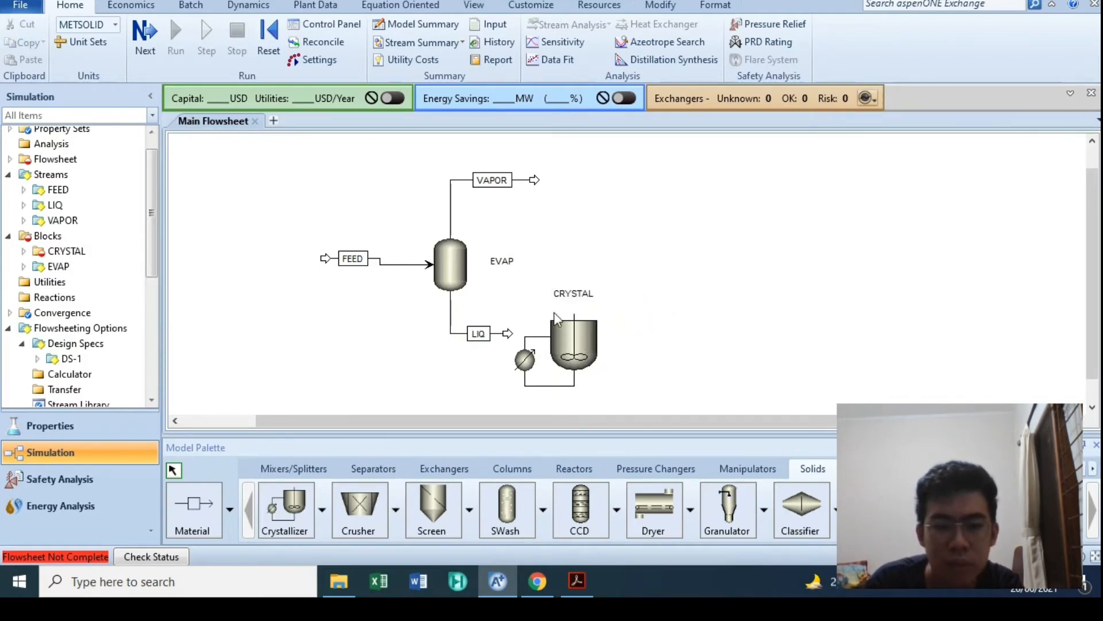
# - Connect the LIQ stream to CRYSTAL's inlet and draw a material stream named PRODUCT from the crystallizer's outlet
pyautogui.moveTo(508, 334); pyautogui.dragTo(521, 377)
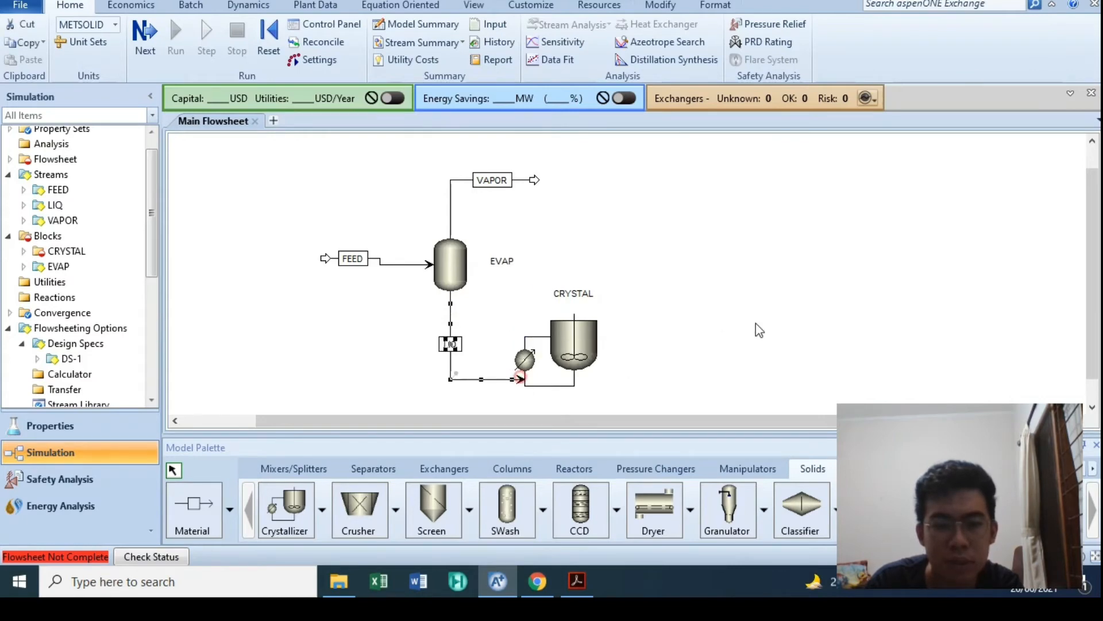
pyautogui.click(755, 322)
pyautogui.click(192, 506)
pyautogui.click(575, 373)
pyautogui.click(658, 382)
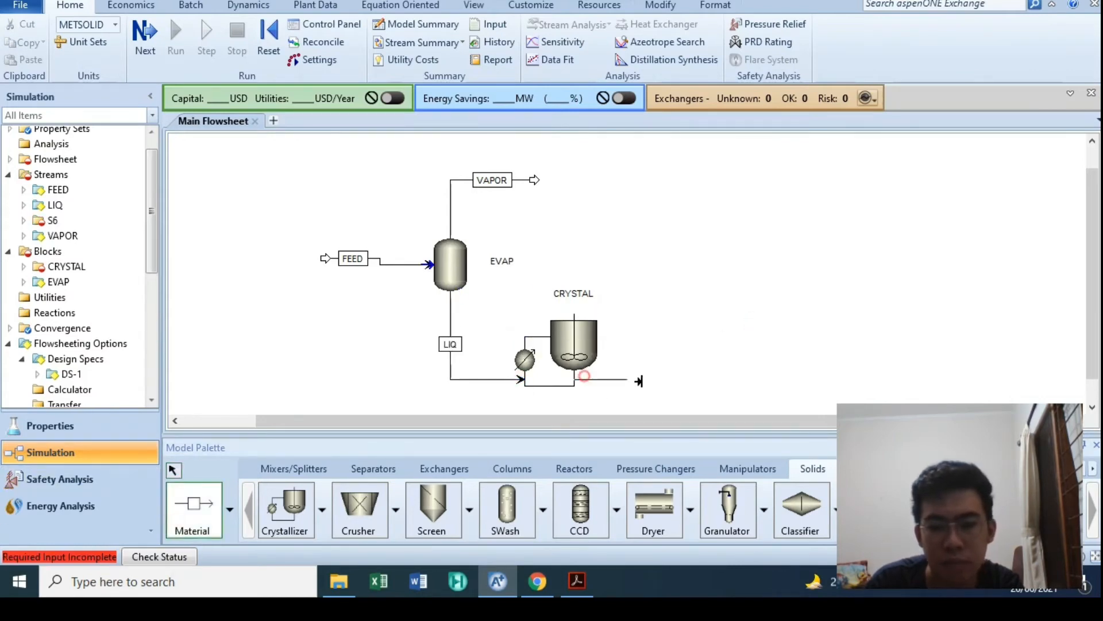
pyautogui.click(173, 469)
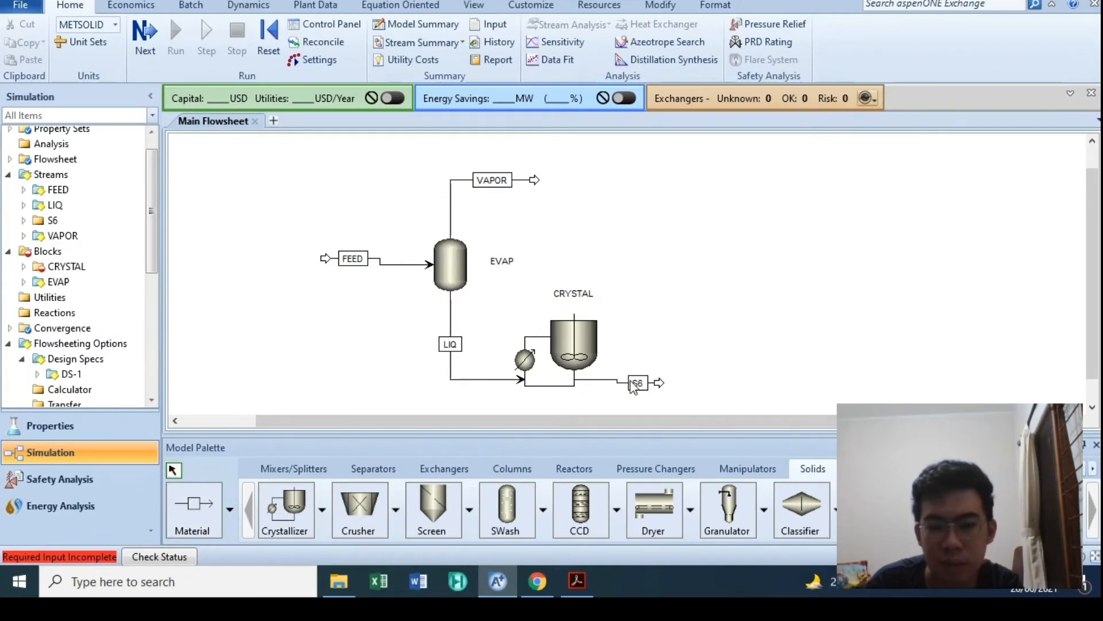
pyautogui.write('PRODUCT')
pyautogui.press('Return')
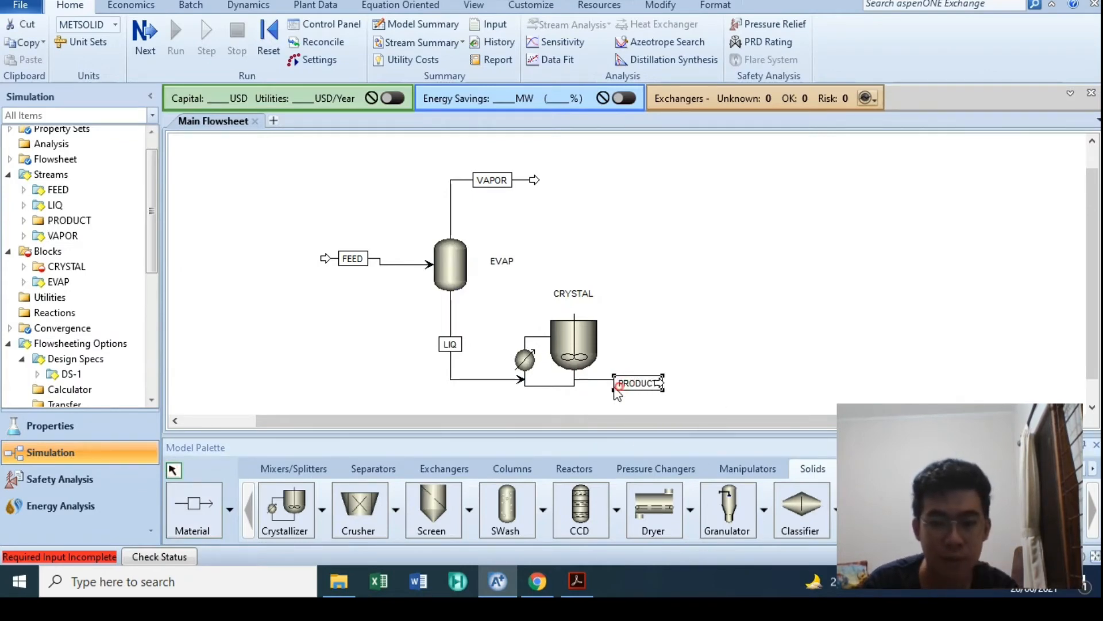
pyautogui.click(668, 344)
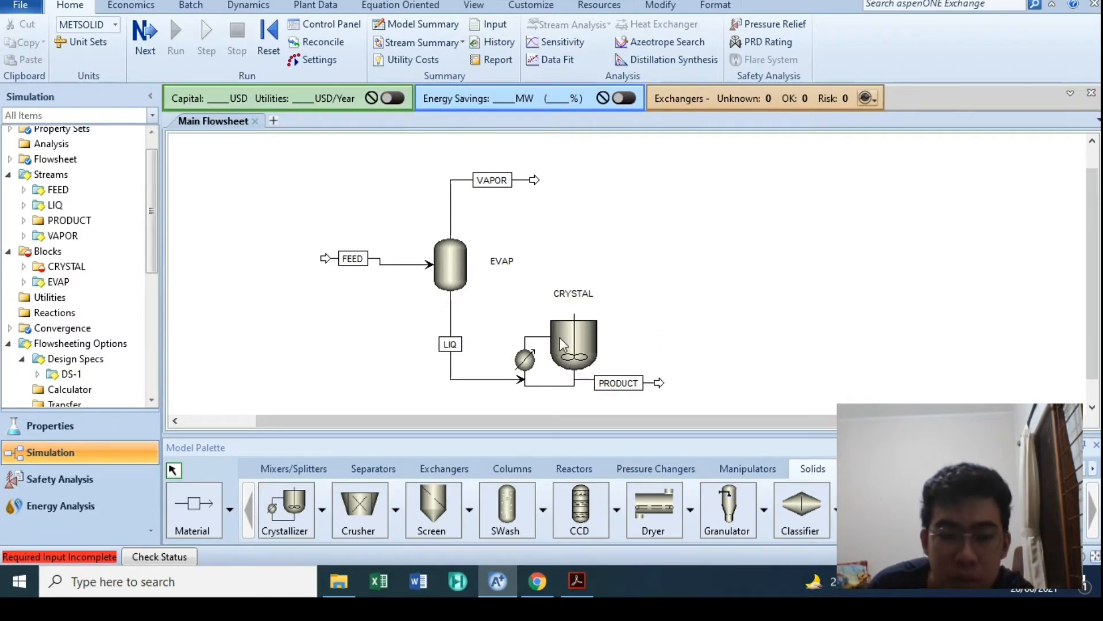
# - Set the CRYSTAL block's operating temperature to 20 C and its pressure to 1 bar
pyautogui.doubleClick(569, 336)
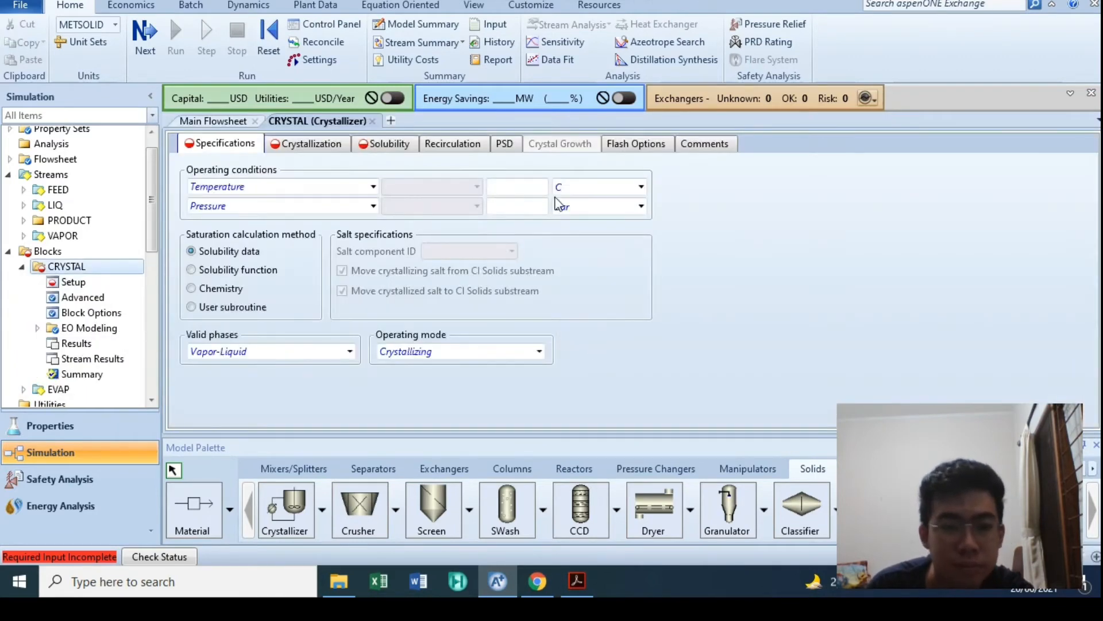
pyautogui.write('20')
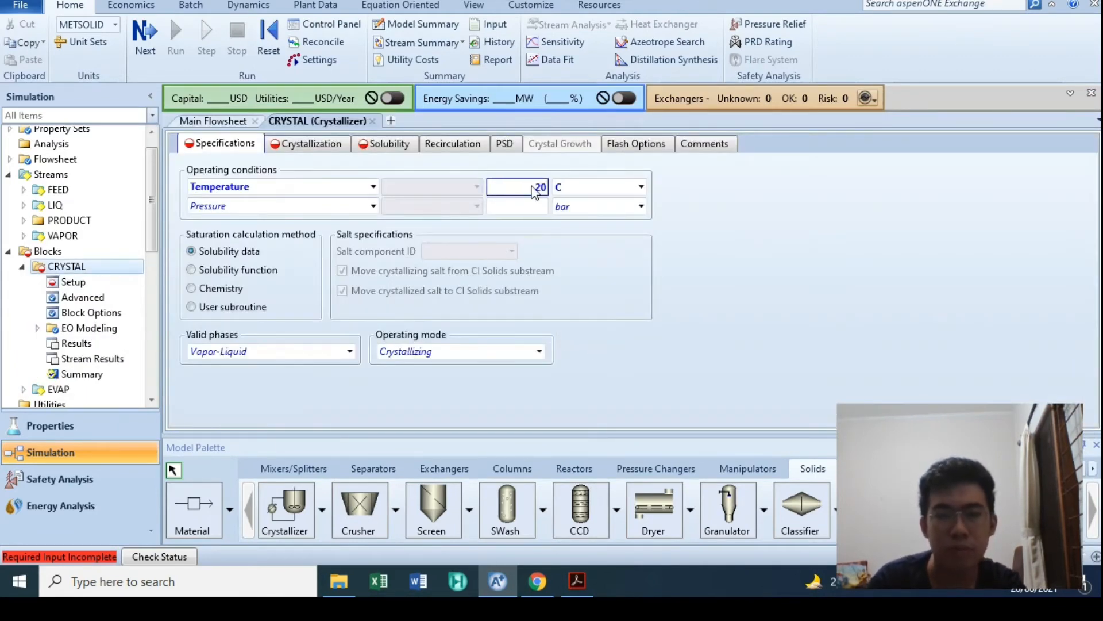
pyautogui.click(539, 206)
pyautogui.write('1')
pyautogui.press('Return')
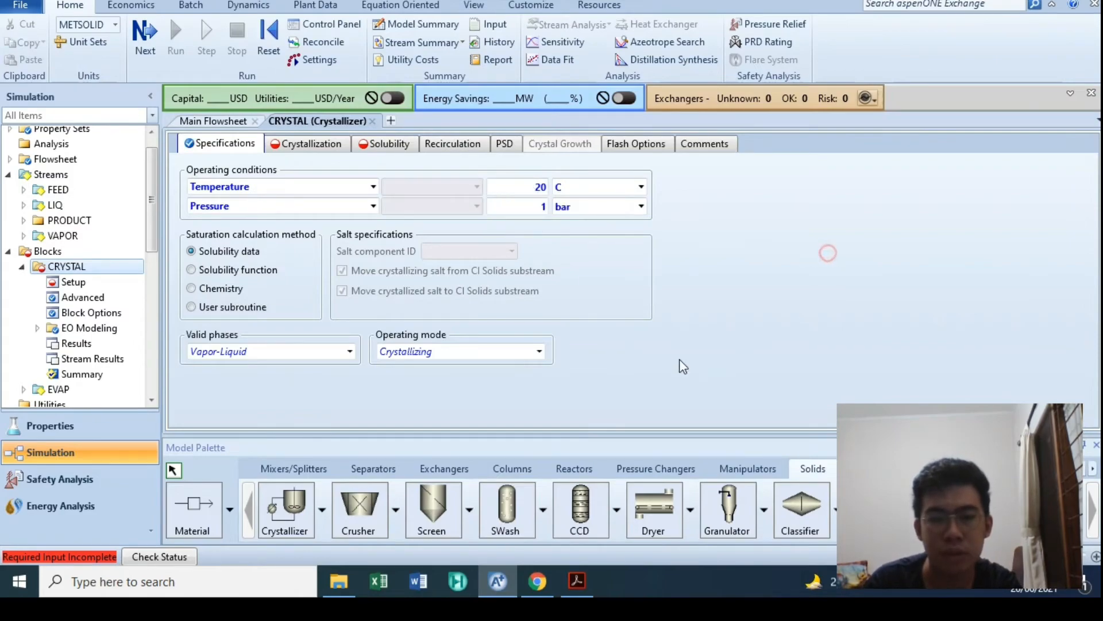
# - Switch to the textbook PDF, review the crystallizer conditions in the Example 7.2 statement, and return to Aspen Plus
pyautogui.click(574, 582)
pyautogui.scroll(10, 782, 323)
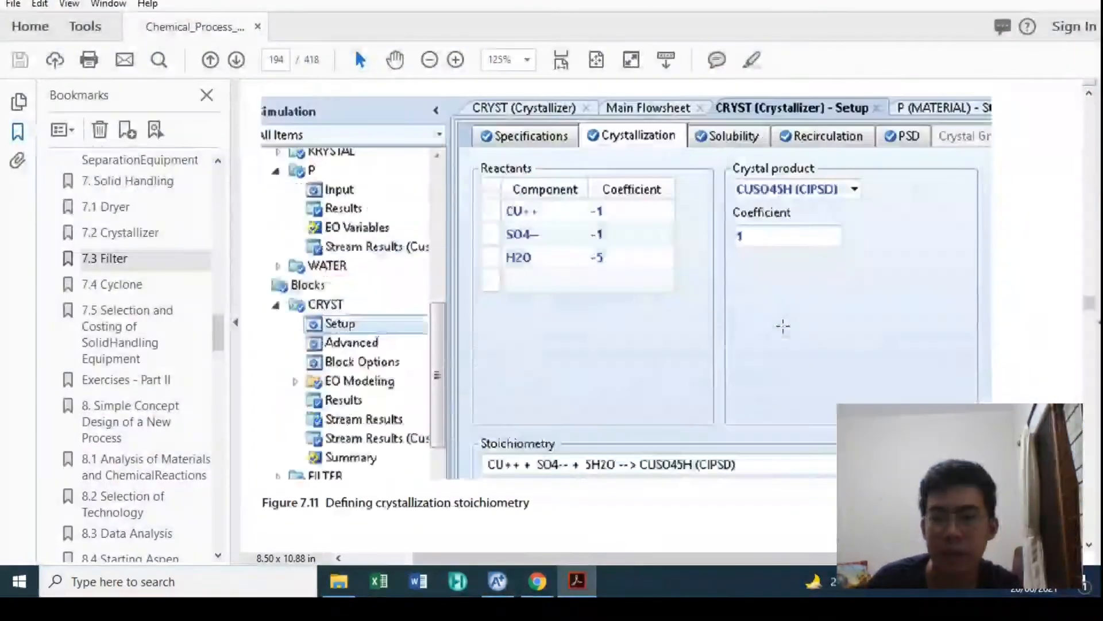
pyautogui.scroll(12, 782, 324)
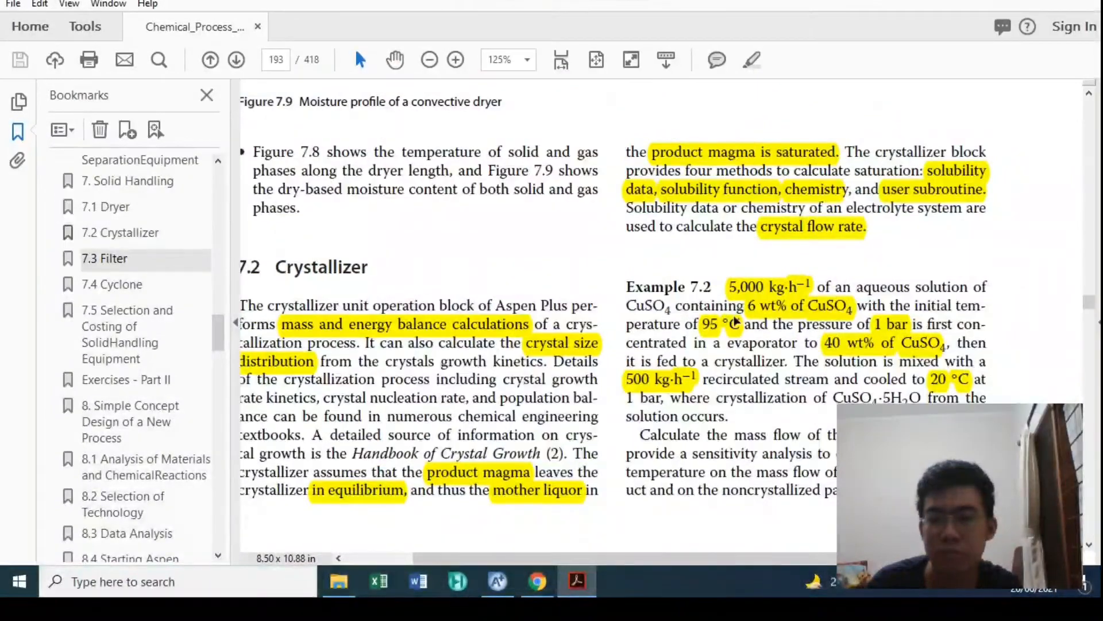
pyautogui.scroll(-3, 774, 271)
pyautogui.scroll(-2, 636, 244)
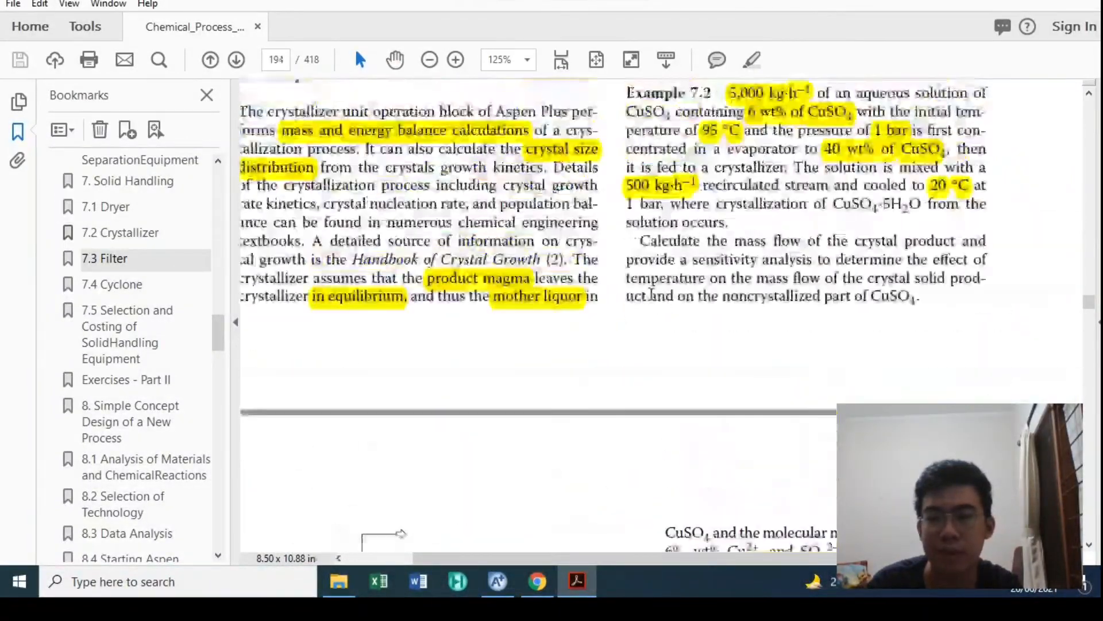
pyautogui.hotkey('alt', 'Tab')
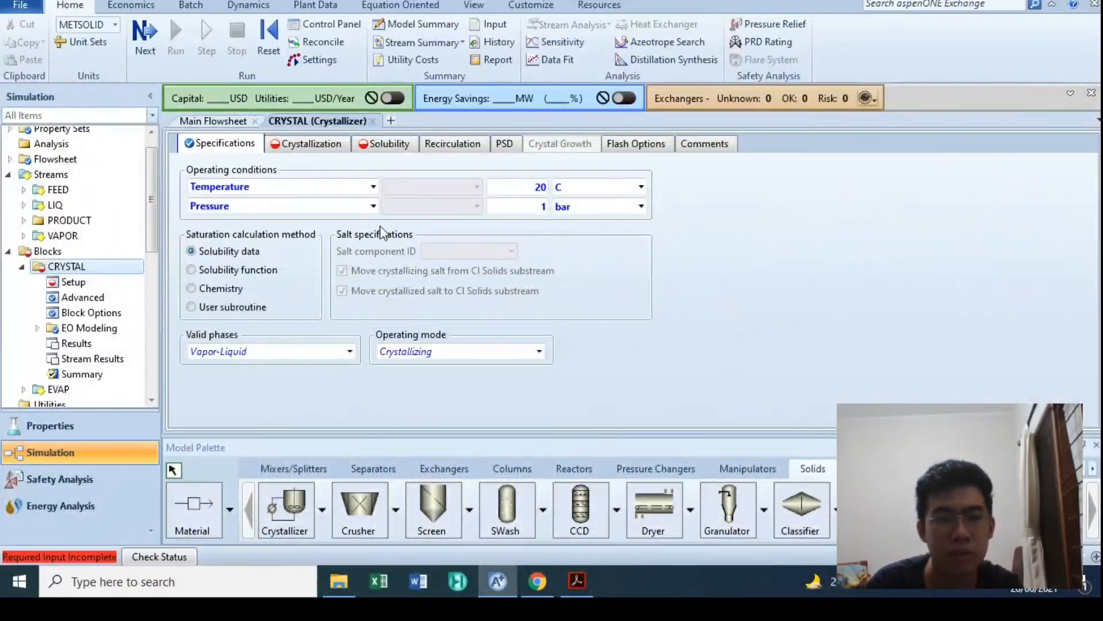
# - List CU2+, SO4-2 and H2O as the reactants in CRYSTAL's crystallization stoichiometry
pyautogui.click(335, 148)
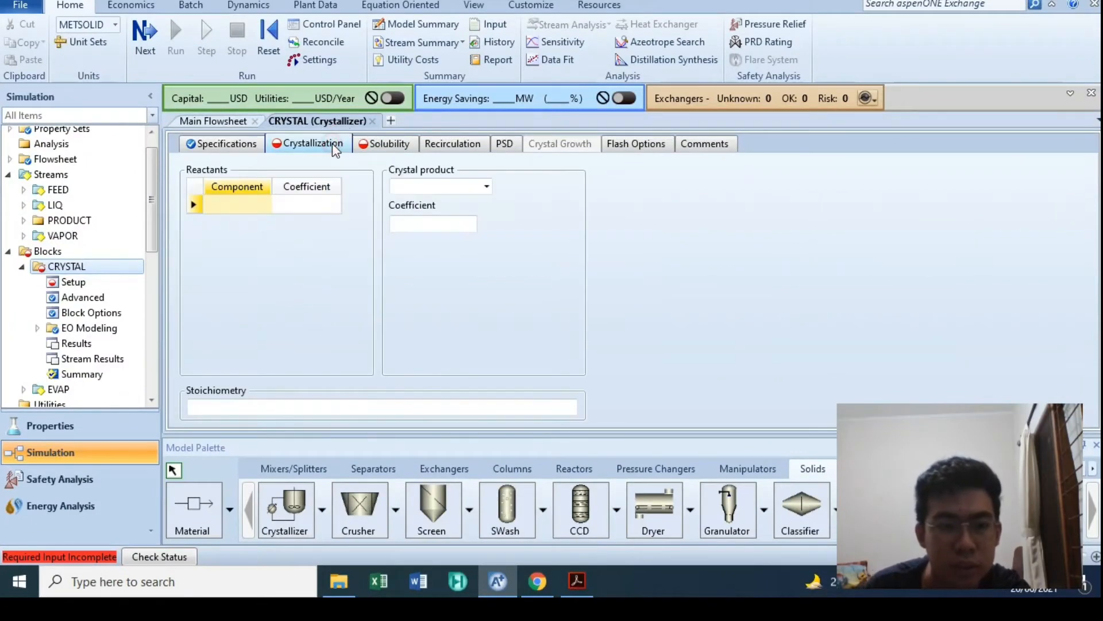
pyautogui.click(237, 204)
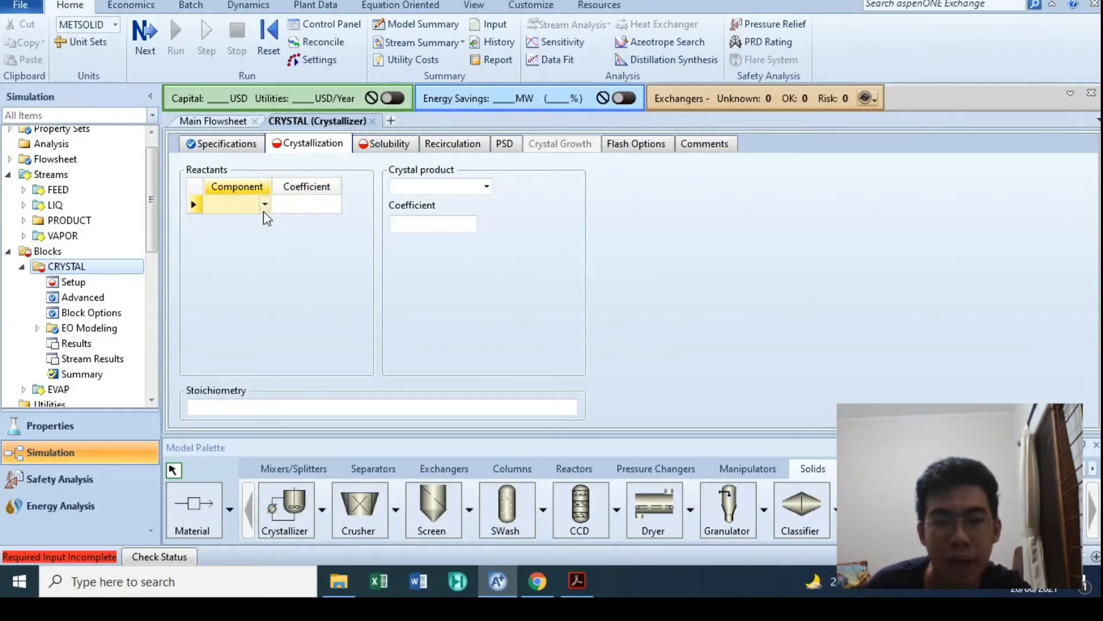
pyautogui.click(264, 204)
pyautogui.click(240, 301)
pyautogui.click(264, 223)
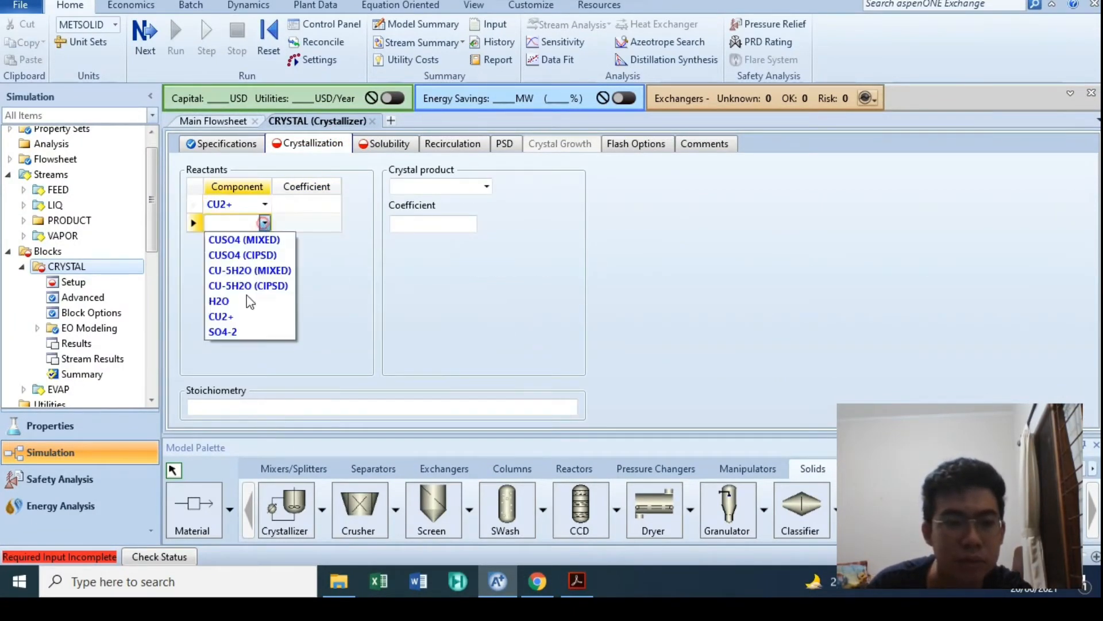
pyautogui.click(222, 331)
pyautogui.click(264, 241)
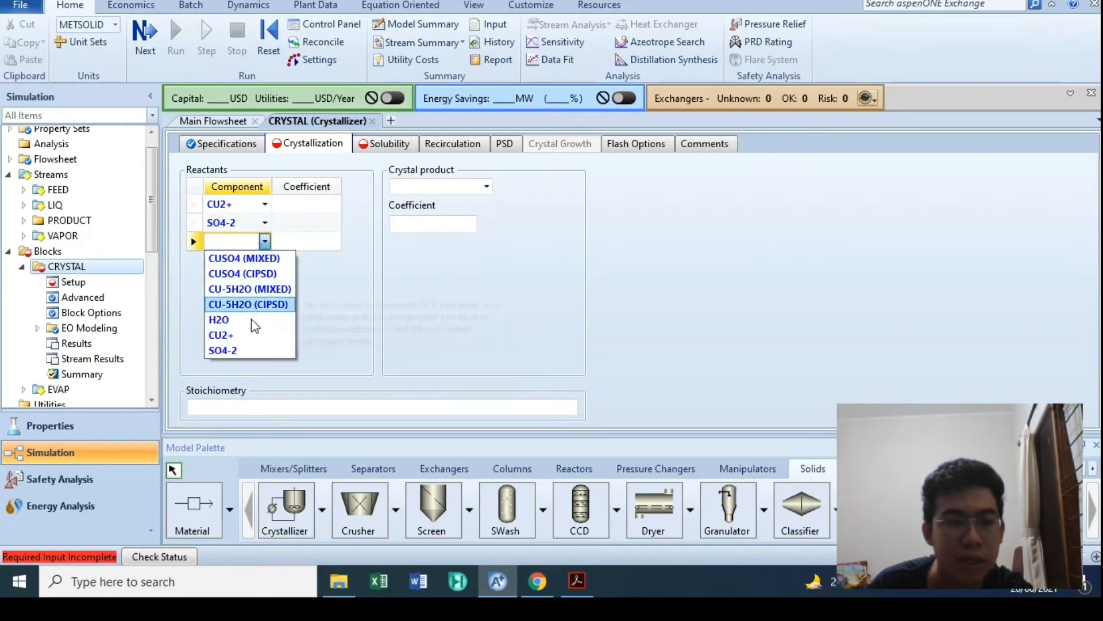
pyautogui.click(247, 319)
# - Set the reactant coefficients to -1 for CU2+, -1 for SO4-2 and -5 for H2O
pyautogui.click(310, 188)
pyautogui.click(327, 205)
pyautogui.write('-1')
pyautogui.press('Return')
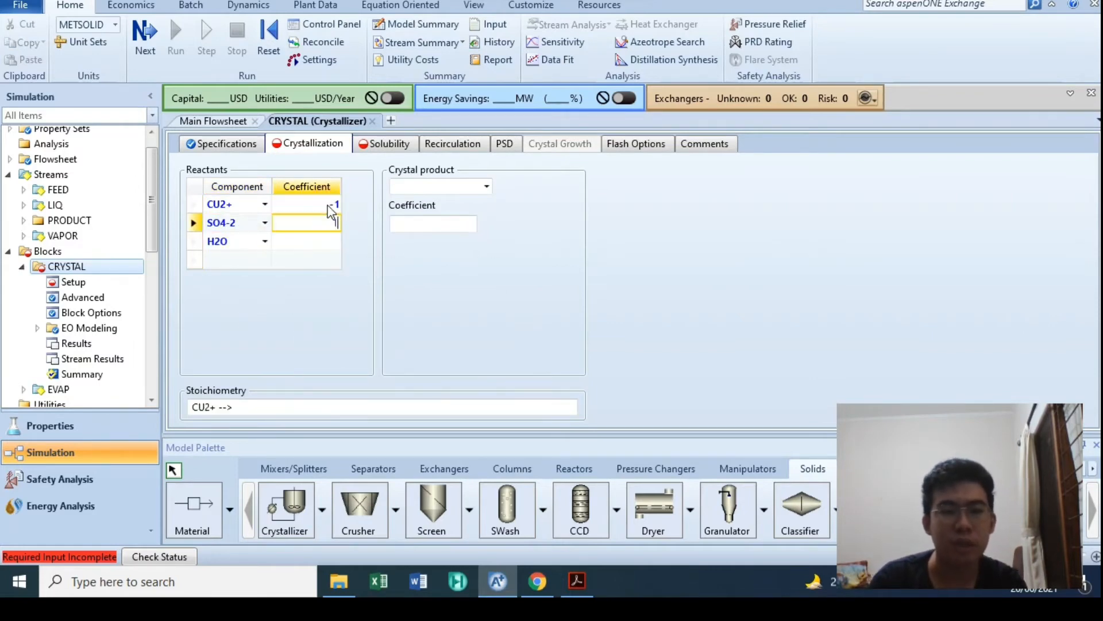
pyautogui.write('-1')
pyautogui.press('Return')
pyautogui.write('-5')
pyautogui.press('Return')
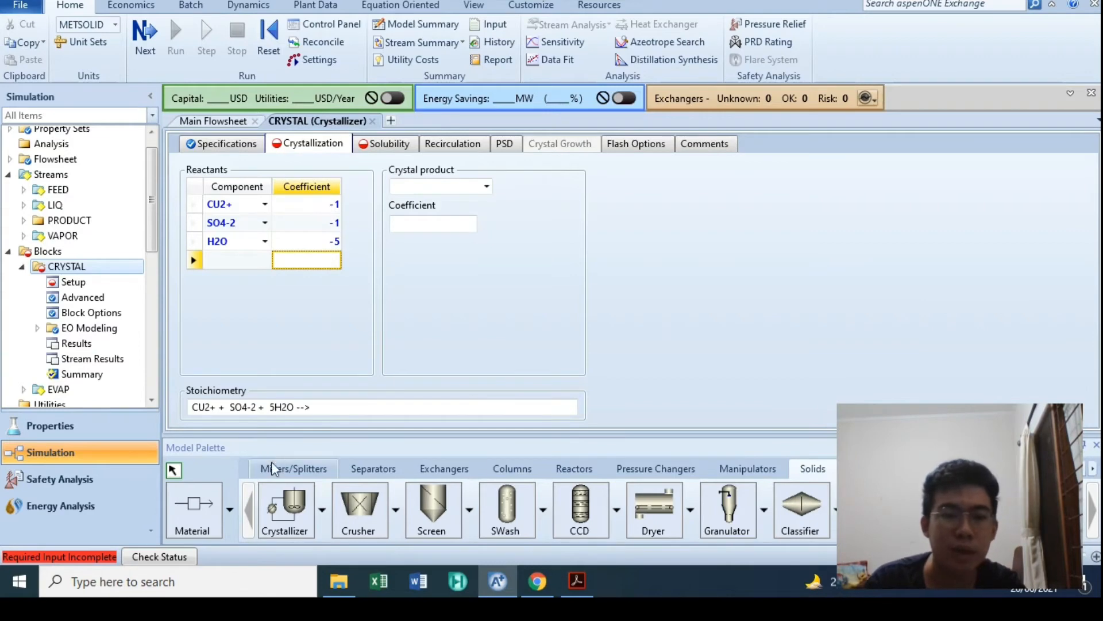
# - Choose CU-5H2O (CIPSD) as the crystal product with a coefficient of 1
pyautogui.click(487, 186)
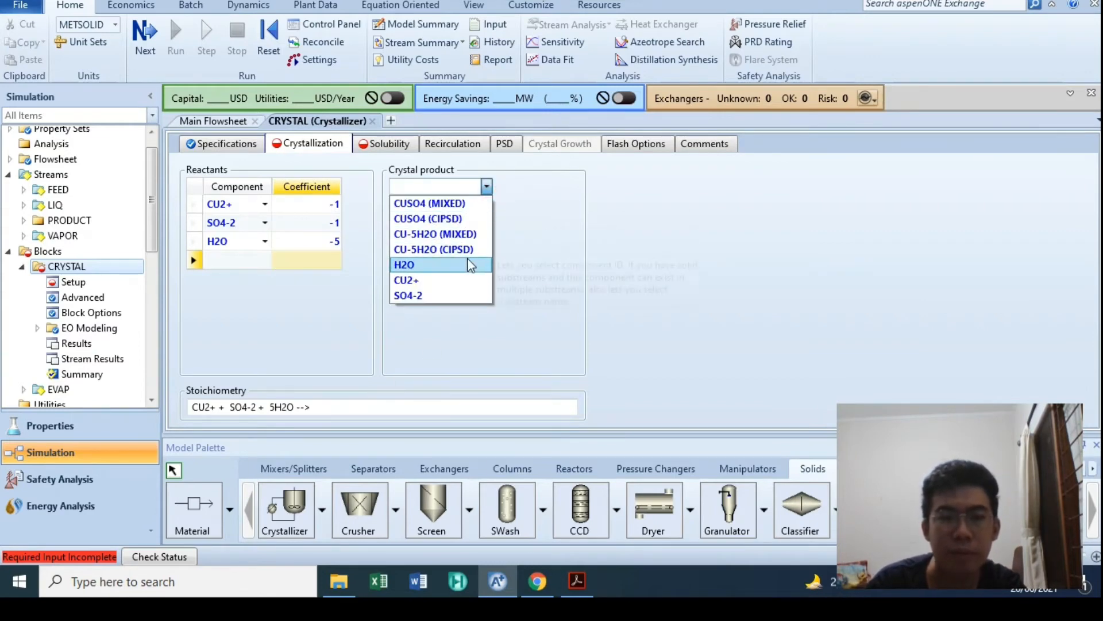
pyautogui.click(460, 253)
pyautogui.click(475, 224)
pyautogui.write('1')
pyautogui.press('Return')
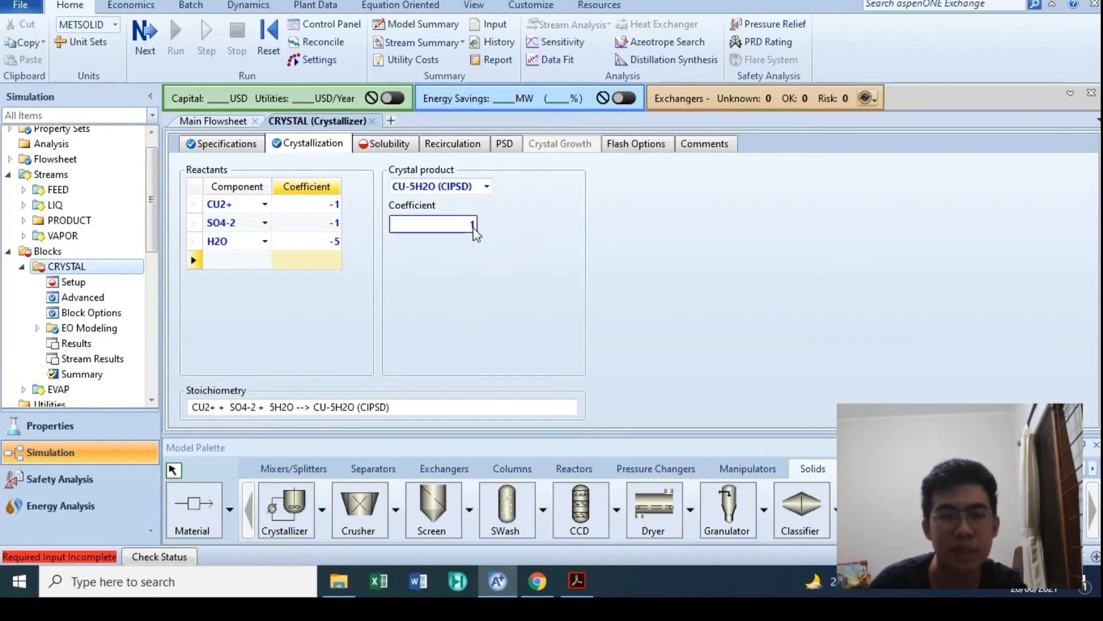
# - Base CRYSTAL's solubility data on solvent, with H2O as the solvent component
pyautogui.click(396, 144)
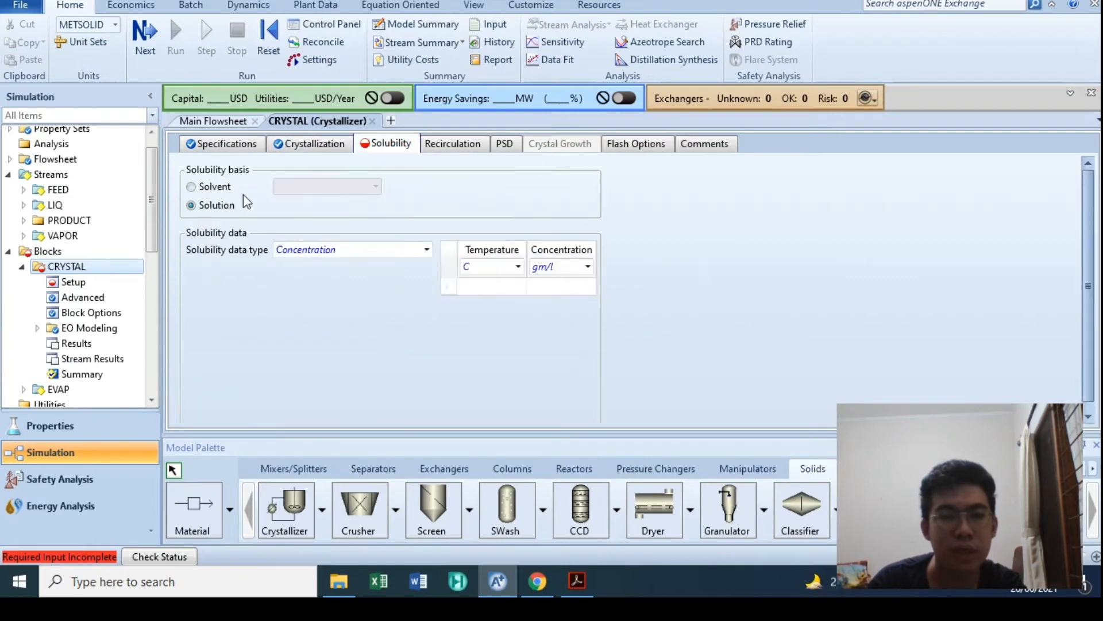
pyautogui.click(226, 186)
pyautogui.click(376, 186)
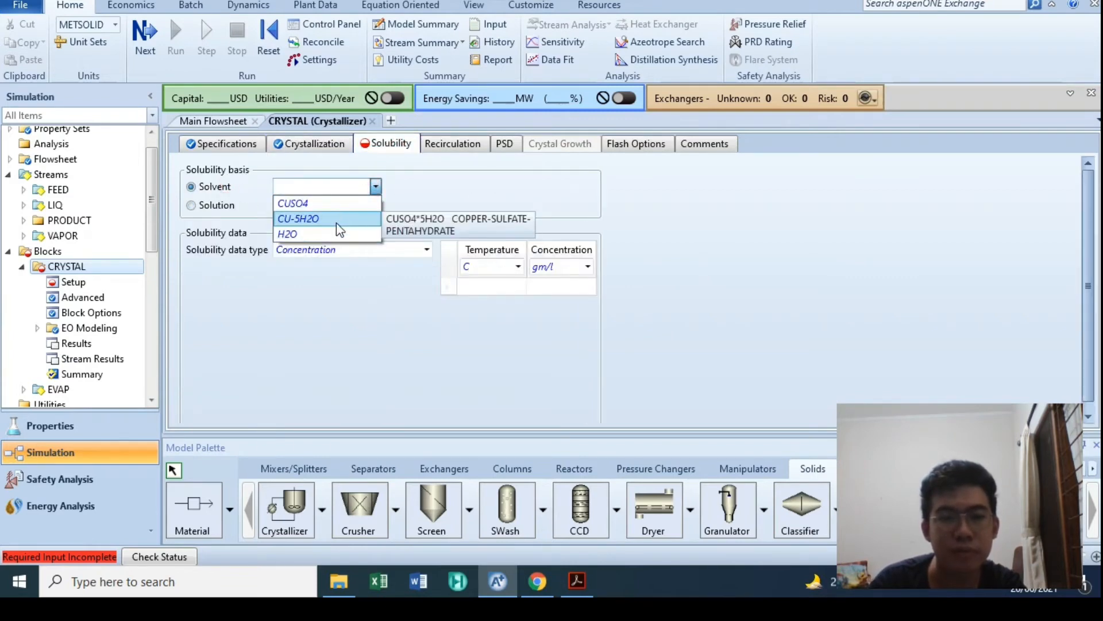
pyautogui.click(335, 230)
pyautogui.click(617, 207)
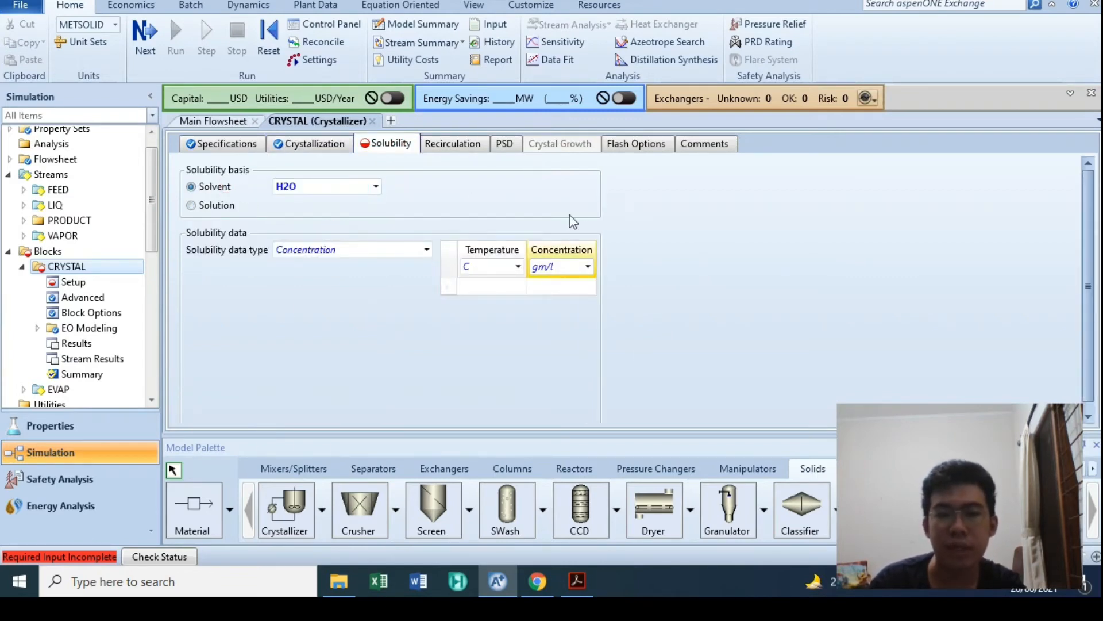
# - Fill CRYSTAL's solubility table with the temperatures and concentrations from the textbook PDF's Table 7.3, 143 gm/l at 0 C through 754 gm/l at 100 C
pyautogui.click(577, 581)
pyautogui.scroll(-8, 801, 184)
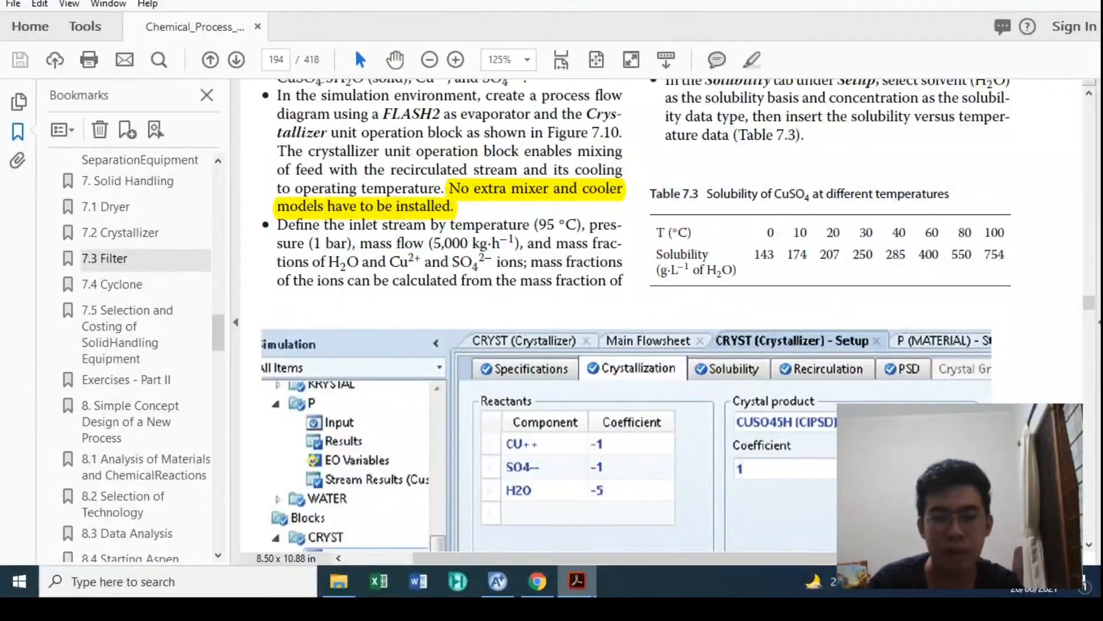
pyautogui.hotkey('alt', 'Tab')
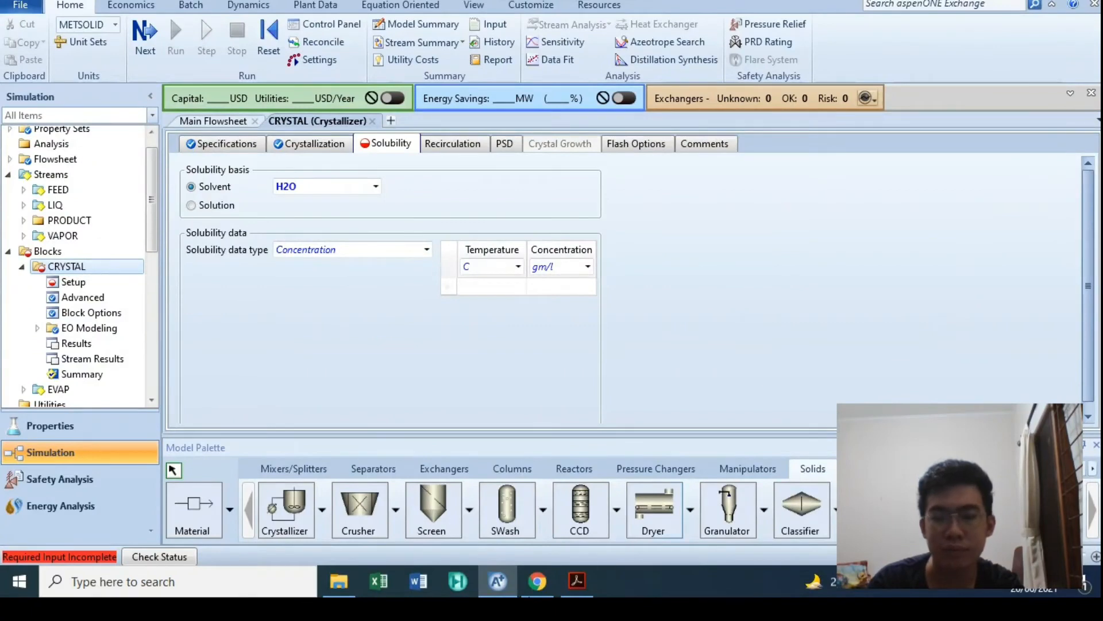
pyautogui.hotkey('ctrl', 'v')
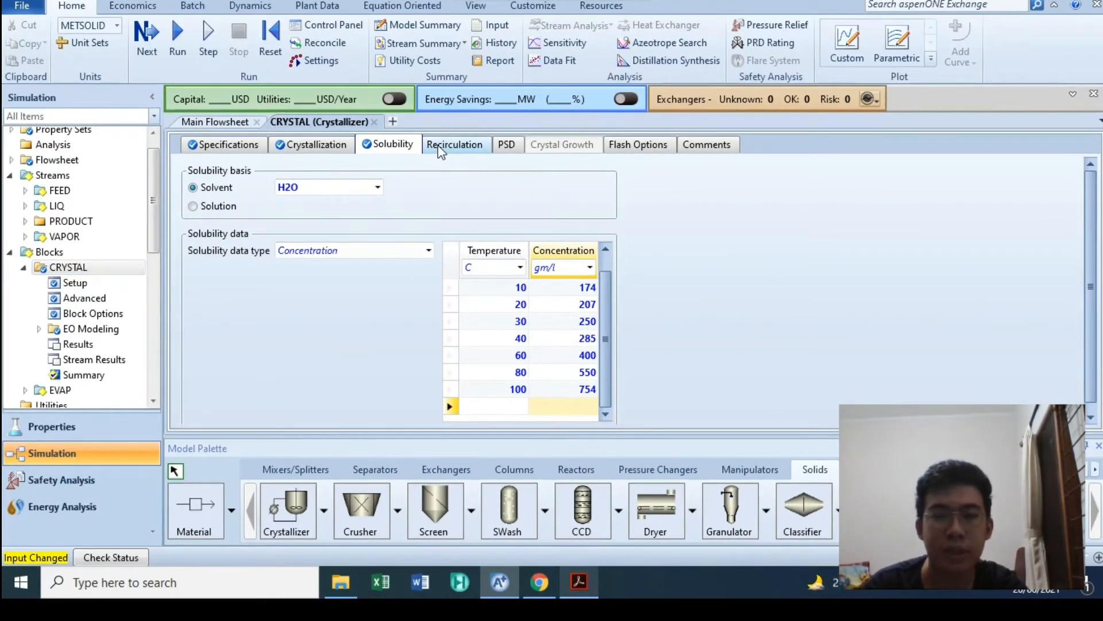
# - Specify CRYSTAL's recirculation by a mass flow rate of 500 kg/hr
pyautogui.click(440, 148)
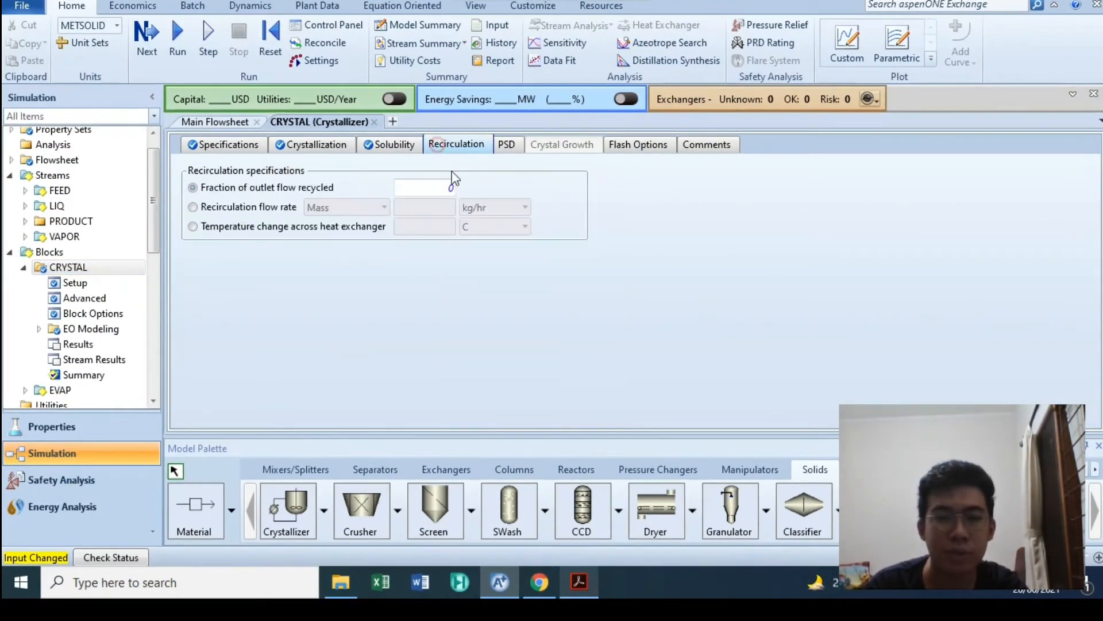
pyautogui.click(200, 208)
pyautogui.click(450, 208)
pyautogui.write('5')
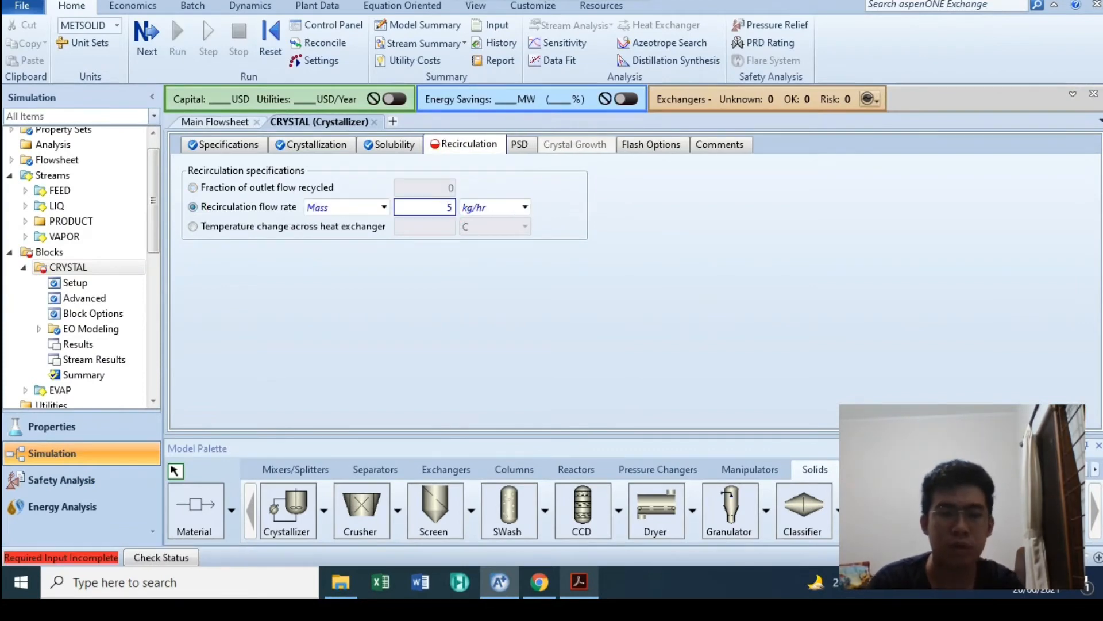
pyautogui.write('00')
# - Check the recirculated stream flow in Example 7.2 of the textbook PDF, and return to Aspen Plus
pyautogui.click(581, 581)
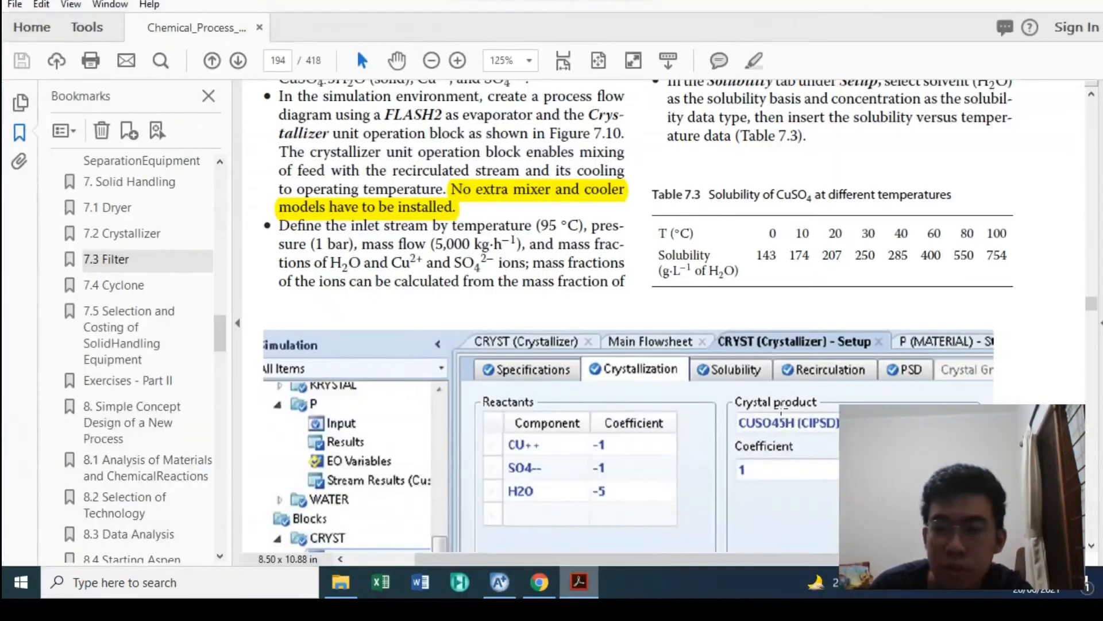
pyautogui.scroll(5, 778, 320)
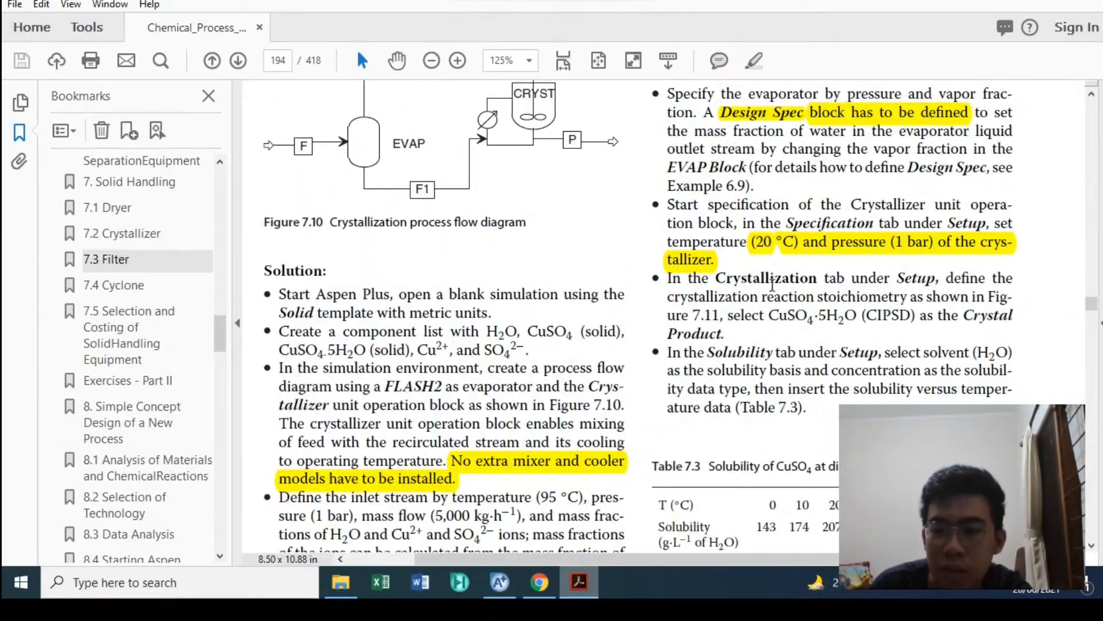
pyautogui.scroll(-10, 800, 310)
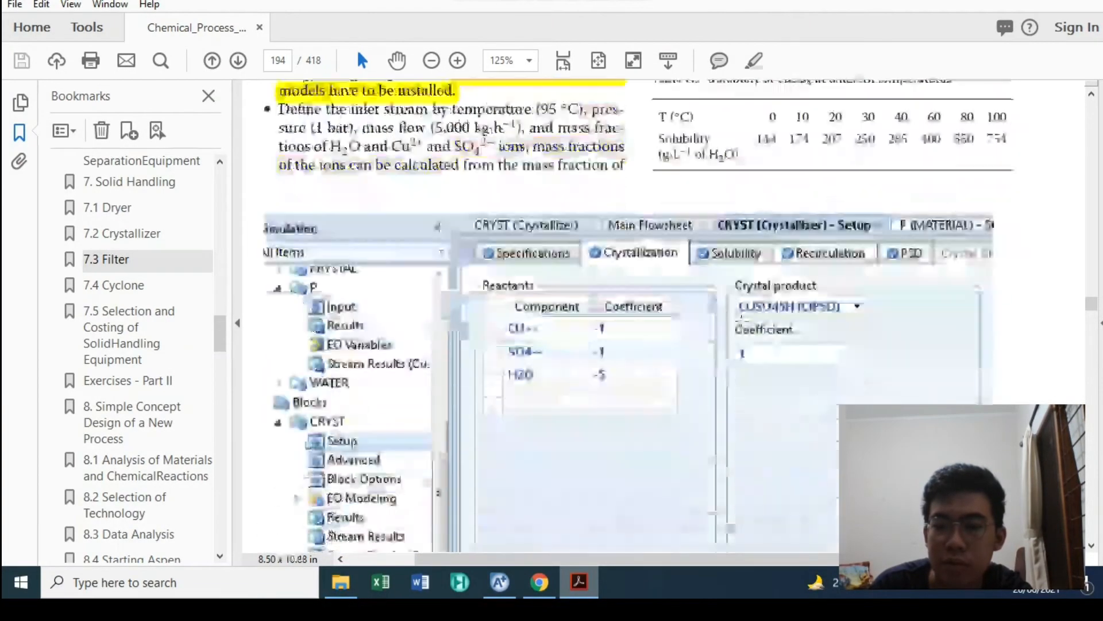
pyautogui.scroll(15, 727, 322)
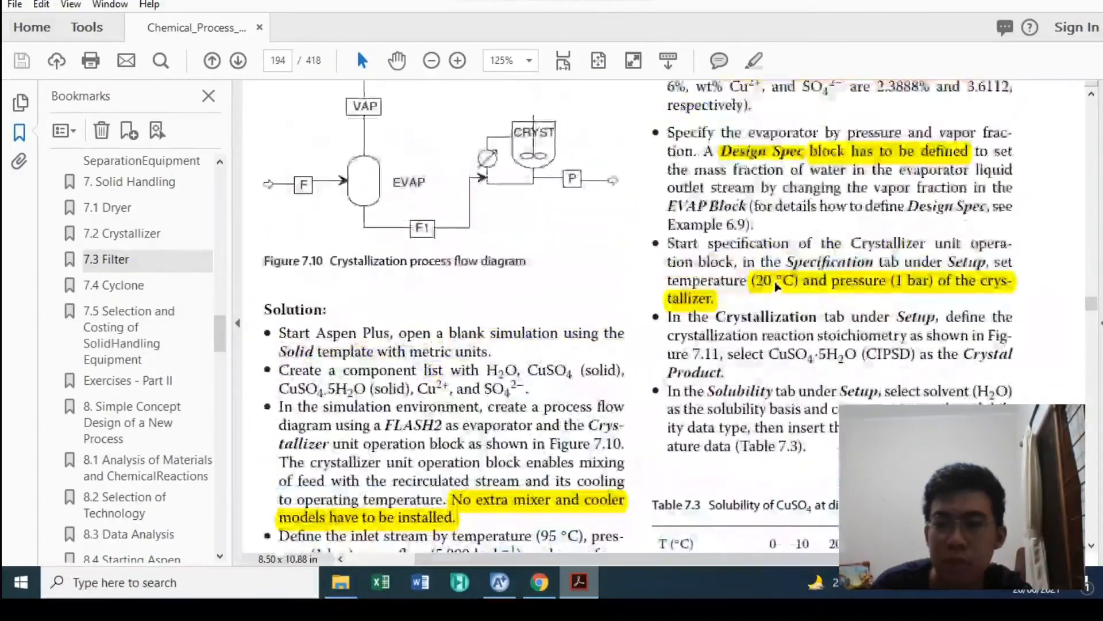
pyautogui.scroll(1, 747, 270)
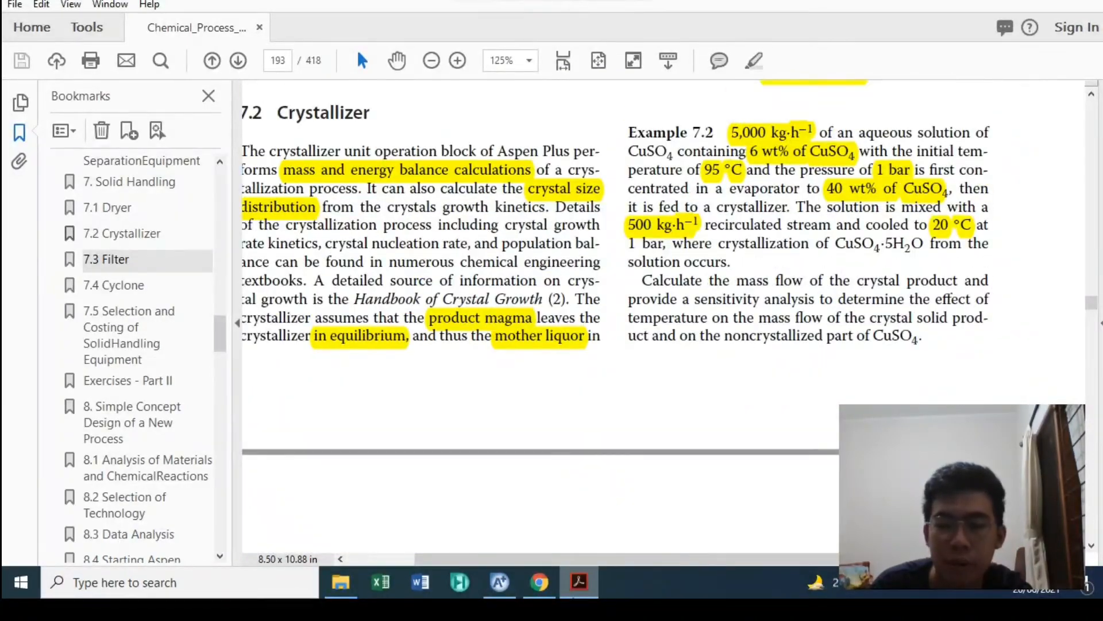
pyautogui.click(499, 582)
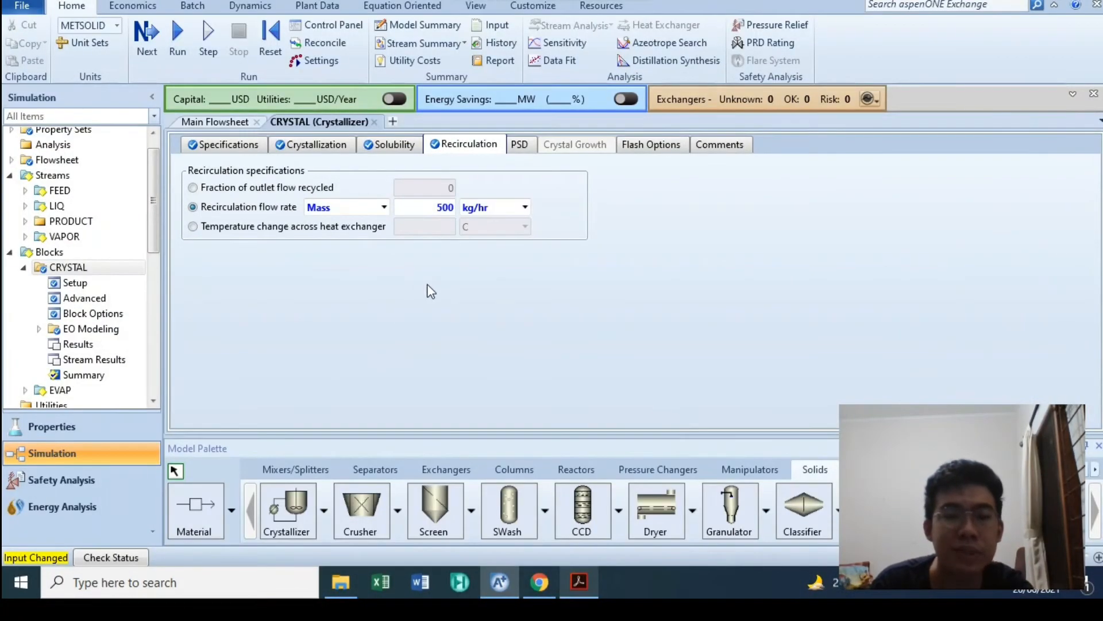
# - Run the simulation and open the warning details for the CRYSTAL block from the run status
pyautogui.click(184, 49)
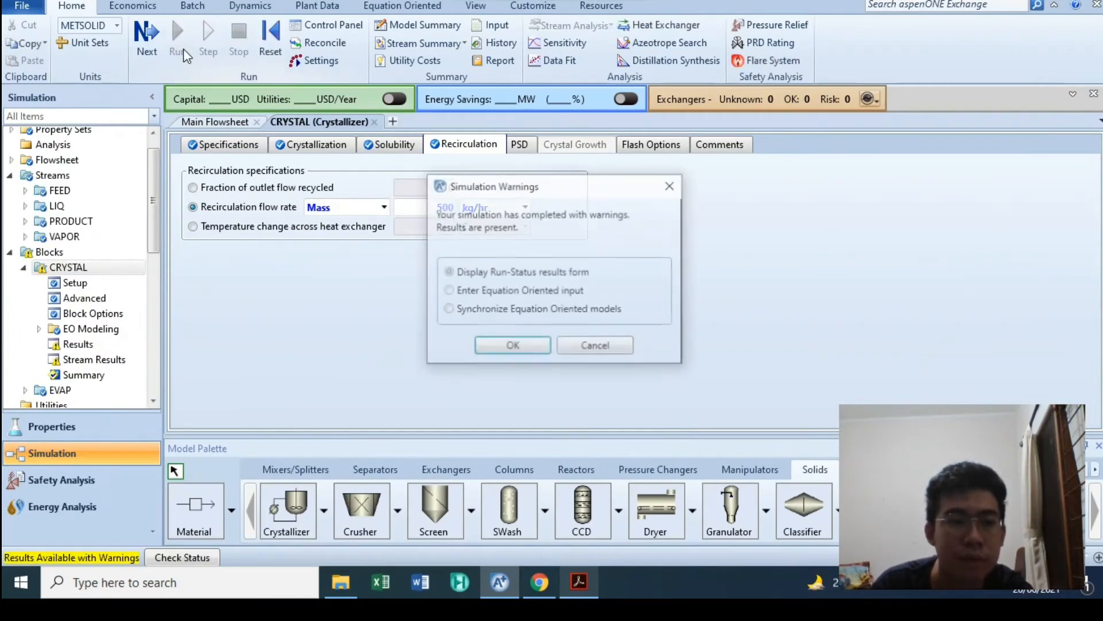
pyautogui.click(491, 344)
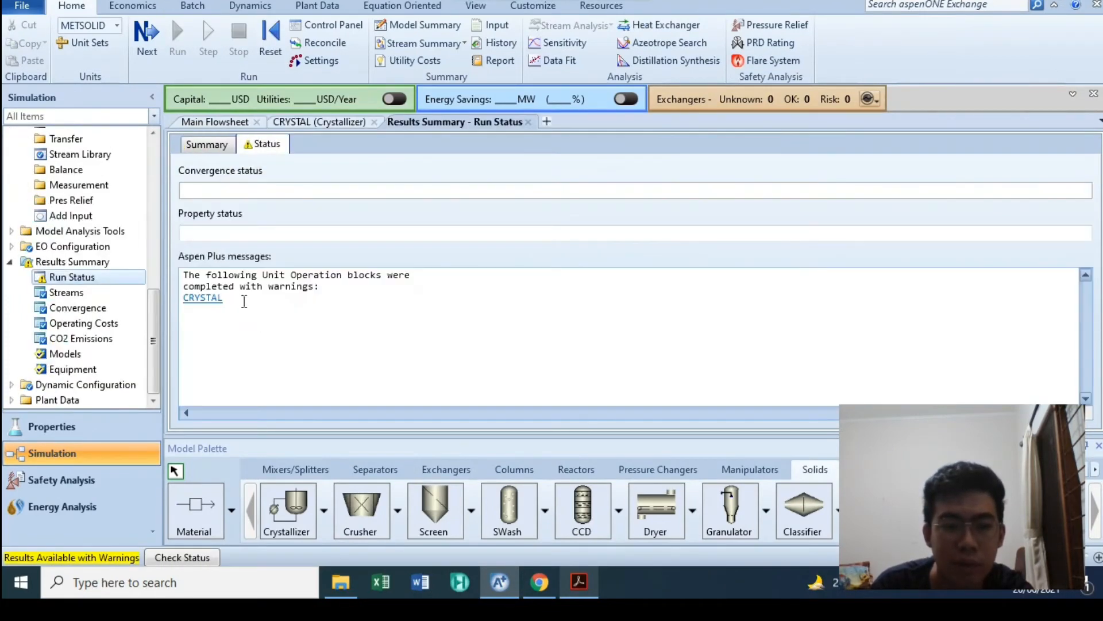
pyautogui.click(221, 299)
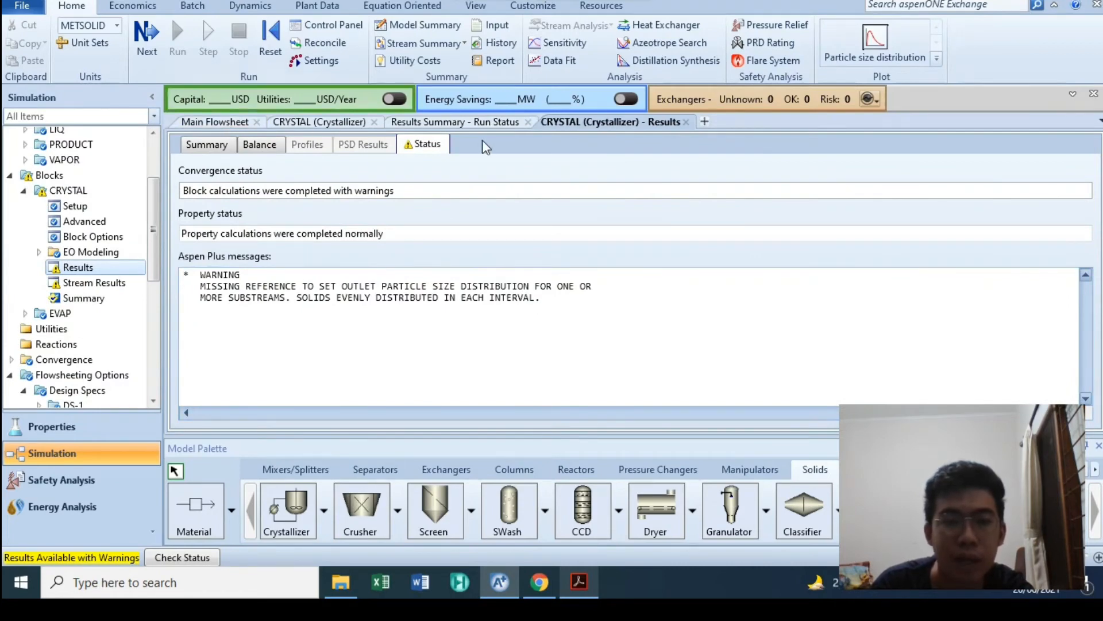
# - Review CRYSTAL's PSD calculation options against its status warning, and view the block's results summary
pyautogui.click(304, 124)
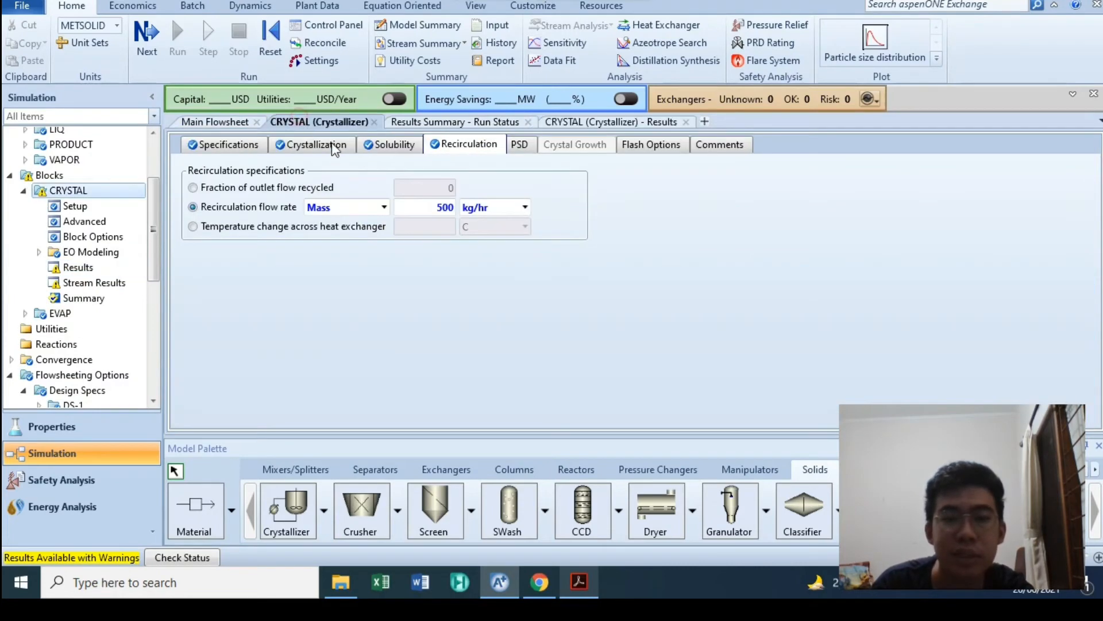
pyautogui.click(524, 150)
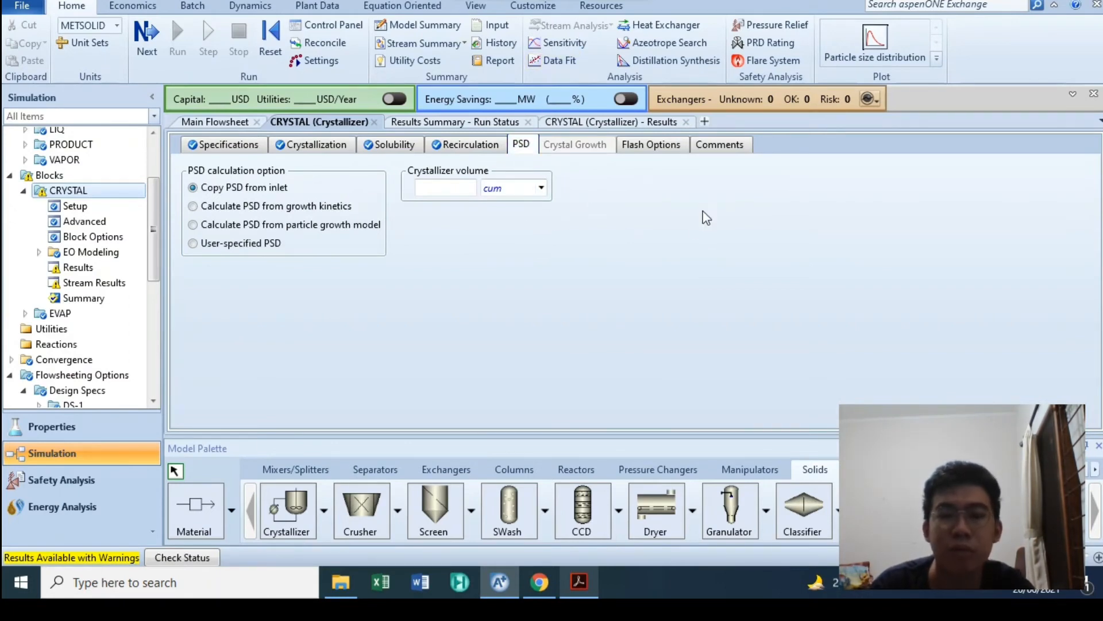
pyautogui.click(626, 122)
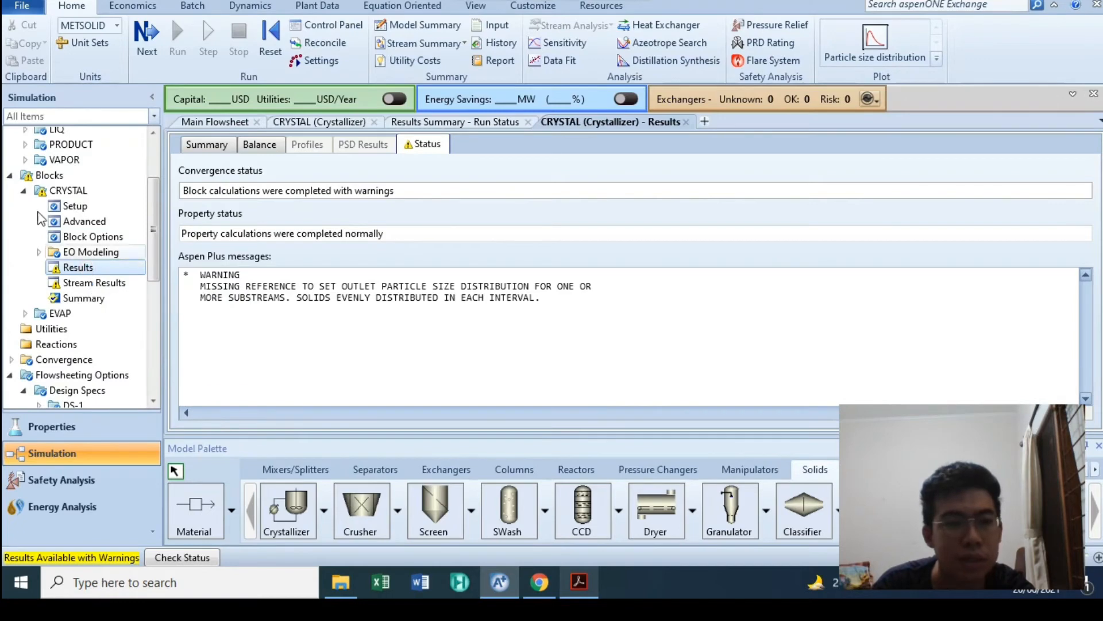
pyautogui.click(688, 123)
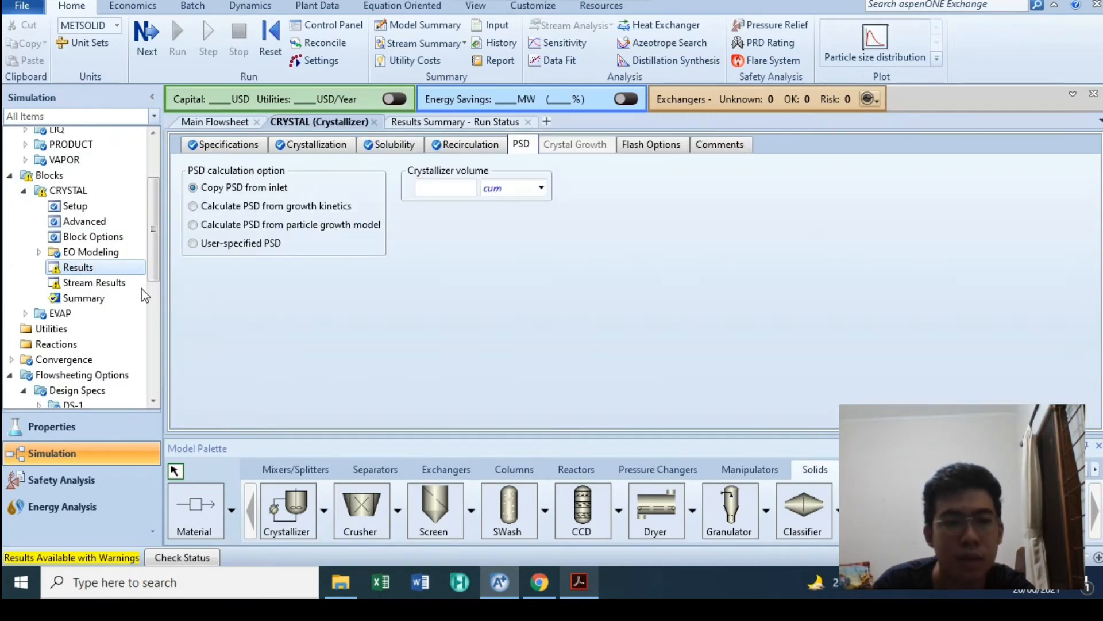
pyautogui.click(111, 270)
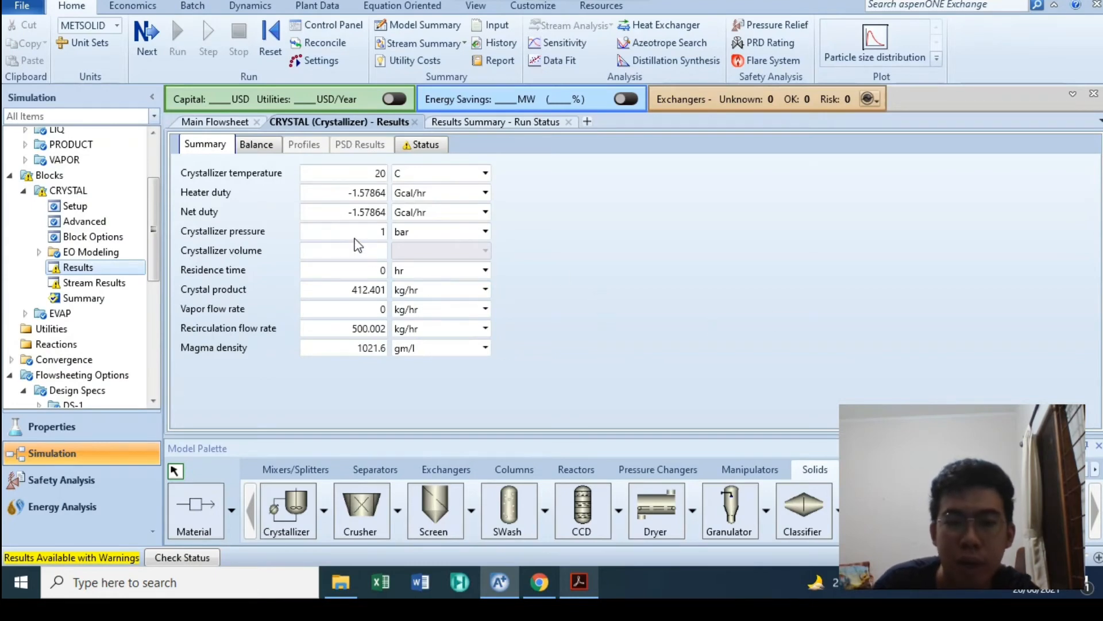
# - Examine the CIPSD substream's mass flow in the PRODUCT stream results, and close those results
pyautogui.click(199, 122)
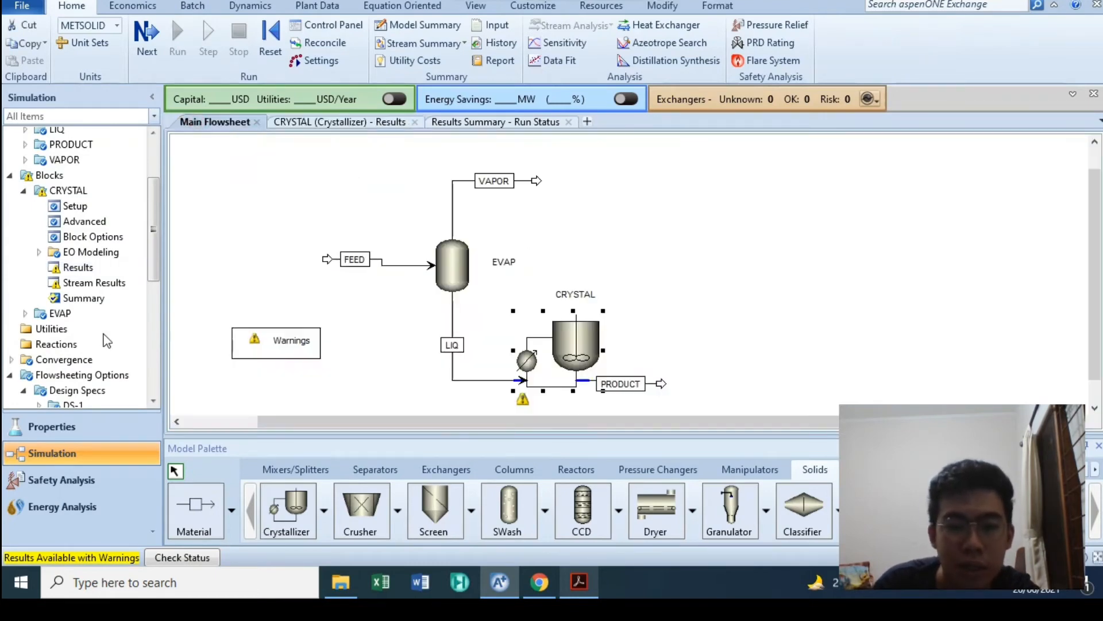
pyautogui.scroll(2, 30, 261)
pyautogui.click(26, 242)
pyautogui.doubleClick(74, 273)
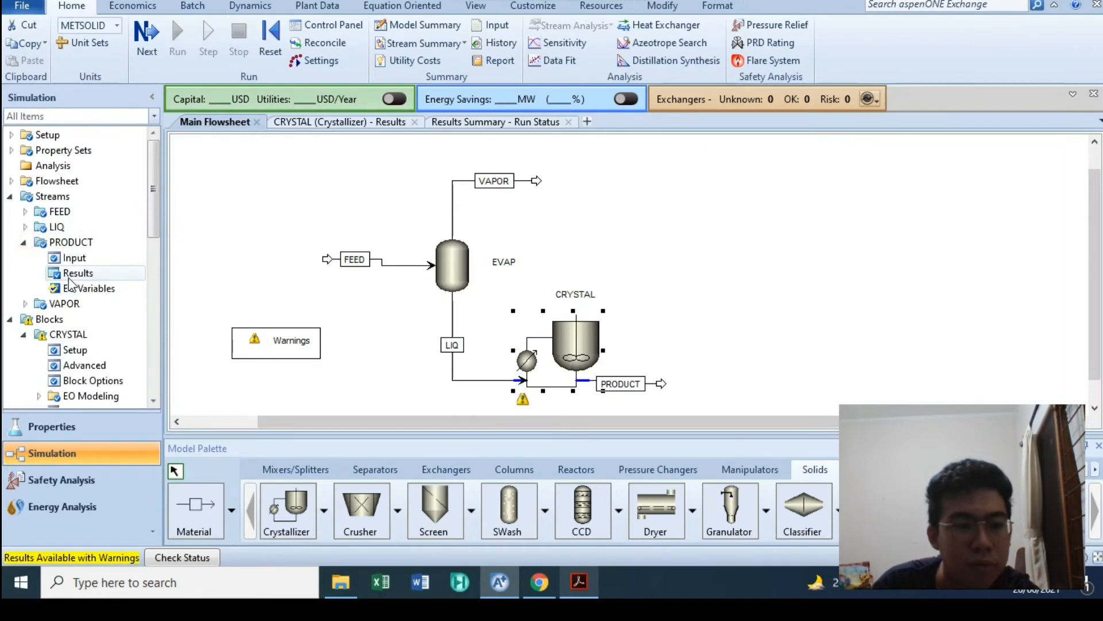
pyautogui.scroll(-7, 399, 282)
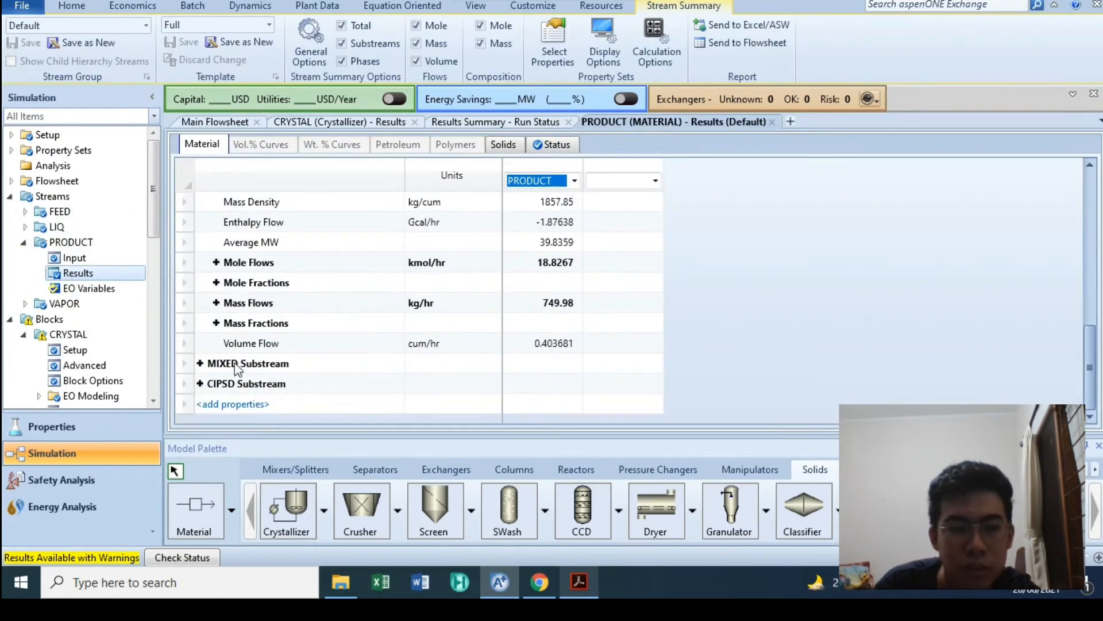
pyautogui.click(200, 384)
pyautogui.scroll(-7, 374, 308)
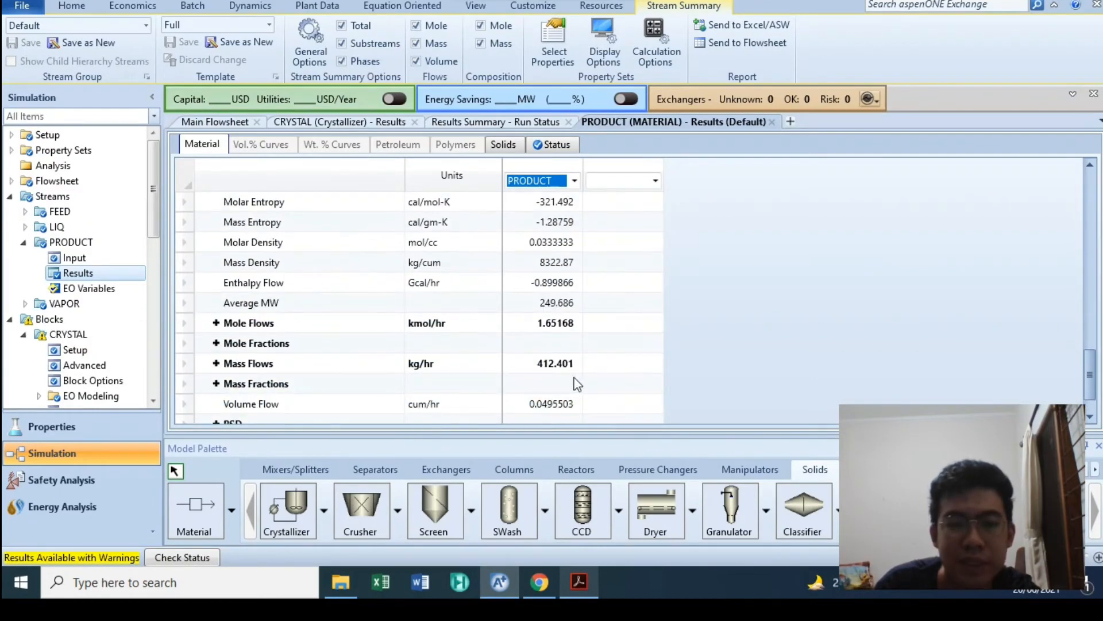
pyautogui.click(560, 364)
pyautogui.scroll(3, 540, 312)
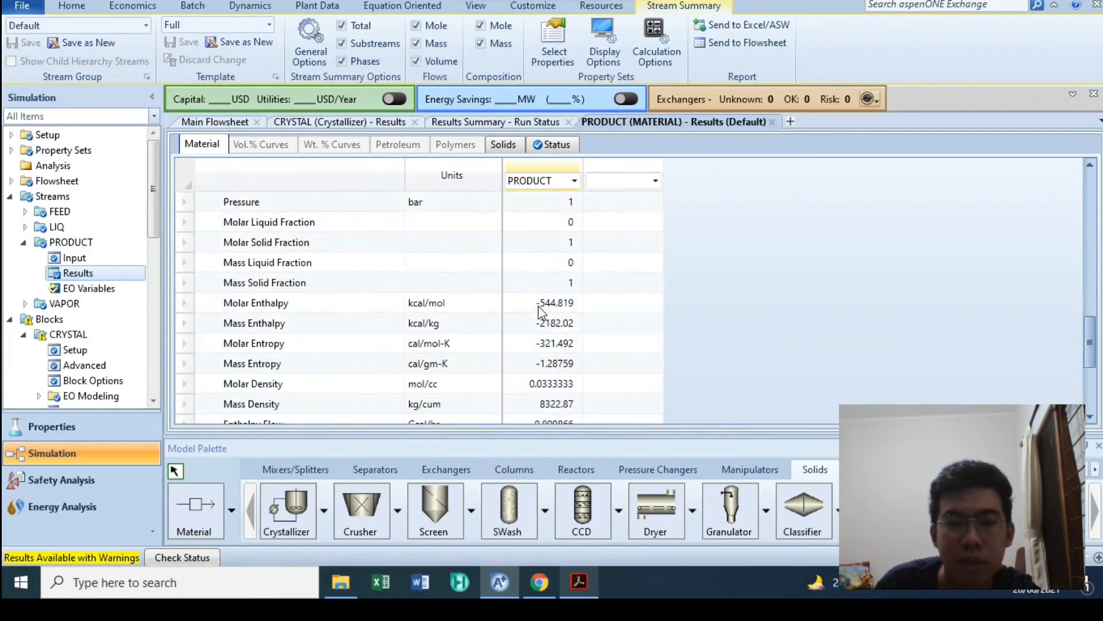
pyautogui.scroll(3, 459, 304)
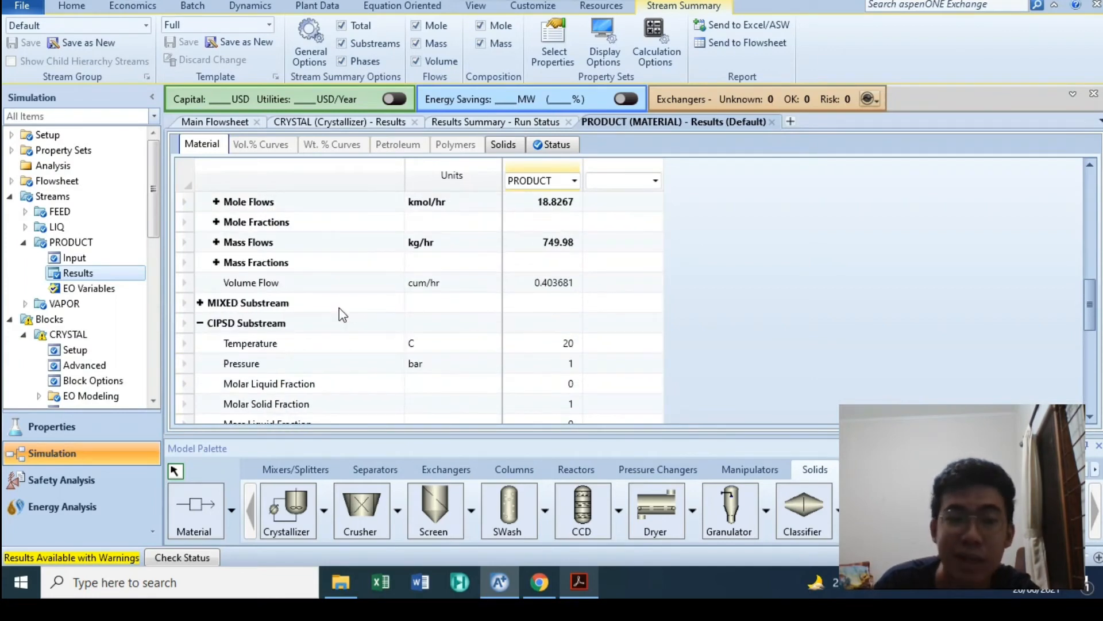
pyautogui.click(200, 323)
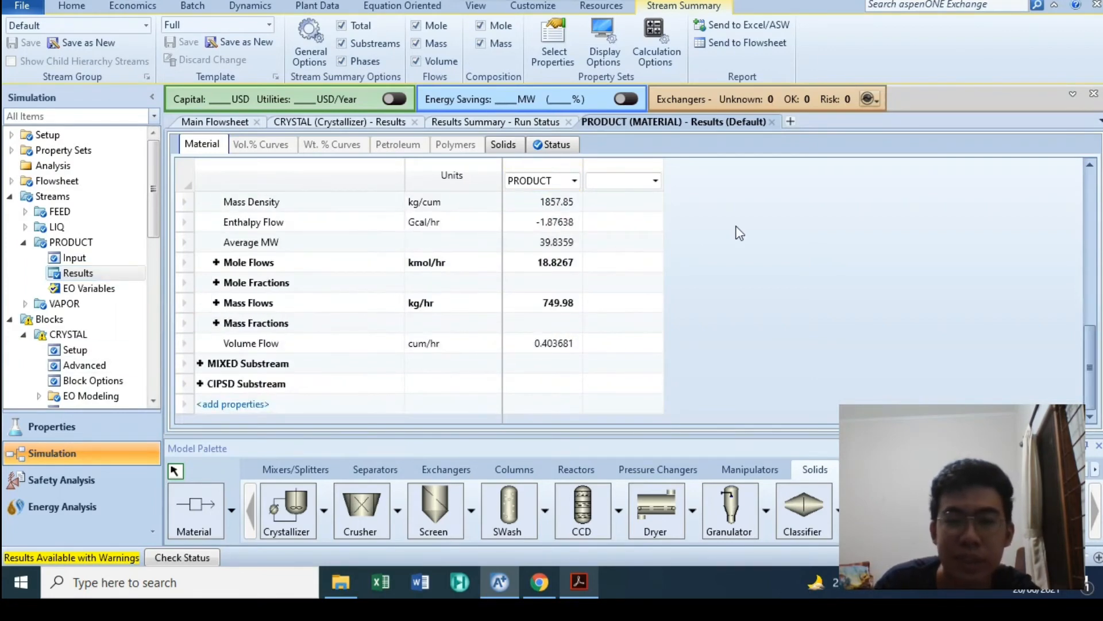
pyautogui.click(773, 123)
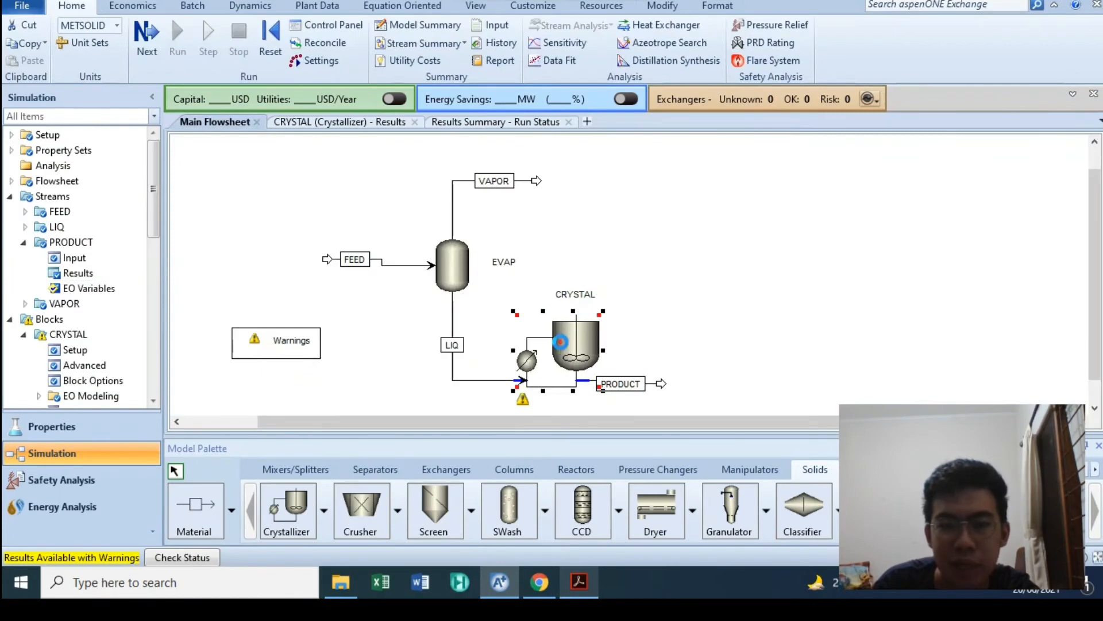
# - Change CRYSTAL's crystal product to CU-5H2O (MIXED)
pyautogui.doubleClick(560, 342)
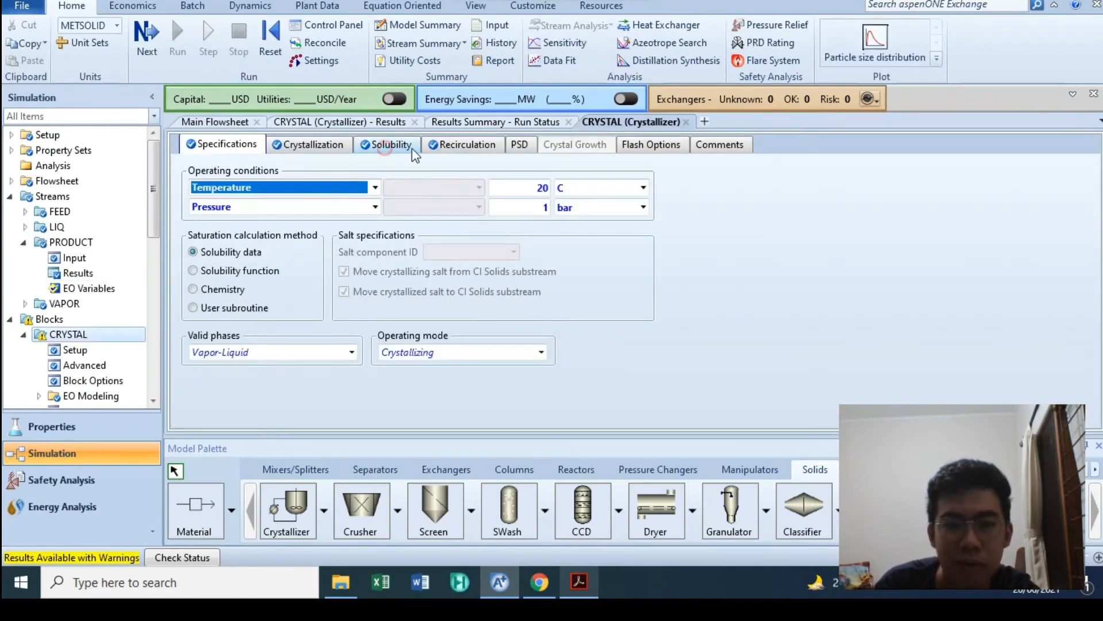
pyautogui.click(382, 146)
pyautogui.click(460, 147)
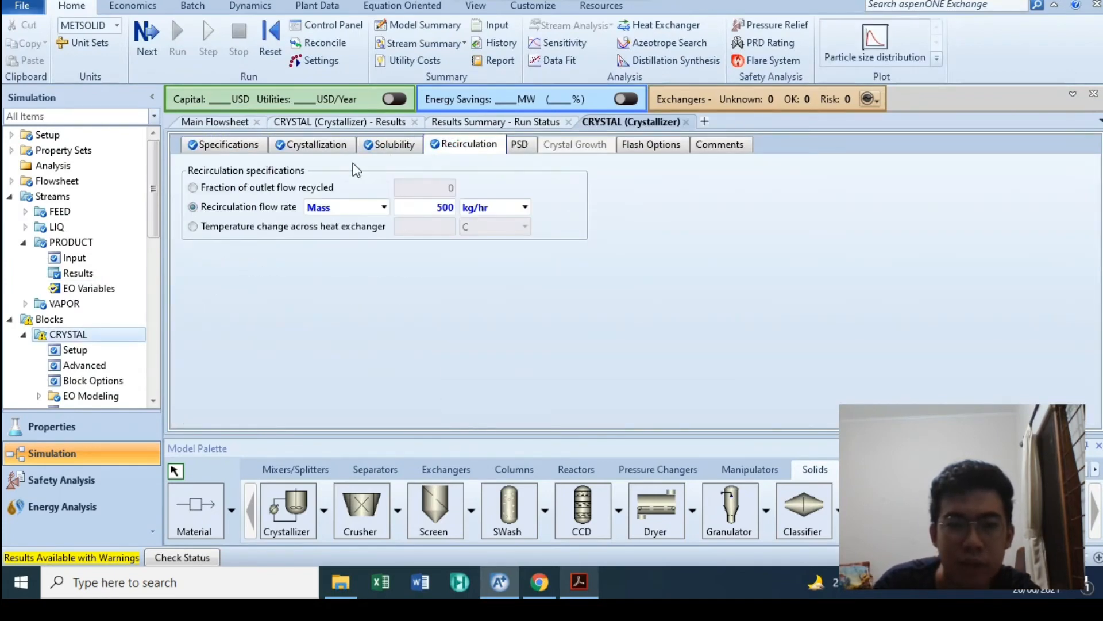
pyautogui.click(312, 147)
pyautogui.click(488, 188)
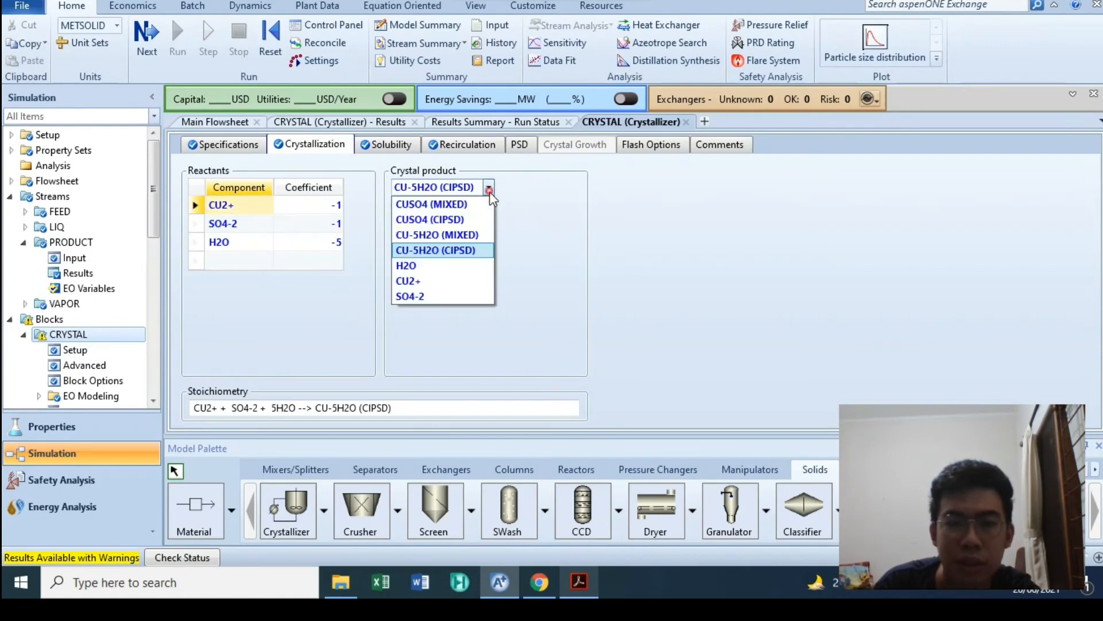
pyautogui.click(480, 237)
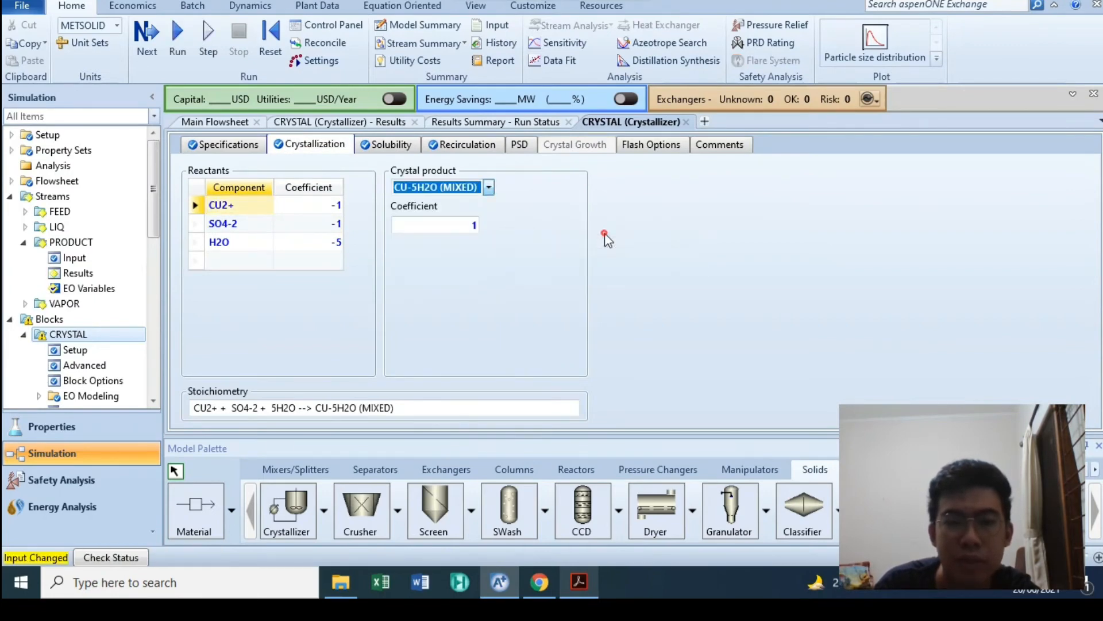
# - Rerun the simulation and check the crystal product flow in CRYSTAL's results summary
pyautogui.click(171, 50)
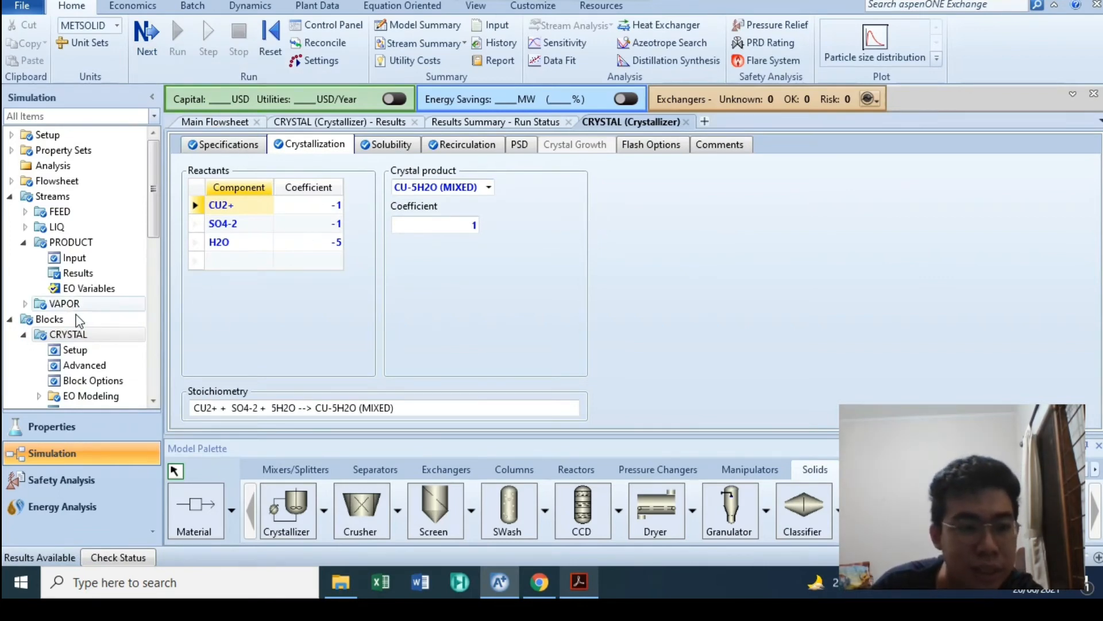
pyautogui.scroll(-2, 91, 339)
pyautogui.click(90, 337)
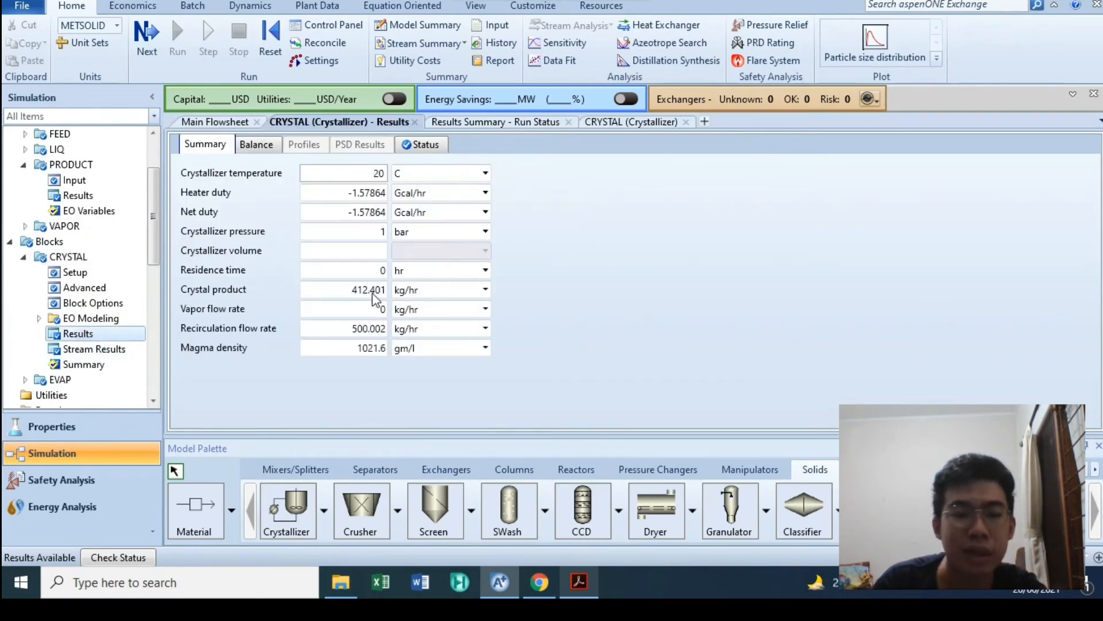
# - Examine the CIPSD substream in the PRODUCT stream results of the rerun simulation
pyautogui.scroll(2, 34, 263)
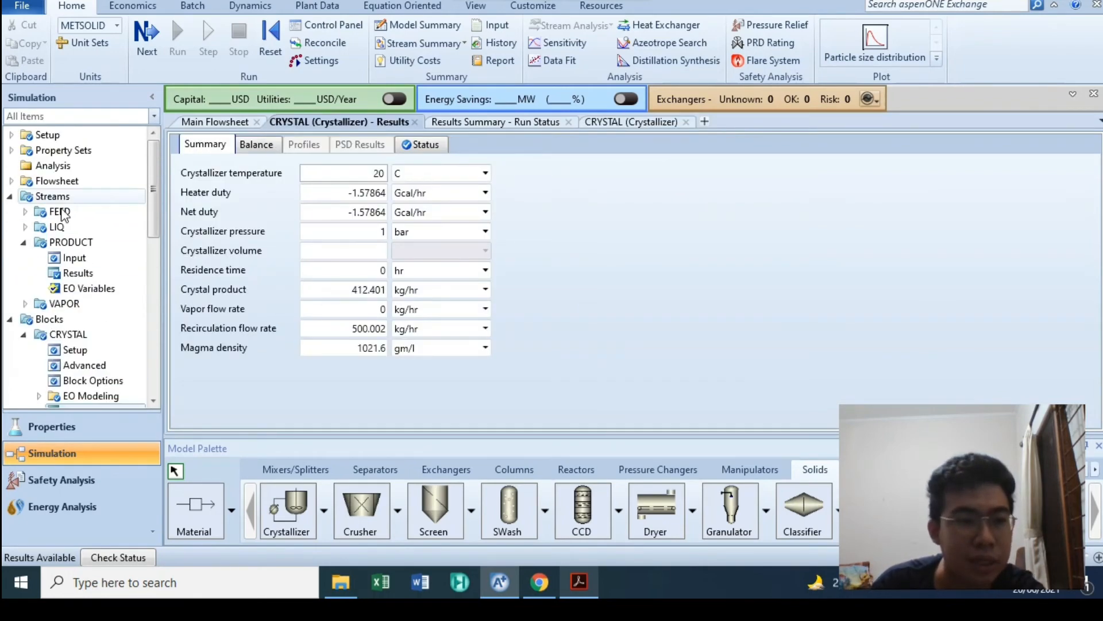
pyautogui.click(80, 278)
pyautogui.scroll(-8, 412, 299)
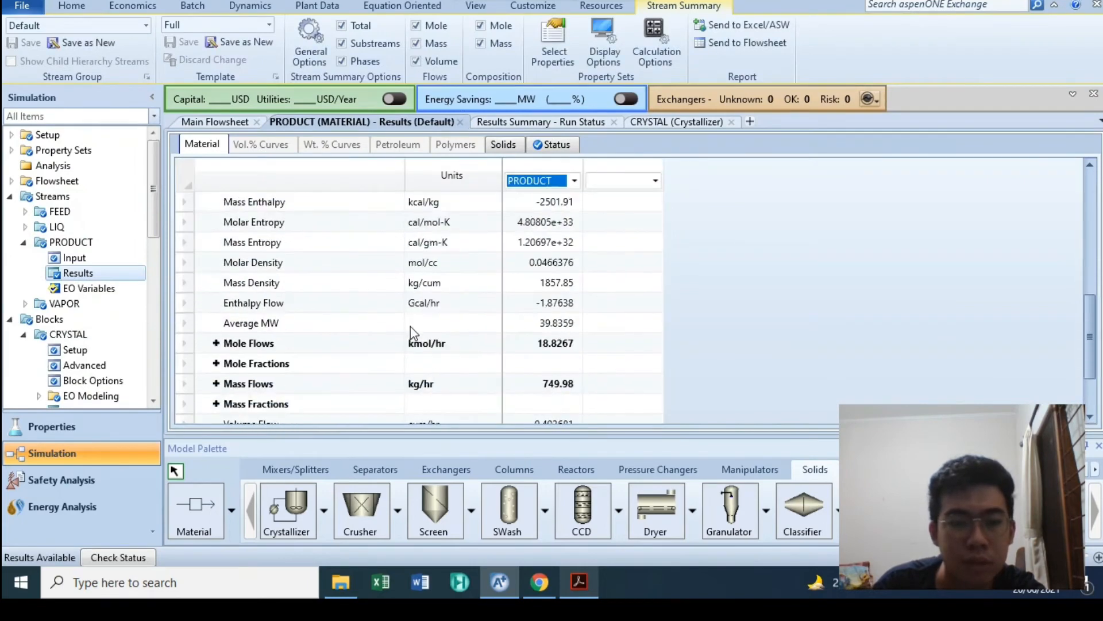
pyautogui.click(205, 384)
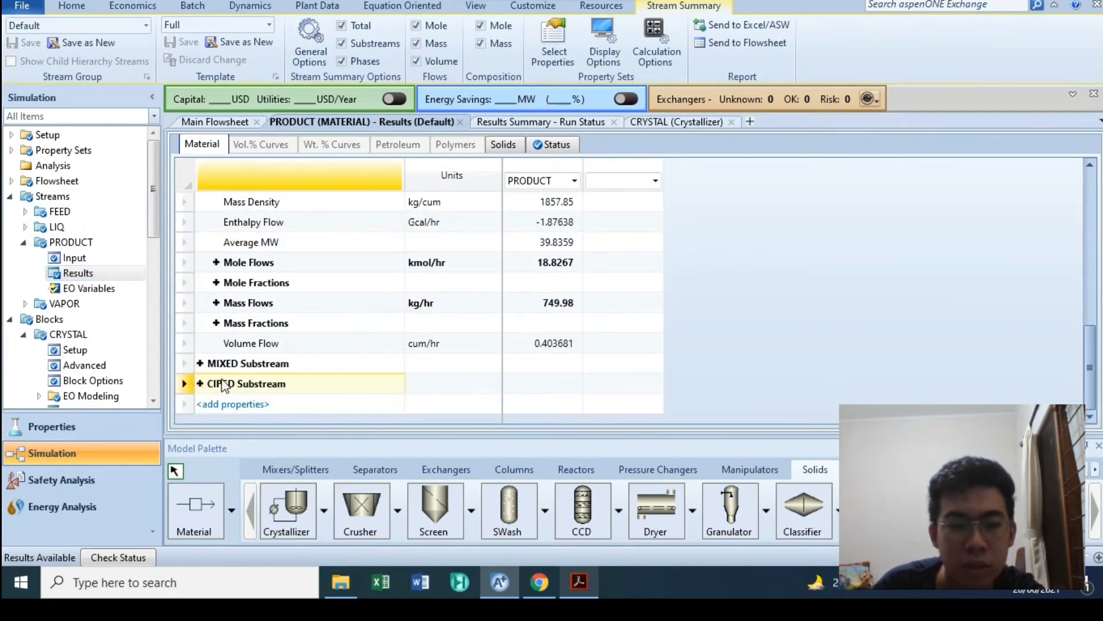
pyautogui.click(202, 384)
pyautogui.scroll(-10, 318, 334)
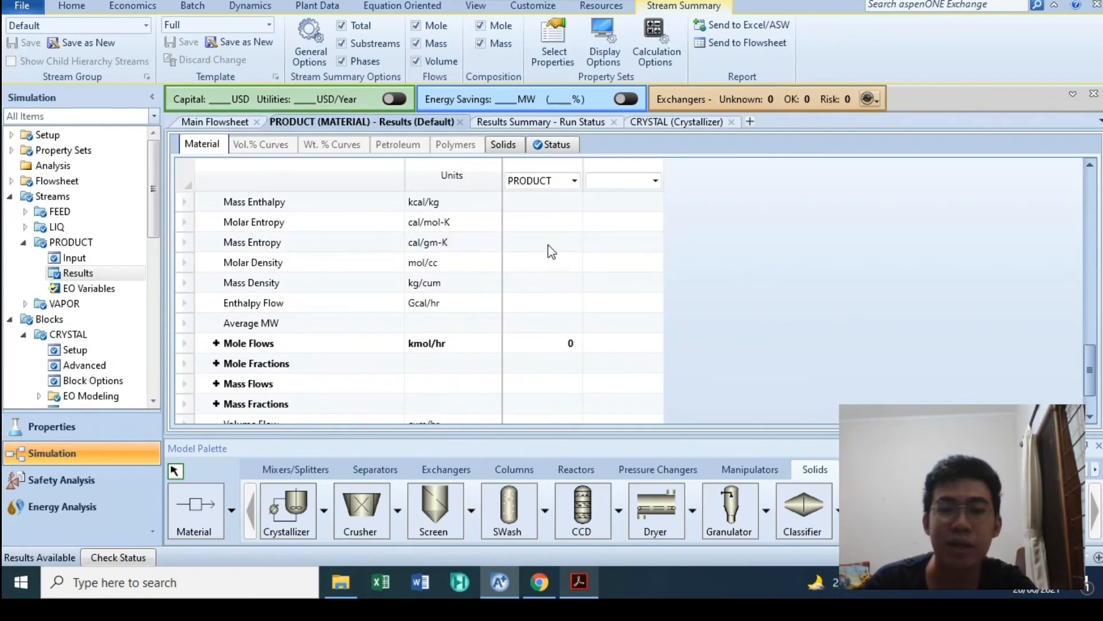
pyautogui.scroll(8, 580, 304)
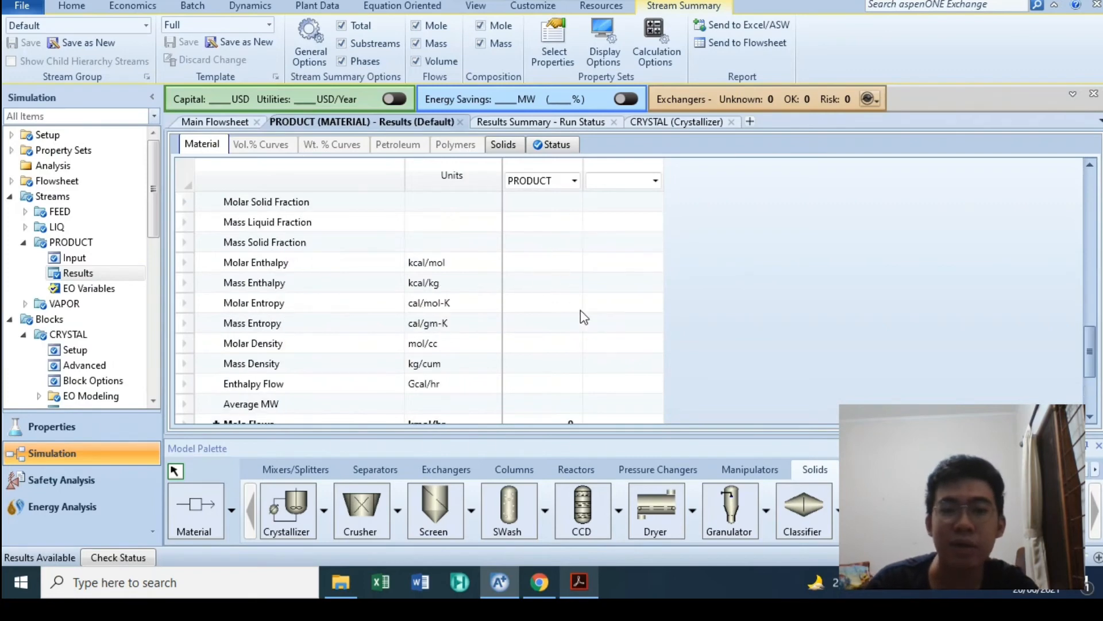
# - Change CRYSTAL's crystal product back to CU-5H2O (CIPSD) and rerun the simulation
pyautogui.click(460, 123)
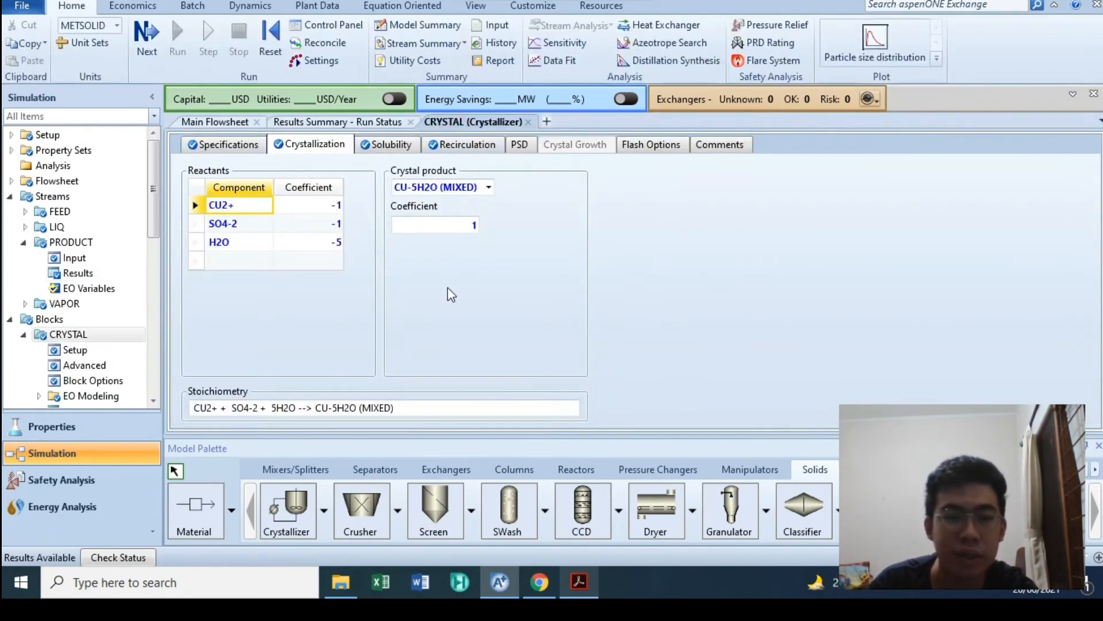
pyautogui.click(489, 187)
pyautogui.click(443, 249)
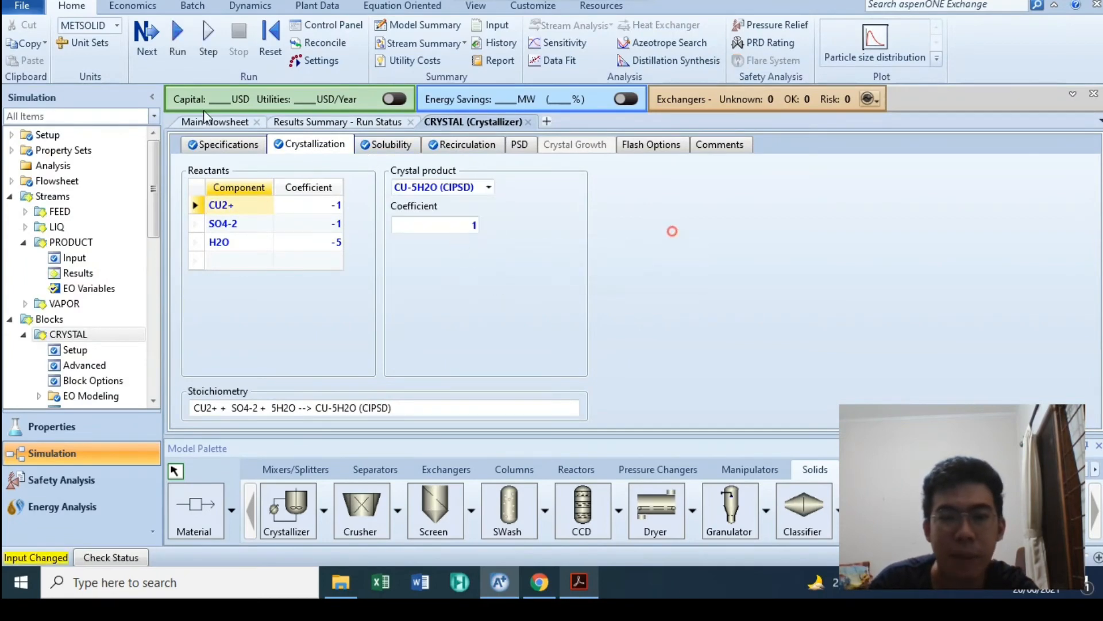
pyautogui.click(174, 50)
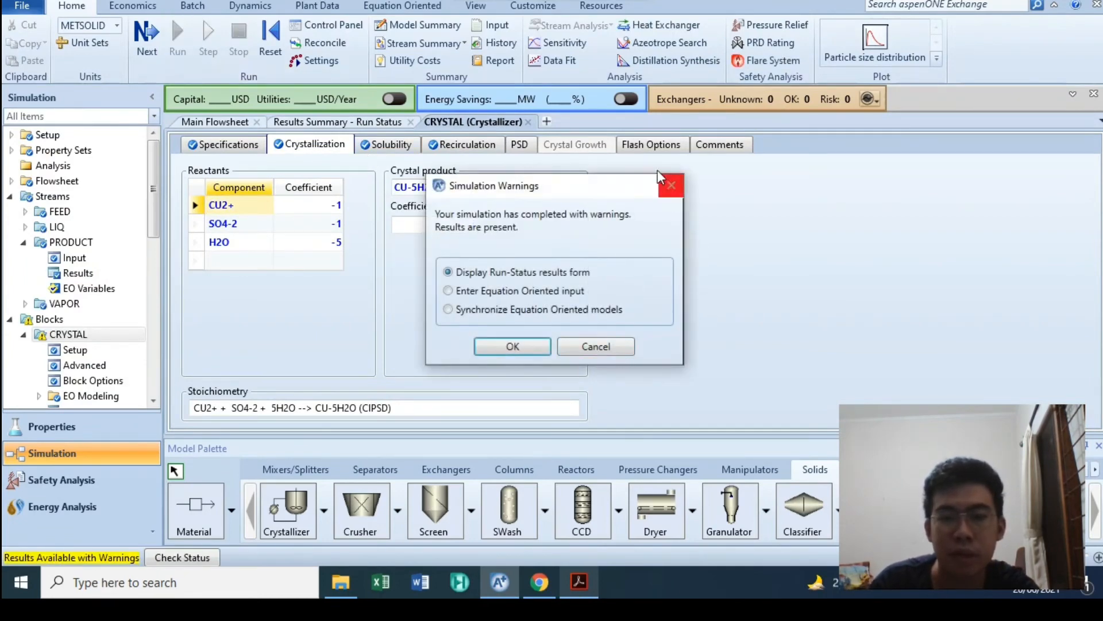
pyautogui.click(668, 183)
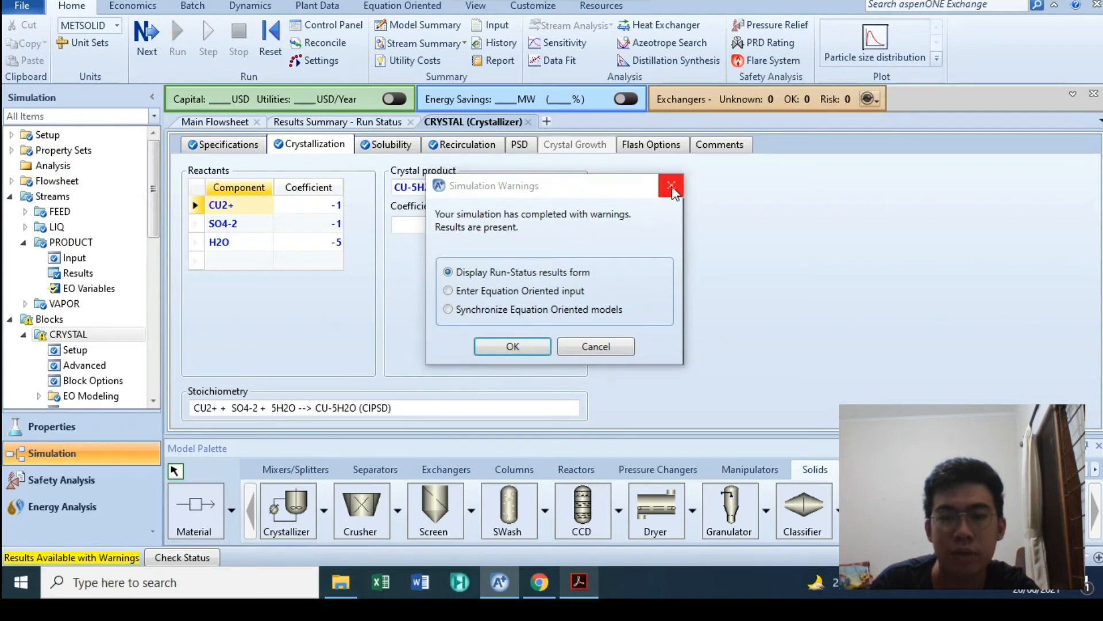
# - Try calculating CRYSTAL's PSD from growth kinetics, return to copying the PSD from the inlet, and rerun the simulation
pyautogui.click(520, 144)
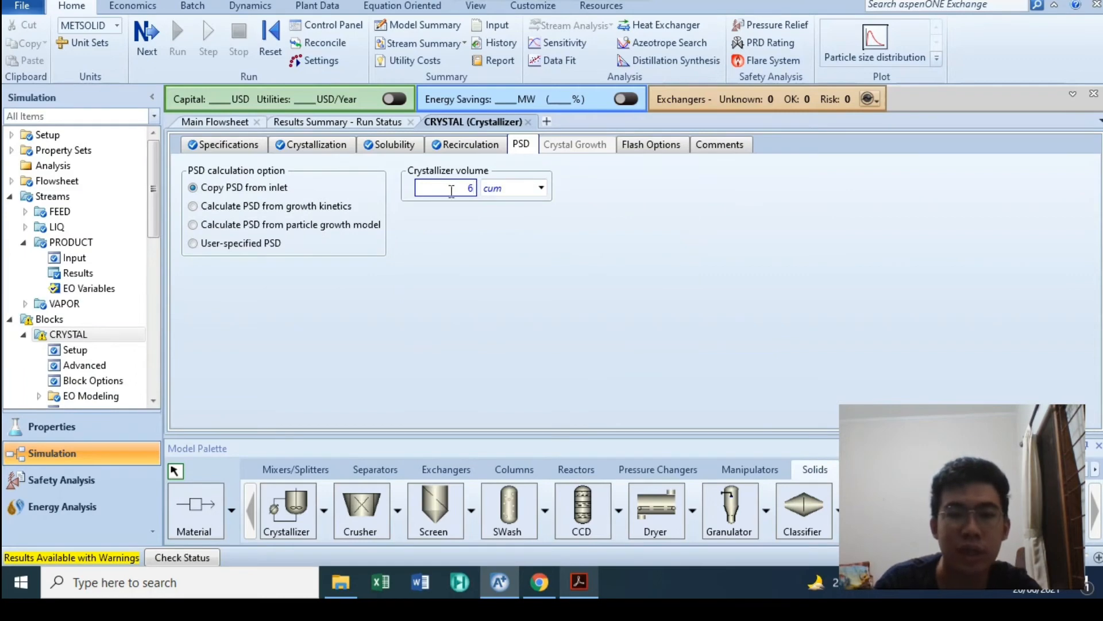
pyautogui.click(456, 253)
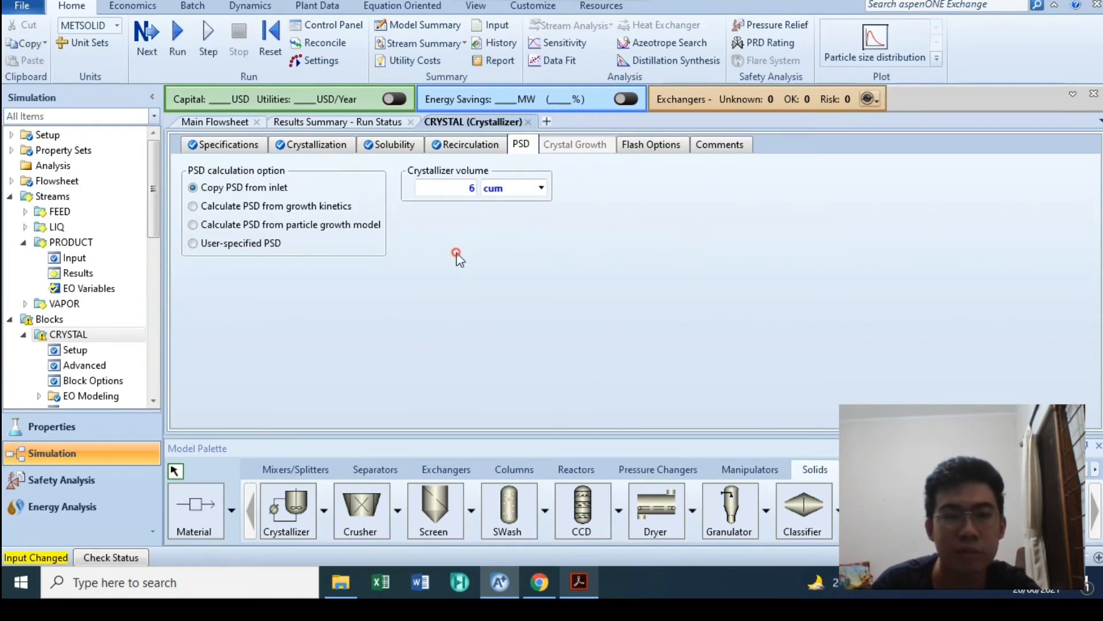
pyautogui.click(239, 208)
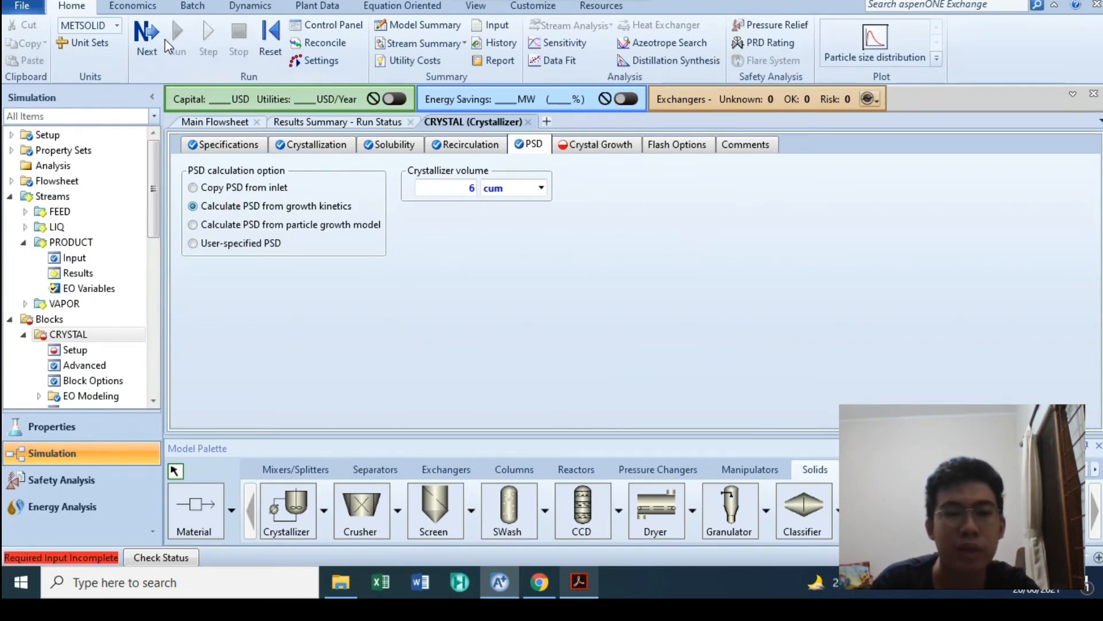
pyautogui.click(262, 188)
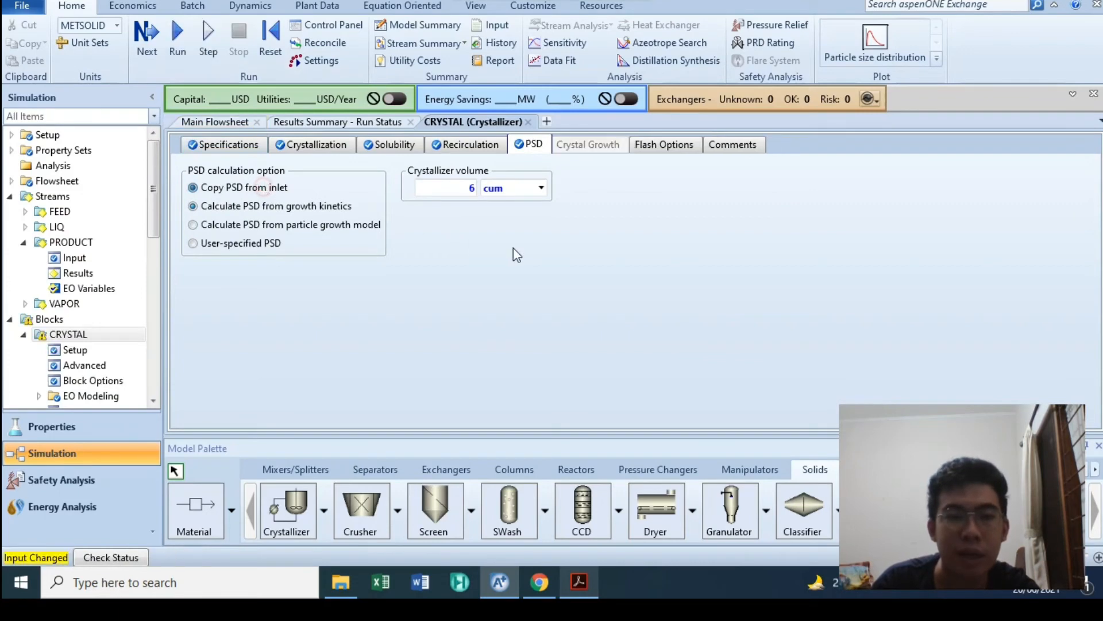
pyautogui.click(177, 40)
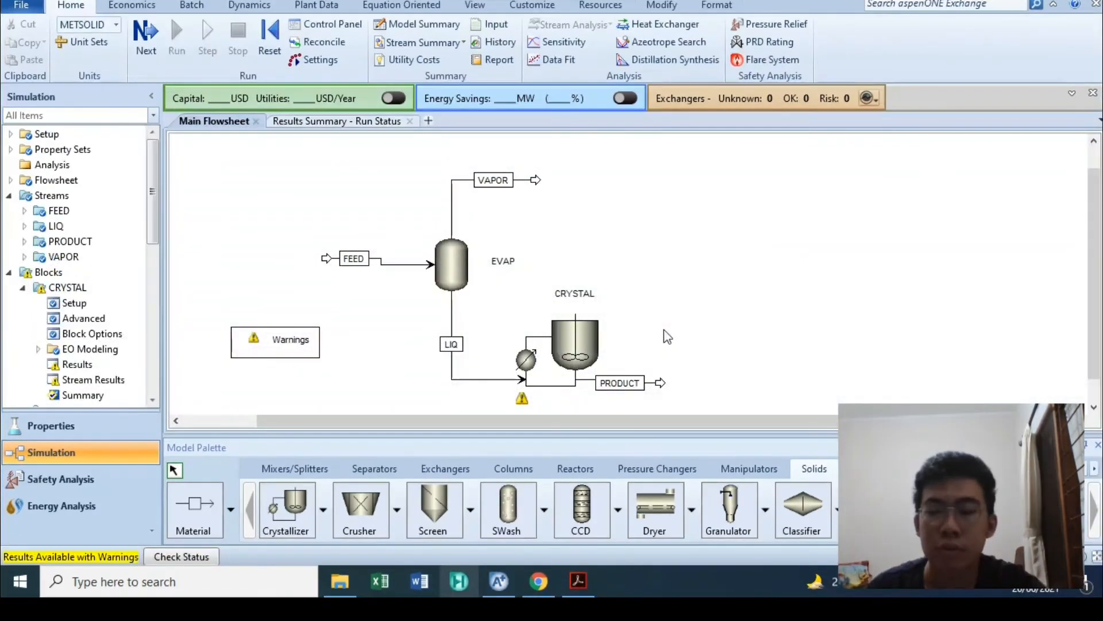
# - Reread Example 7.2's sensitivity analysis task in the PDF and create a new sensitivity analysis in Aspen Plus
pyautogui.click(585, 582)
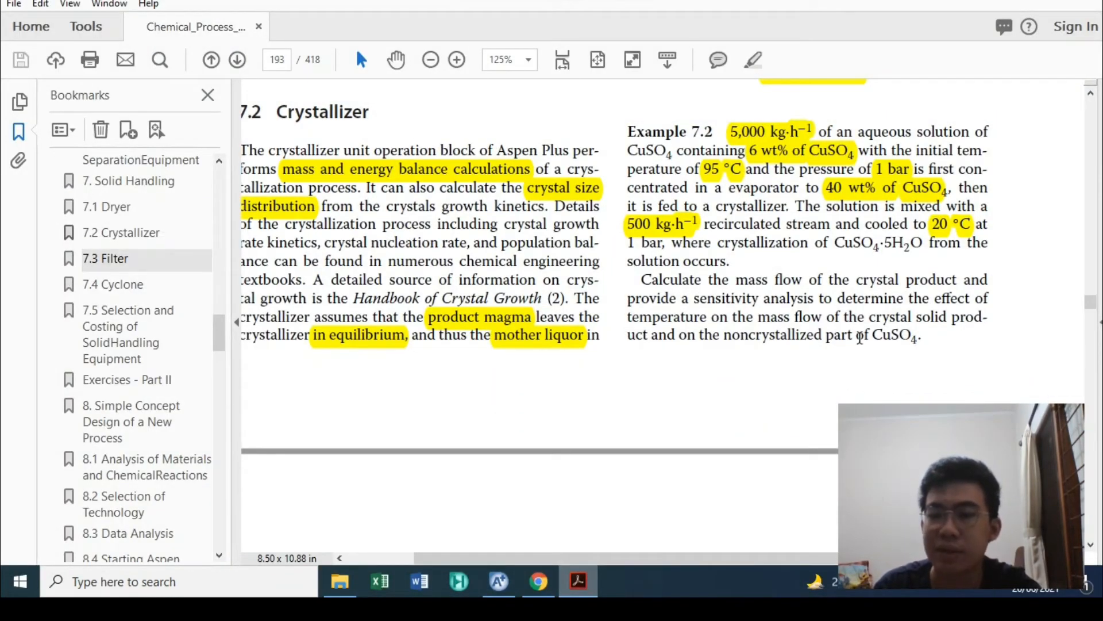
pyautogui.click(586, 585)
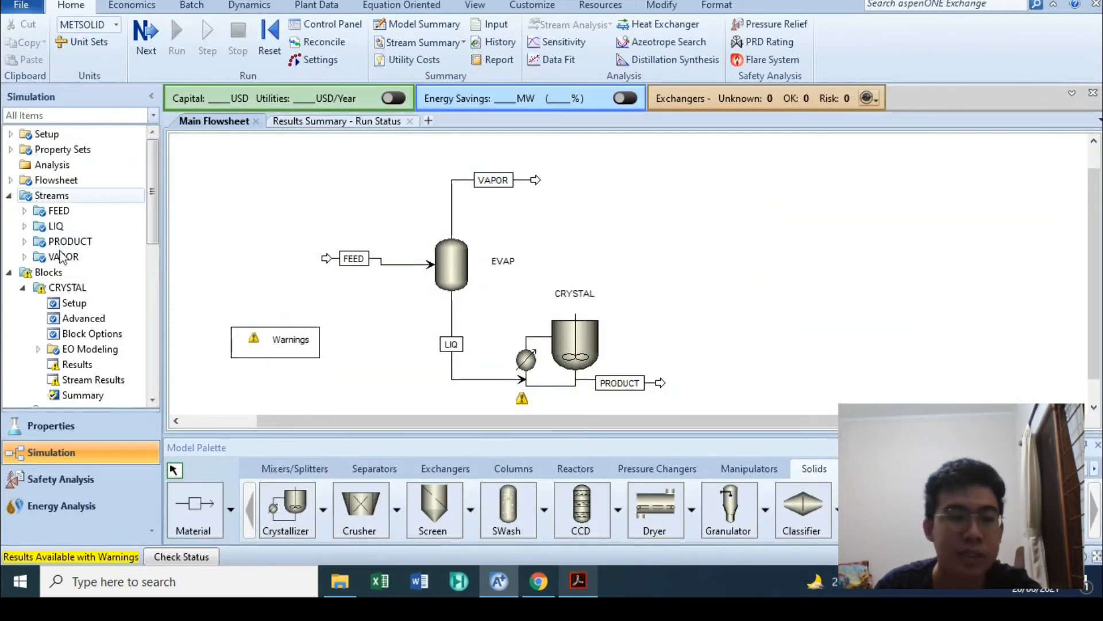
pyautogui.click(10, 273)
pyautogui.scroll(-4, 58, 322)
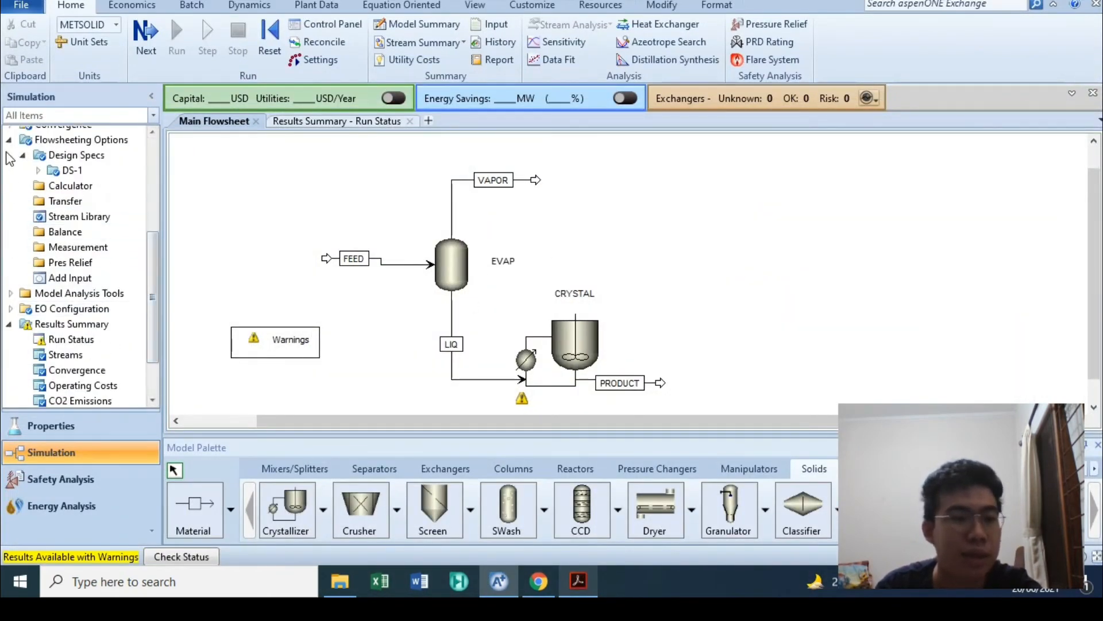
pyautogui.scroll(-2, 64, 342)
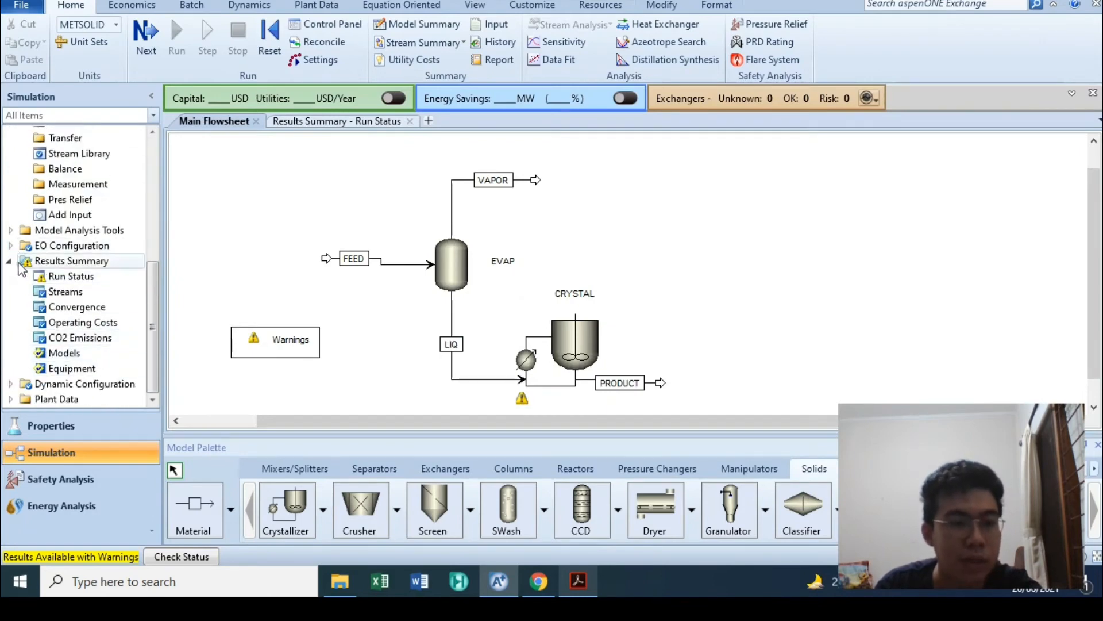
pyautogui.click(11, 230)
pyautogui.click(80, 207)
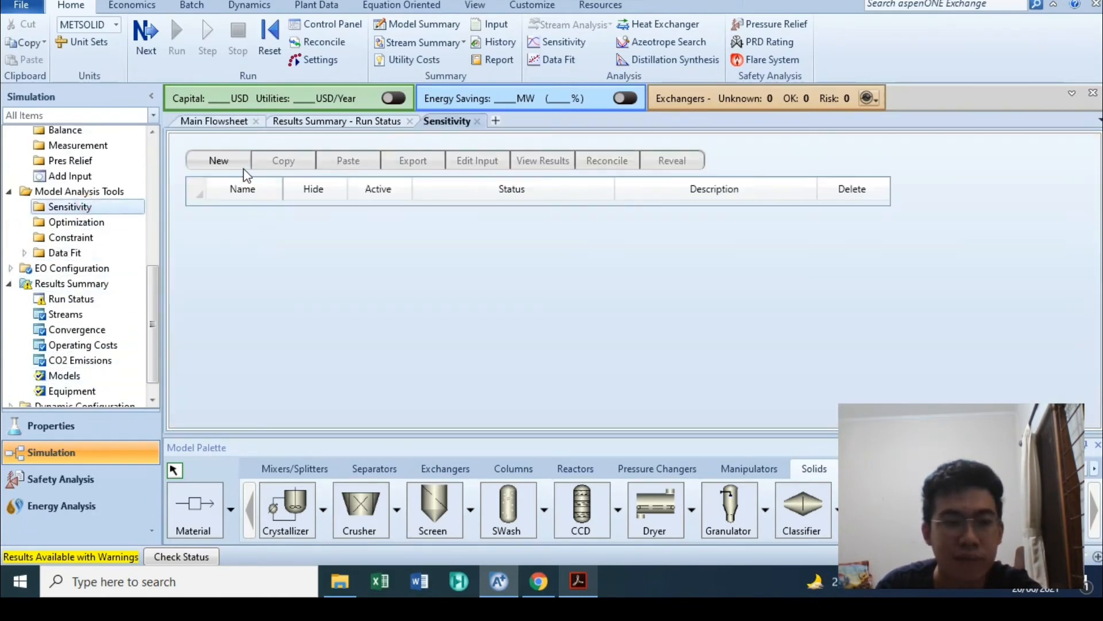
pyautogui.click(239, 166)
pyautogui.click(519, 300)
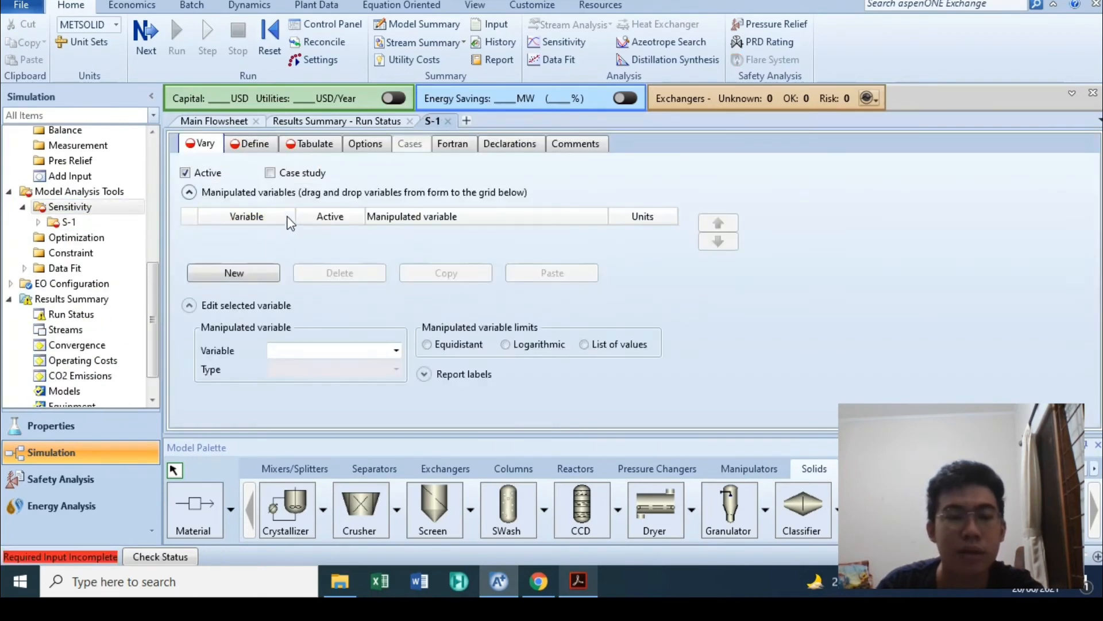
# - Add a manipulated variable of type Block-Var for the CRYSTAL block
pyautogui.click(246, 271)
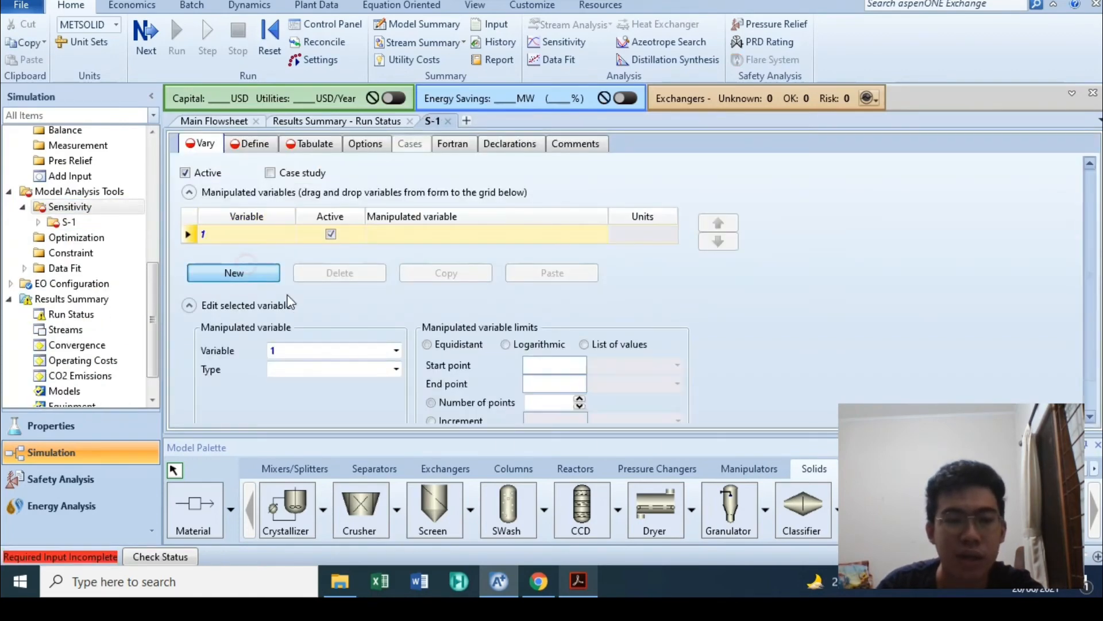
pyautogui.click(396, 370)
pyautogui.scroll(-4, 341, 290)
pyautogui.scroll(4, 336, 217)
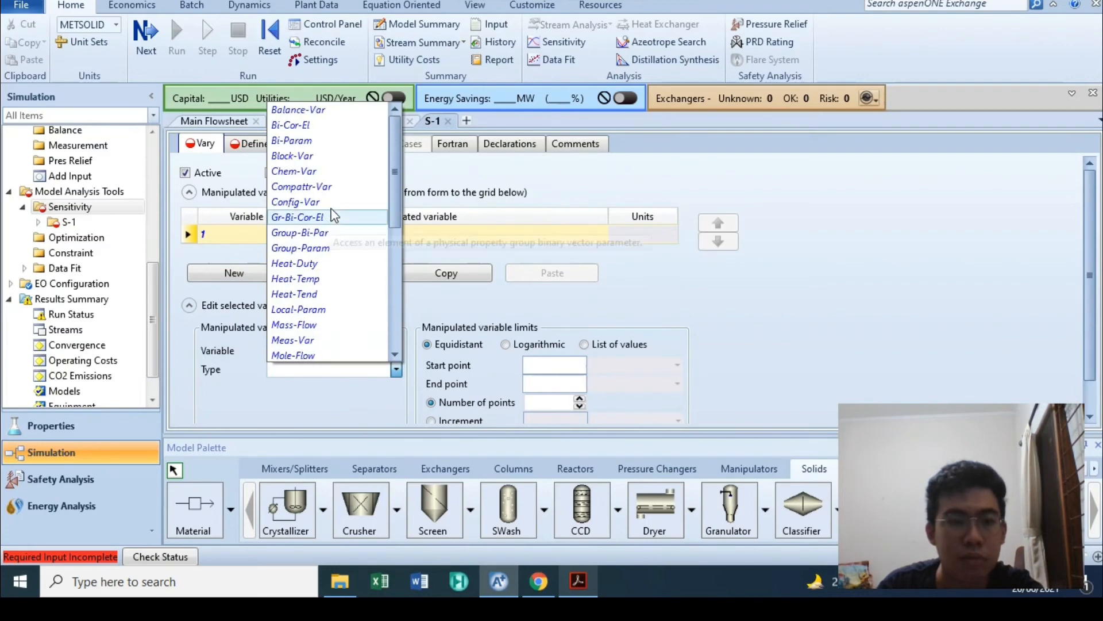
pyautogui.click(296, 155)
pyautogui.click(396, 388)
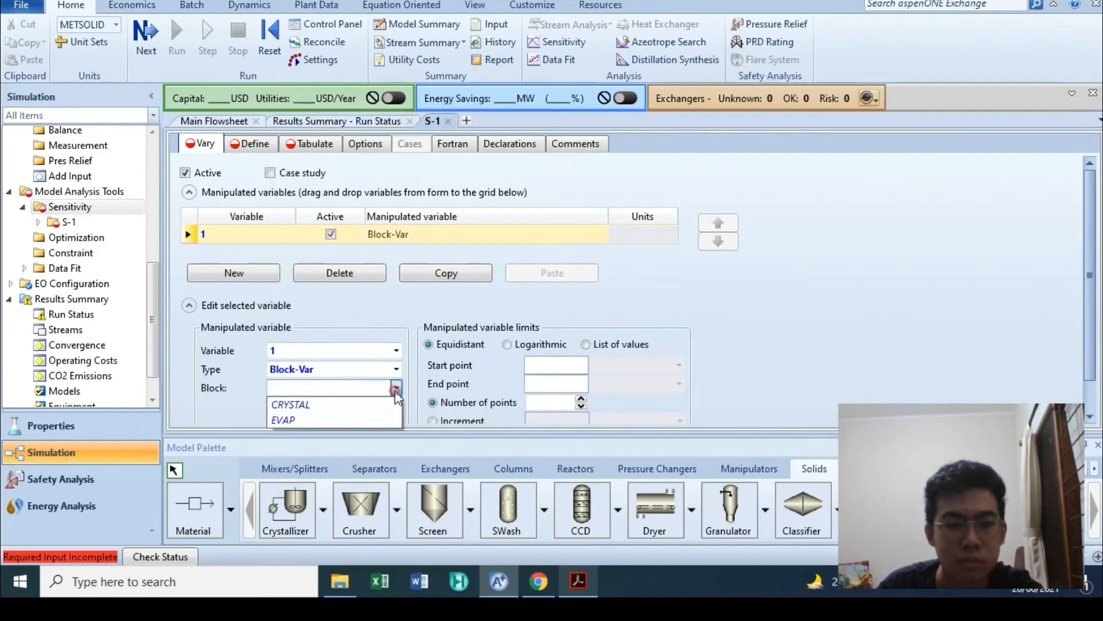
pyautogui.click(378, 410)
# - Vary CRYSTAL's TEMP from 10 to 60 C with equidistant points specified by increment
pyautogui.click(373, 407)
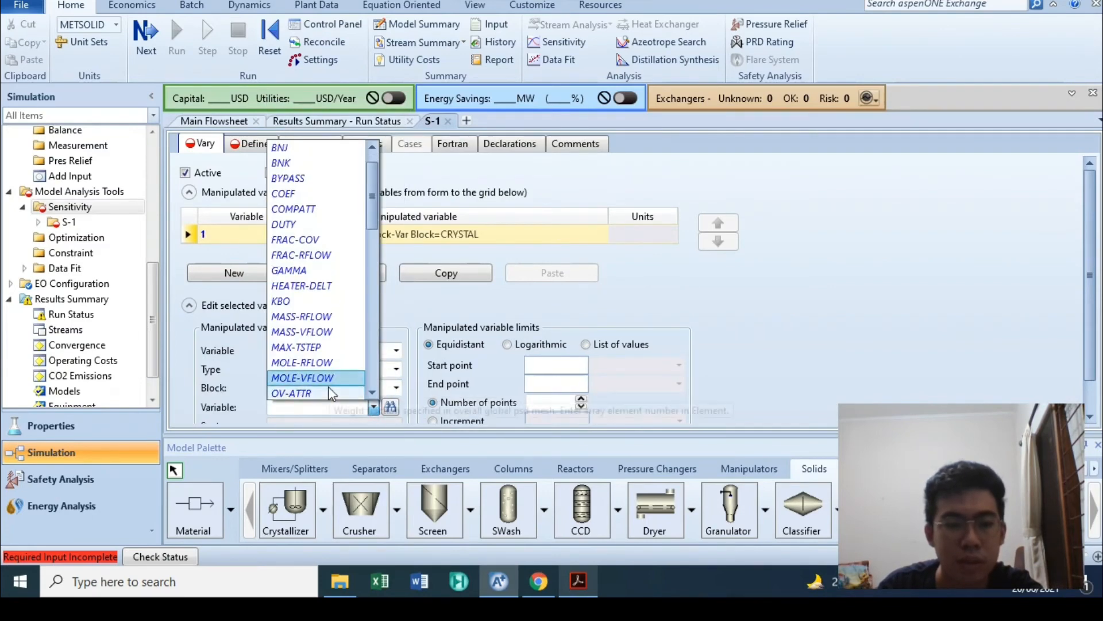
pyautogui.scroll(-5, 313, 356)
pyautogui.scroll(-5, 308, 336)
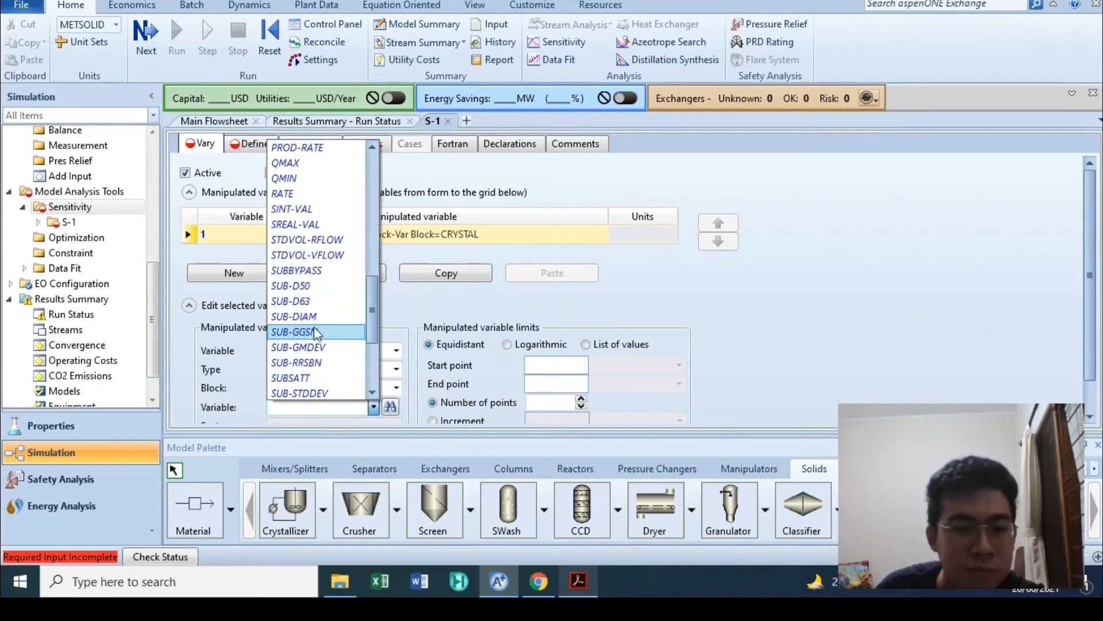
pyautogui.click(310, 377)
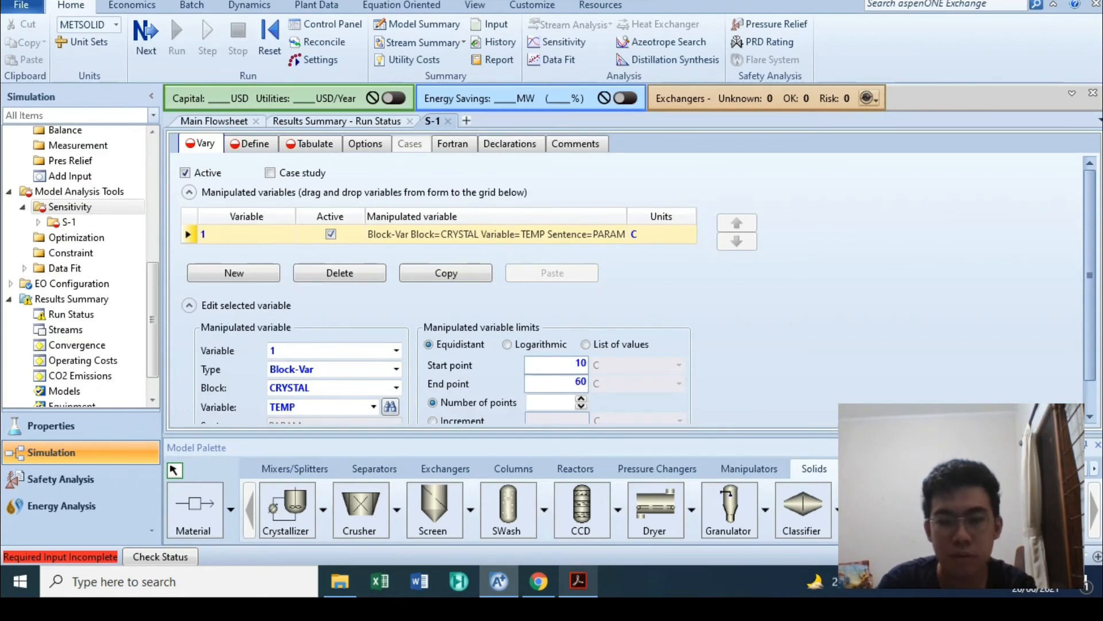
pyautogui.scroll(-1, 492, 338)
pyautogui.click(432, 383)
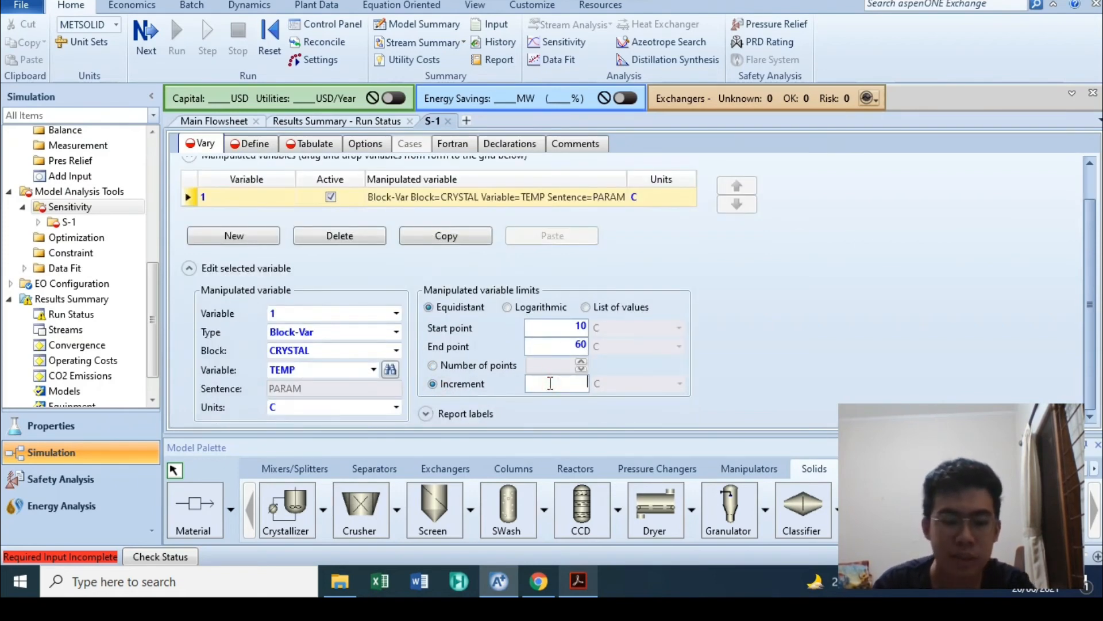
# - Create a sampled variable named PROD for the sensitivity analysis
pyautogui.click(252, 144)
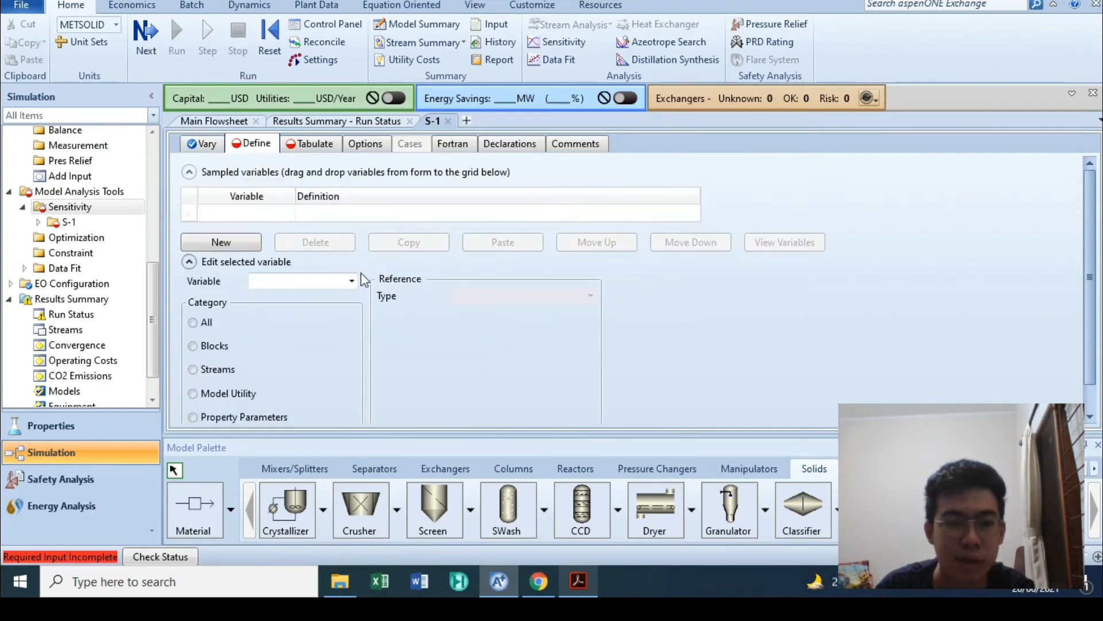
pyautogui.click(253, 244)
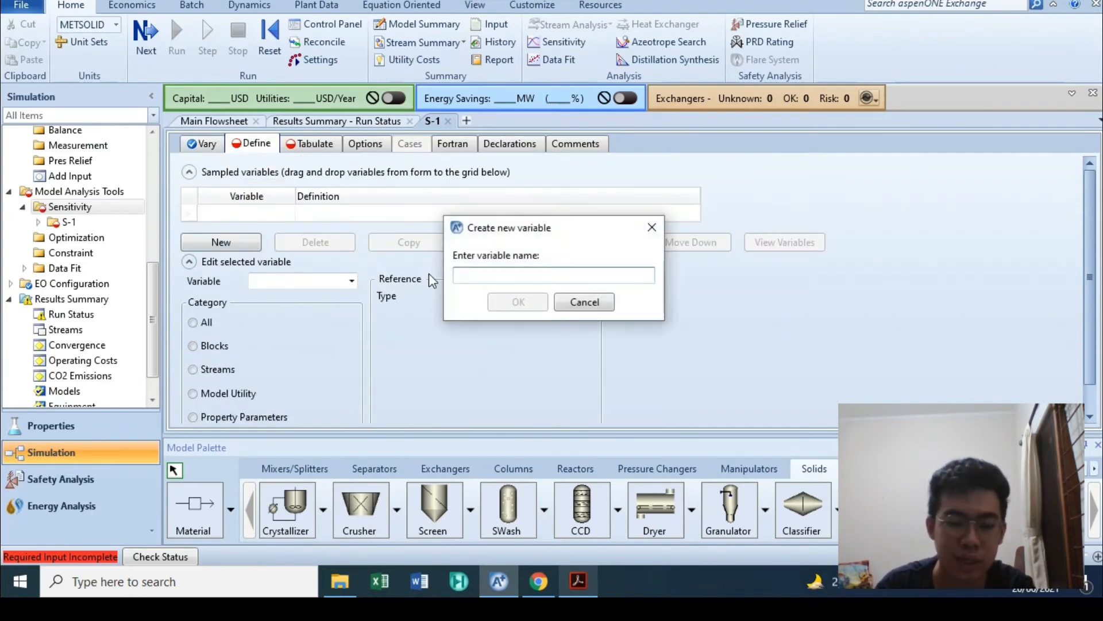
pyautogui.write('PROD')
pyautogui.press('Return')
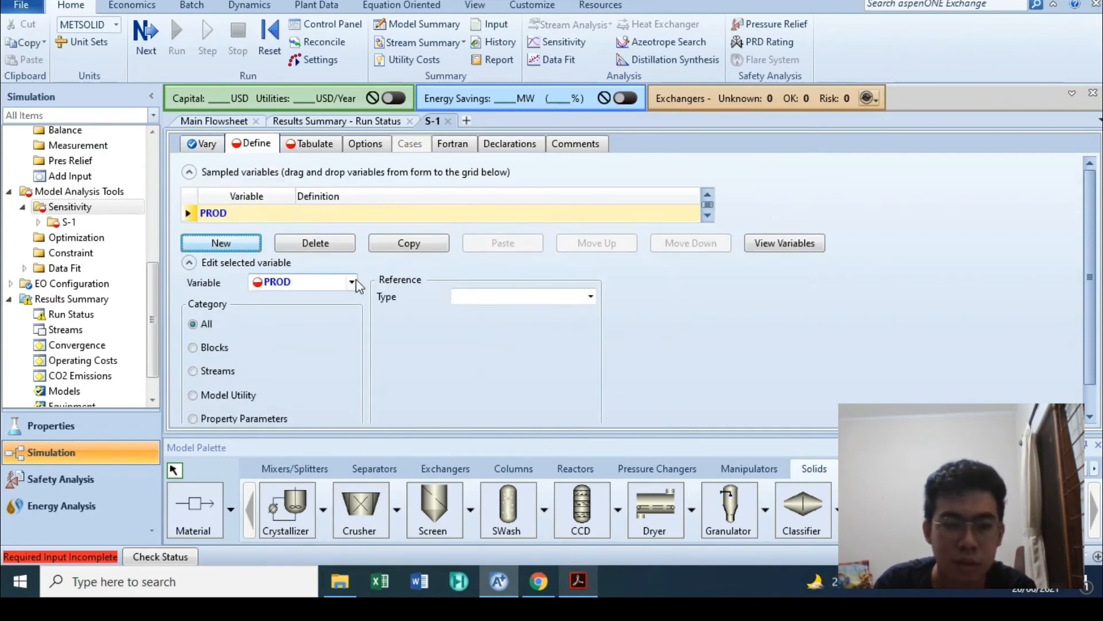
pyautogui.click(351, 281)
pyautogui.click(698, 306)
# - Define PROD as the Mass-Flow of component CU-5H2O in the PRODUCT stream's CIPSD substream, in kg/hr
pyautogui.click(591, 296)
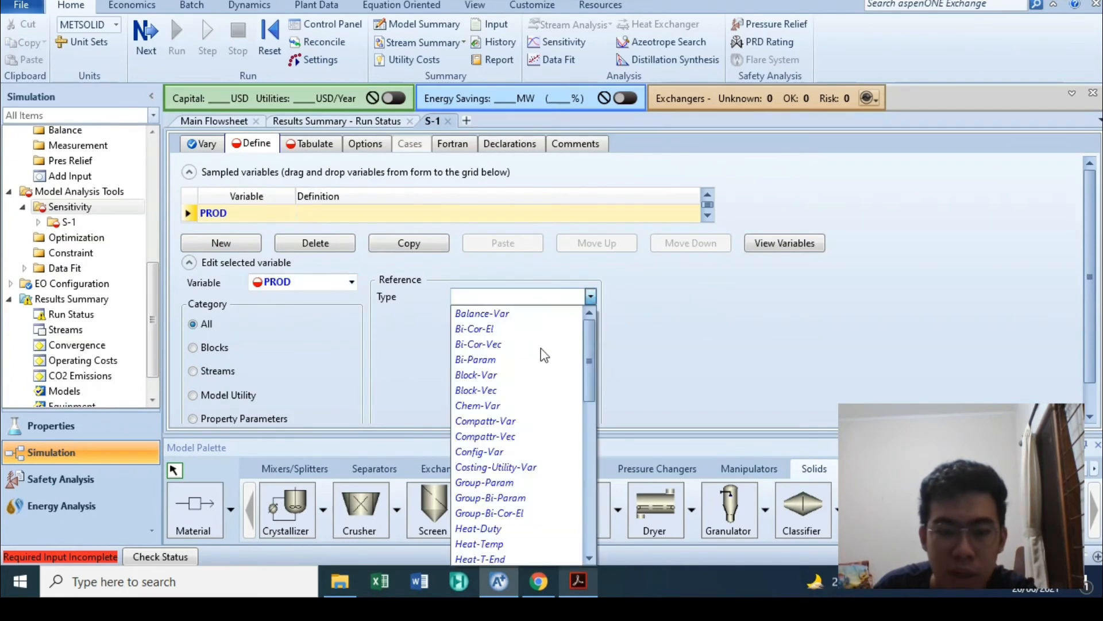
pyautogui.scroll(-10, 538, 402)
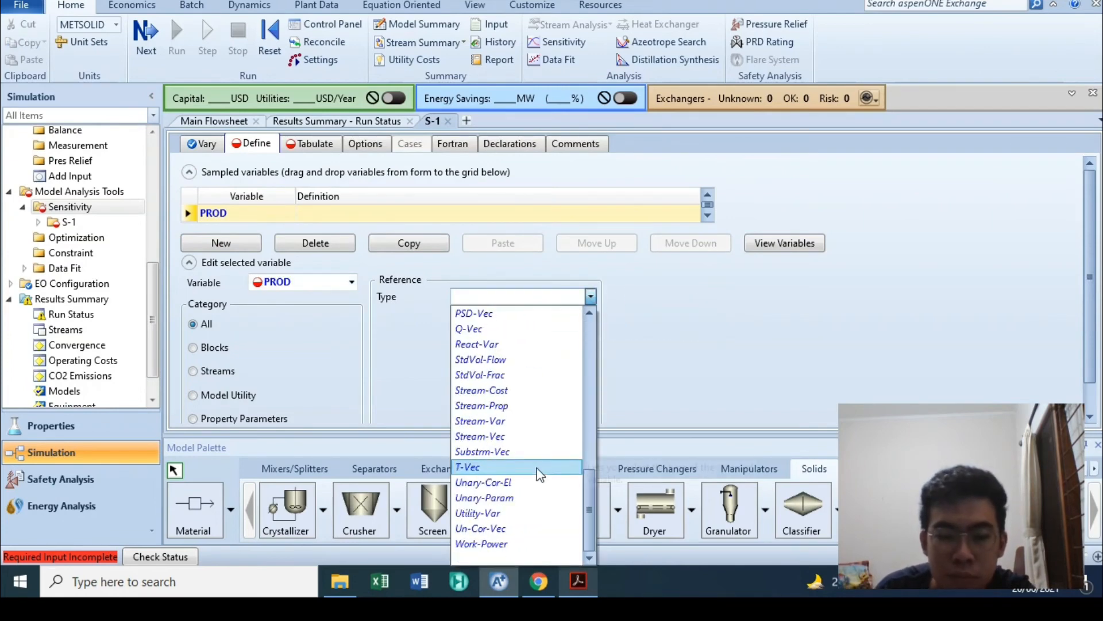
pyautogui.scroll(4, 514, 384)
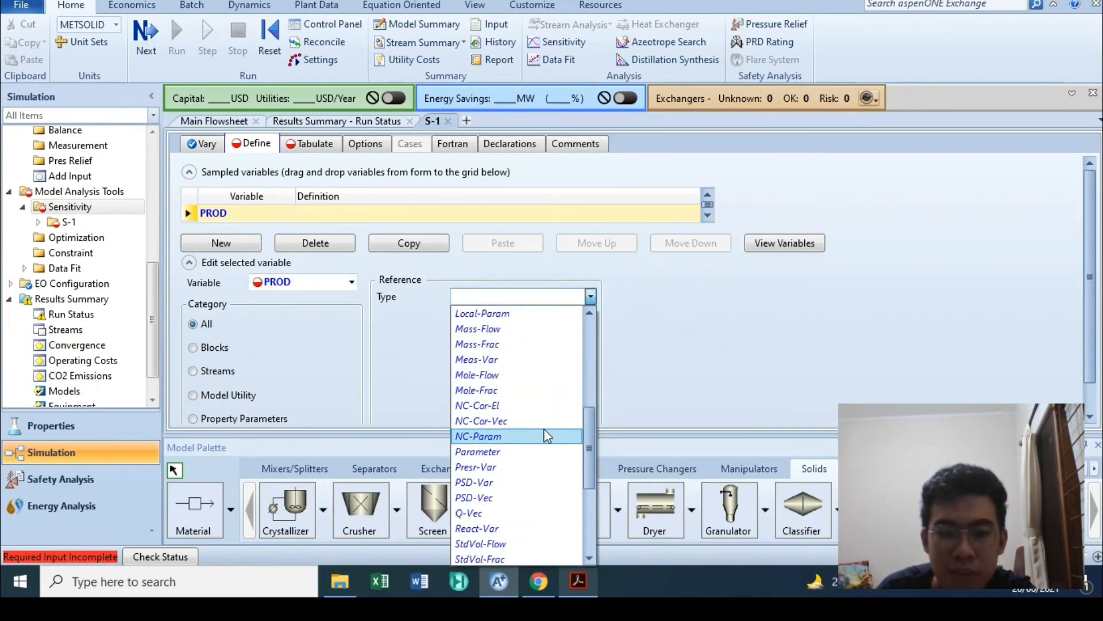
pyautogui.scroll(1, 517, 402)
pyautogui.click(514, 380)
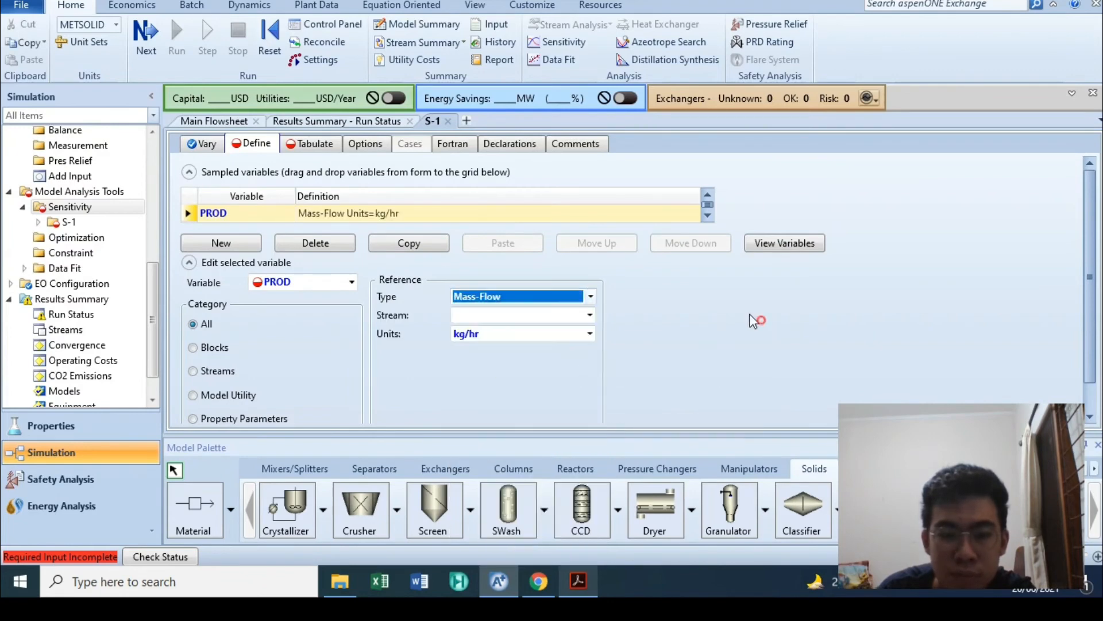
pyautogui.click(590, 315)
pyautogui.click(520, 362)
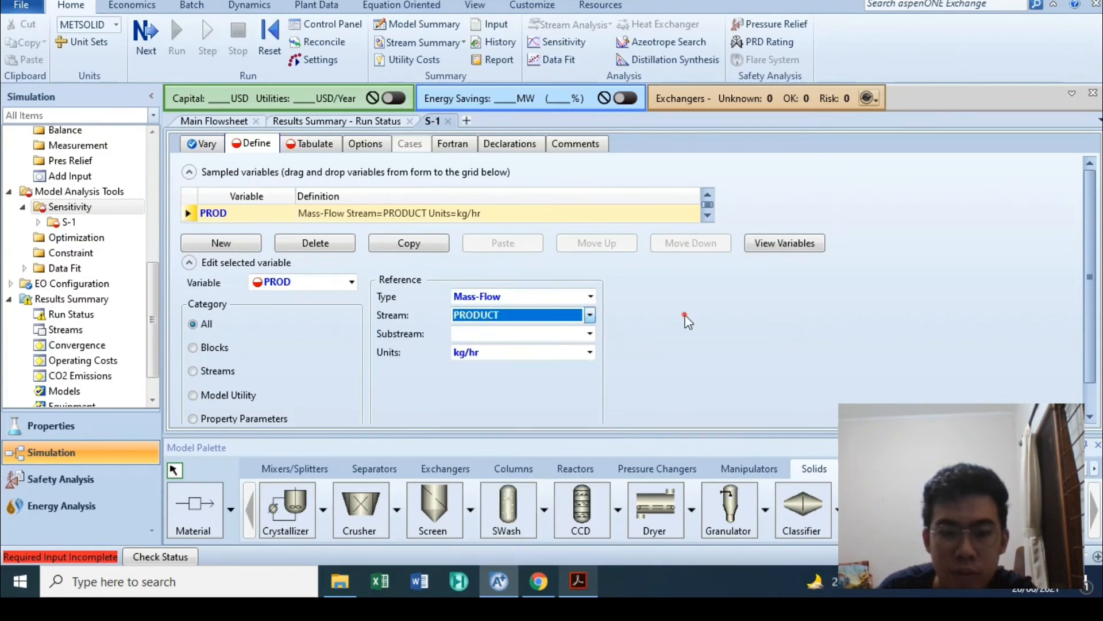
pyautogui.click(589, 334)
pyautogui.click(575, 348)
pyautogui.click(589, 352)
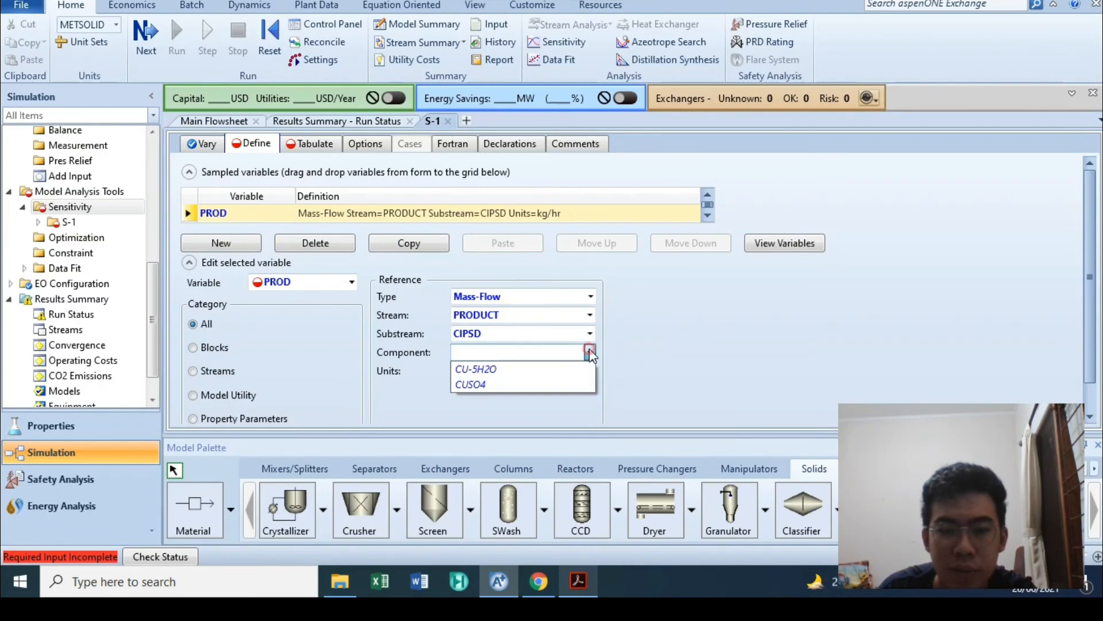
pyautogui.click(506, 368)
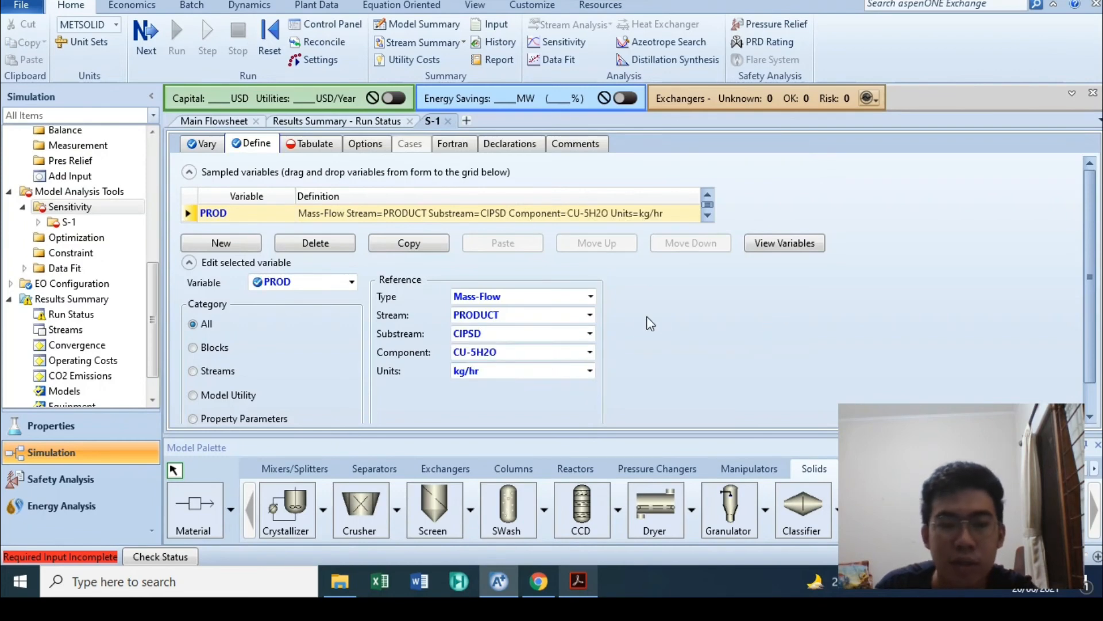
# - Create a second sampled variable named NOTPROD for the sensitivity analysis
pyautogui.click(255, 242)
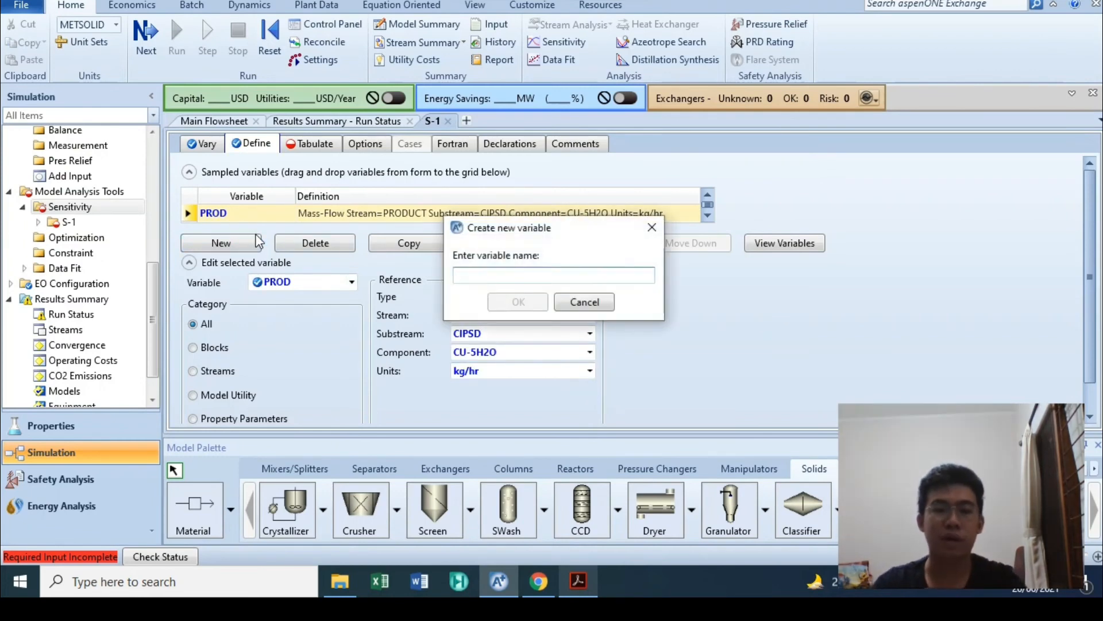
pyautogui.write('UNCRYSTA')
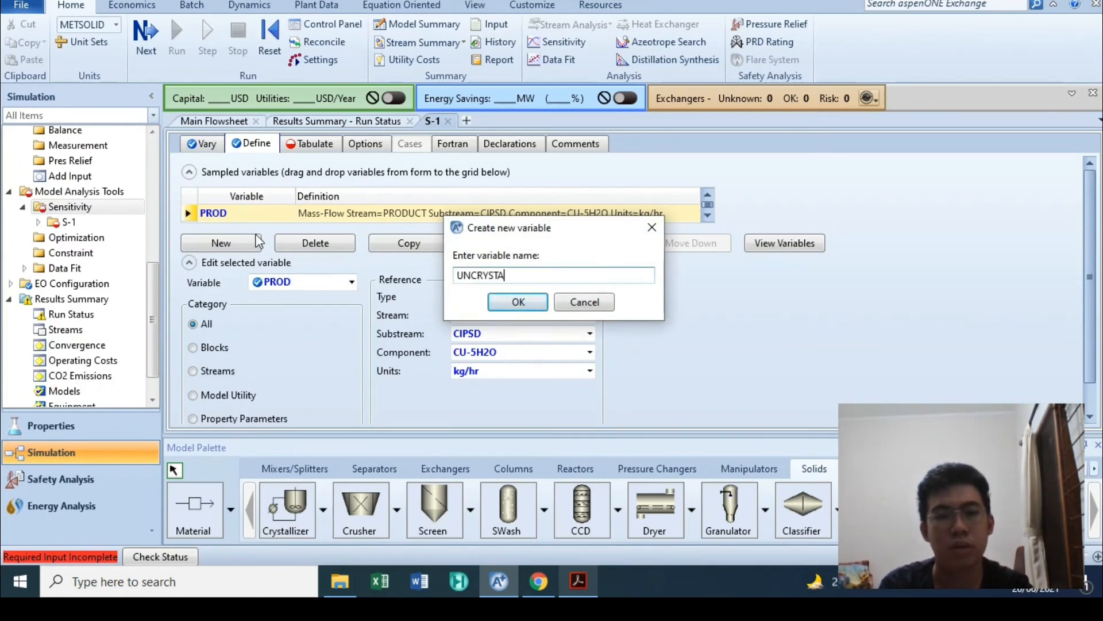
pyautogui.press('BackSpace')
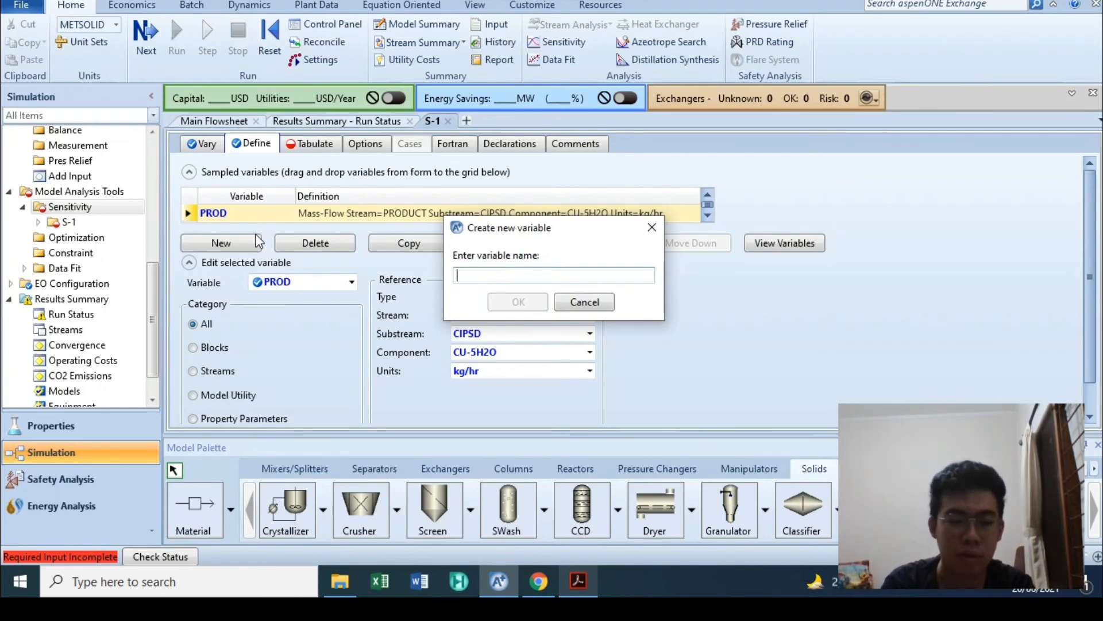
pyautogui.write('NOTPRO')
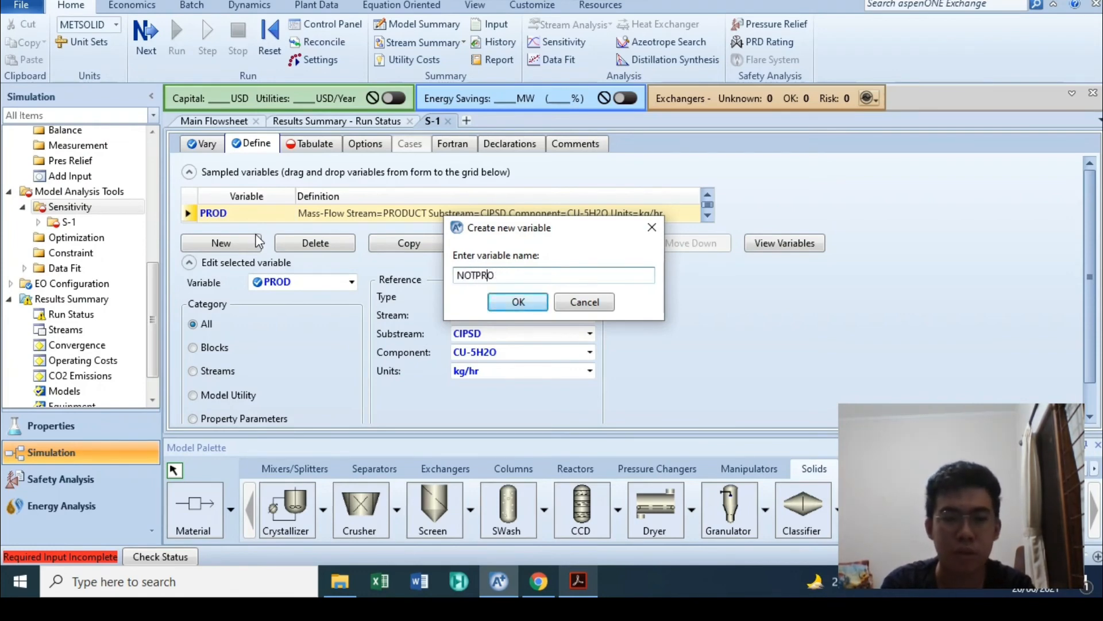
pyautogui.write('D')
pyautogui.press('Return')
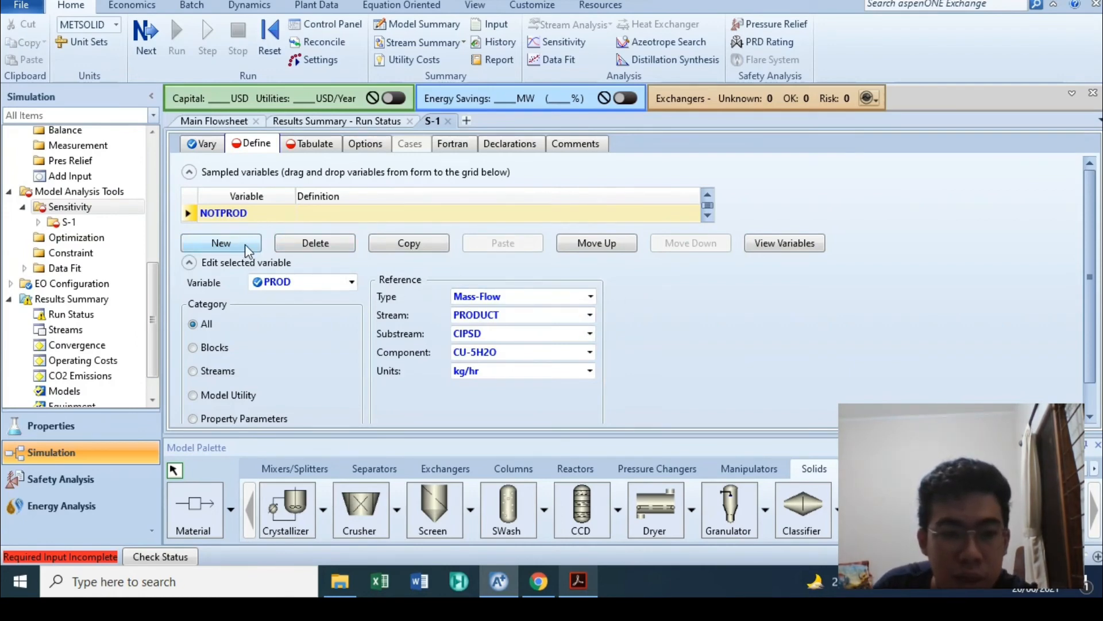
# - Select NOTPROD as the variable to edit and set its reference type to Stream-Var
pyautogui.click(362, 287)
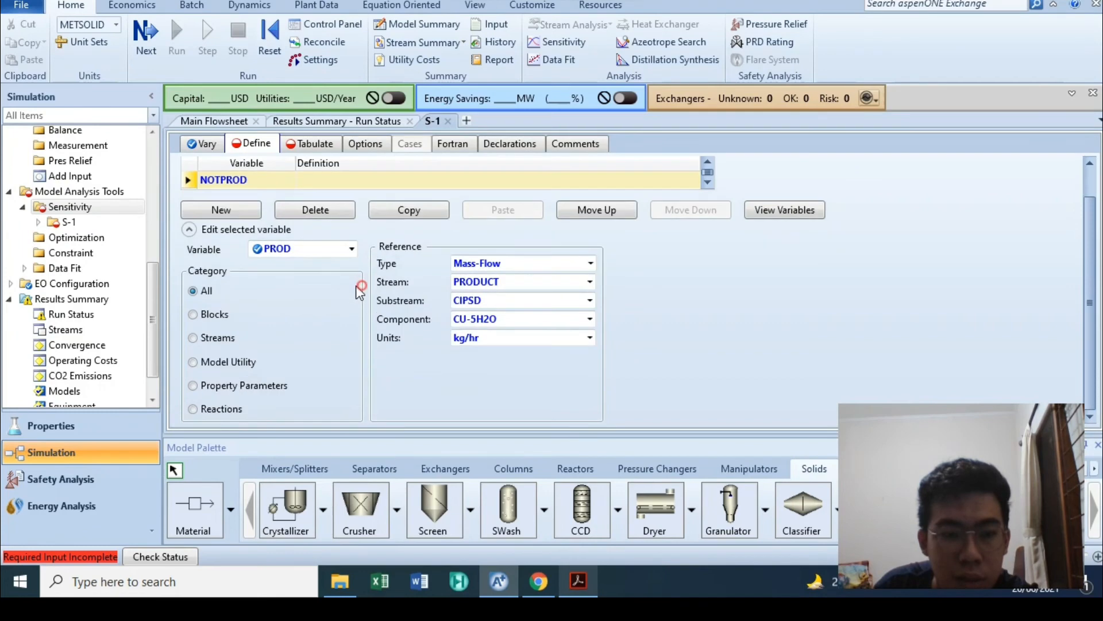
pyautogui.click(348, 250)
pyautogui.click(293, 283)
pyautogui.click(590, 263)
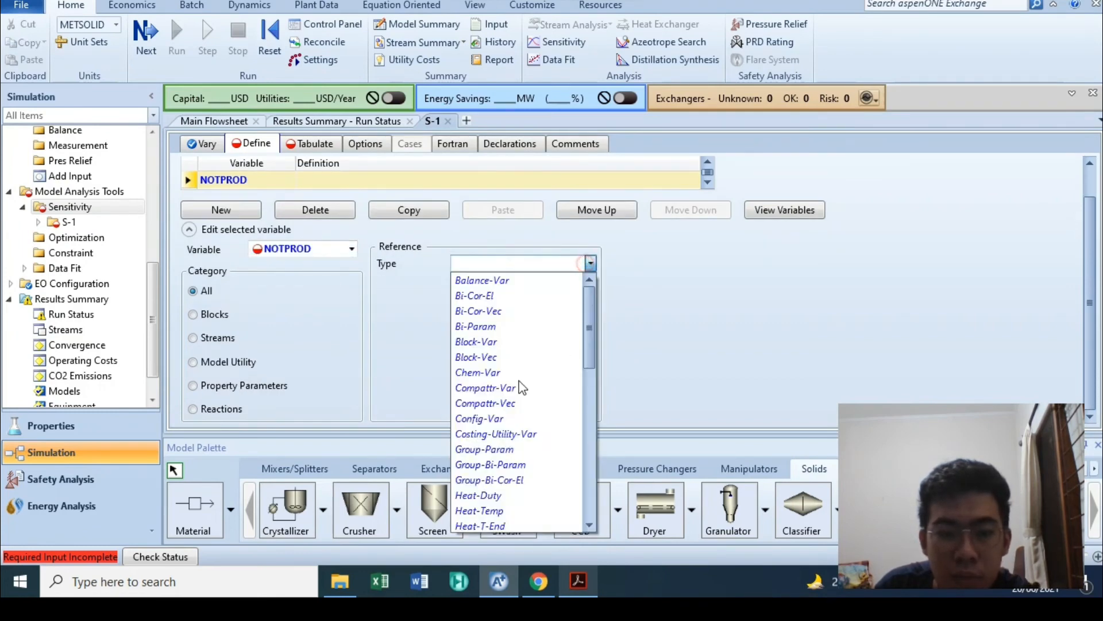
pyautogui.scroll(-2, 506, 437)
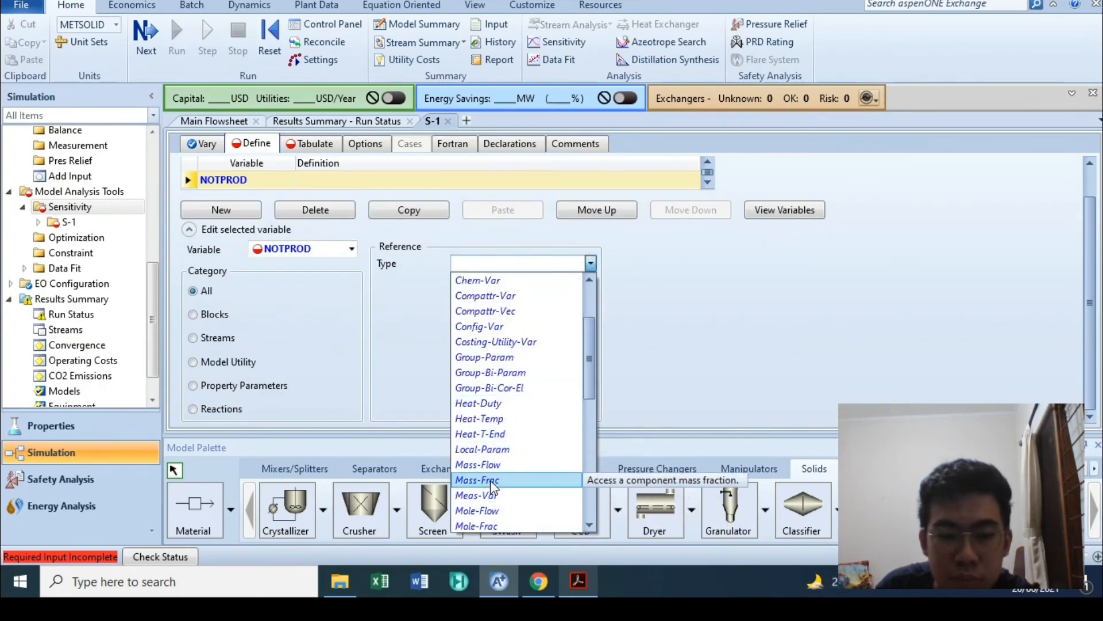
pyautogui.scroll(-4, 520, 435)
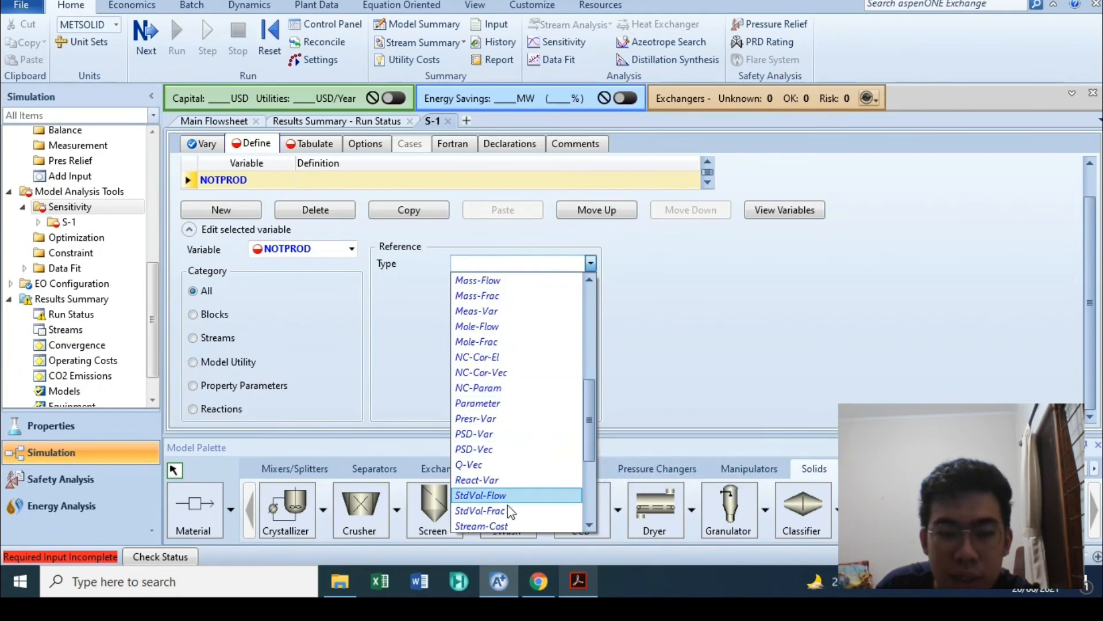
pyautogui.scroll(-2, 508, 504)
pyautogui.click(505, 480)
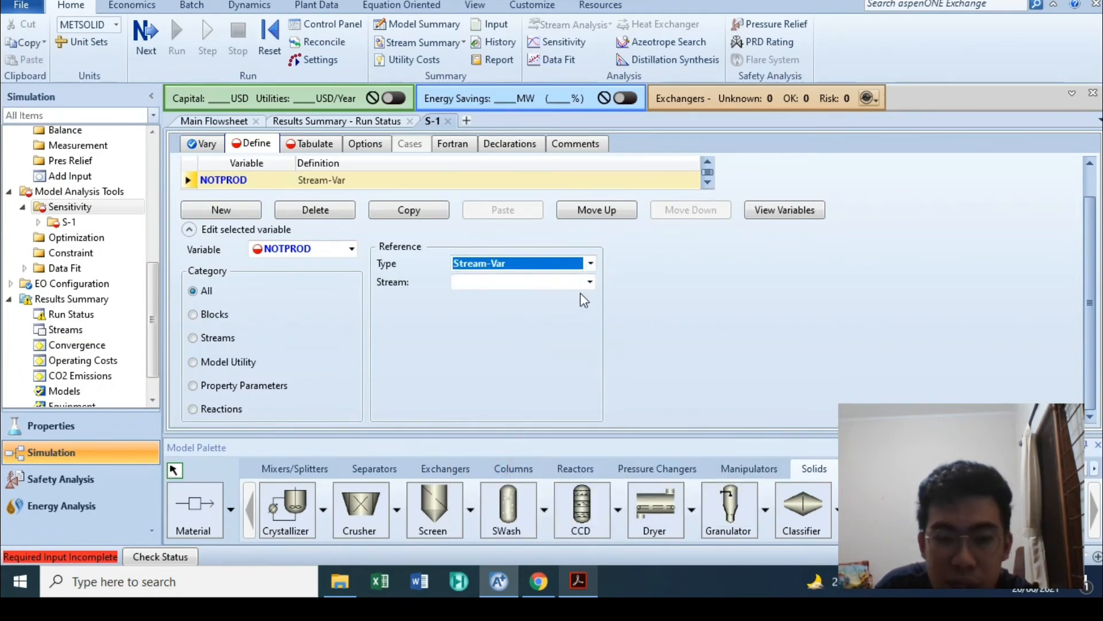
# - Reference NOTPROD to the MASS-FLOW variable of the PRODUCT stream's MIXED substream, in kg/hr
pyautogui.click(590, 282)
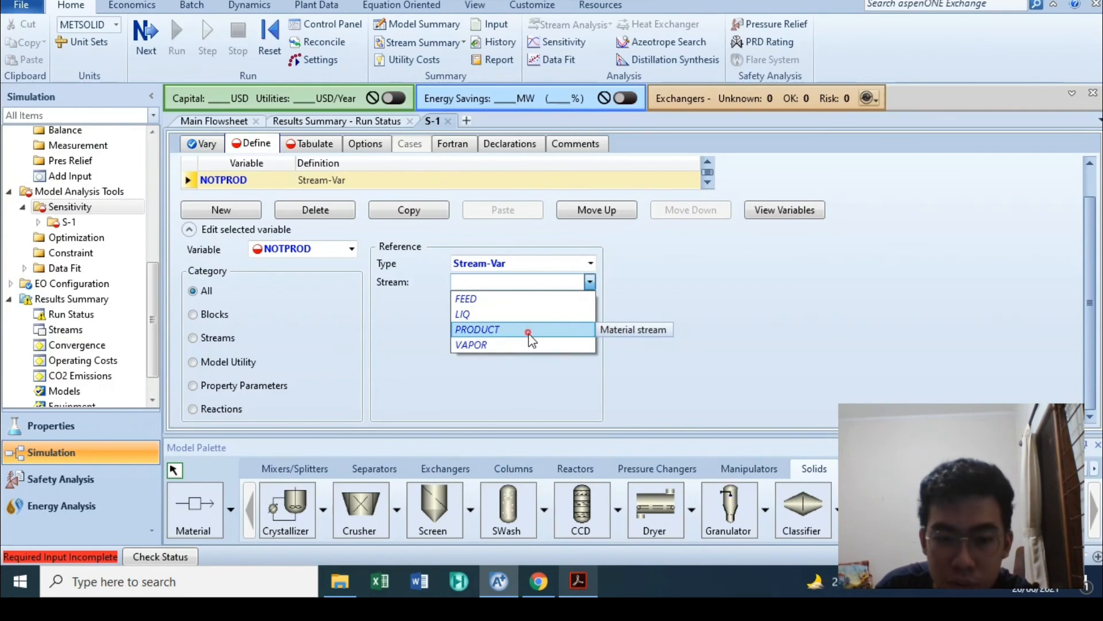
pyautogui.click(527, 332)
pyautogui.click(590, 300)
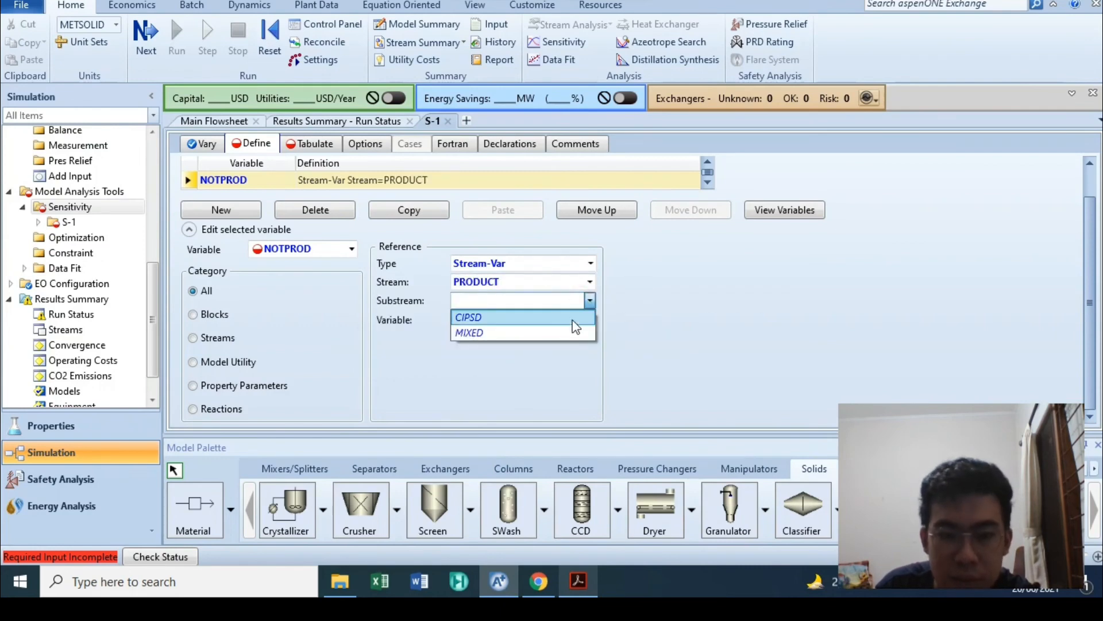
pyautogui.click(512, 333)
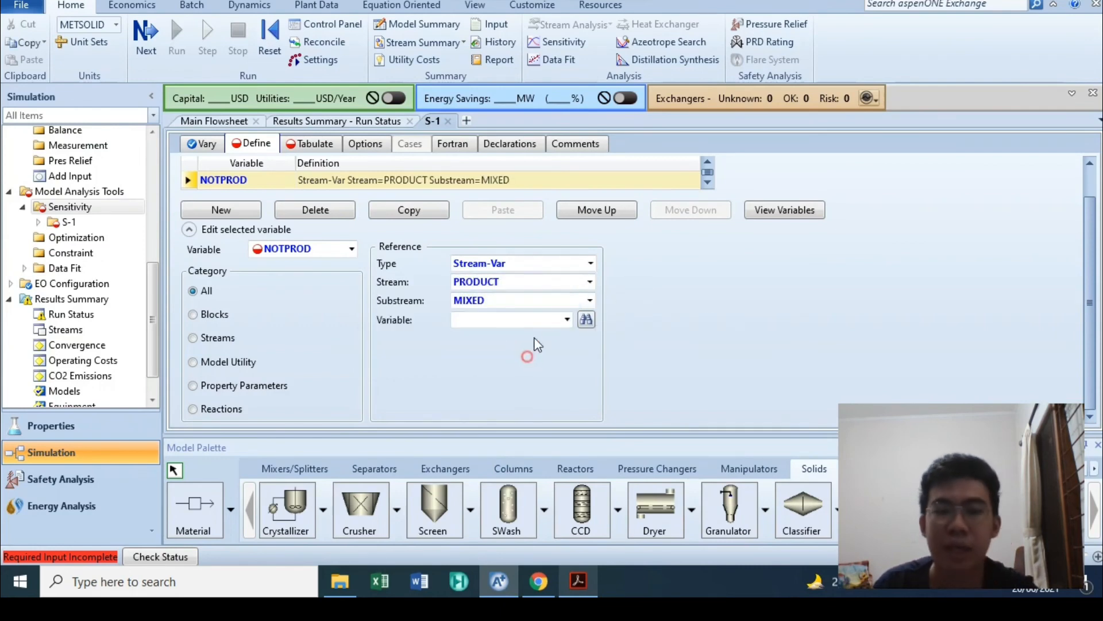
pyautogui.click(588, 301)
pyautogui.click(642, 332)
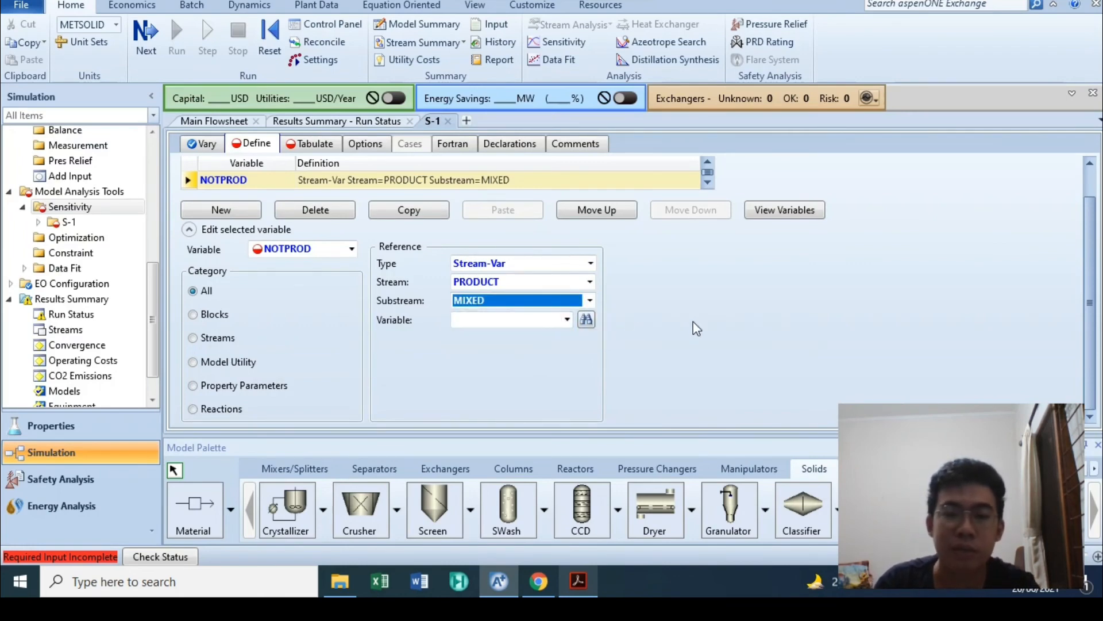
pyautogui.click(567, 320)
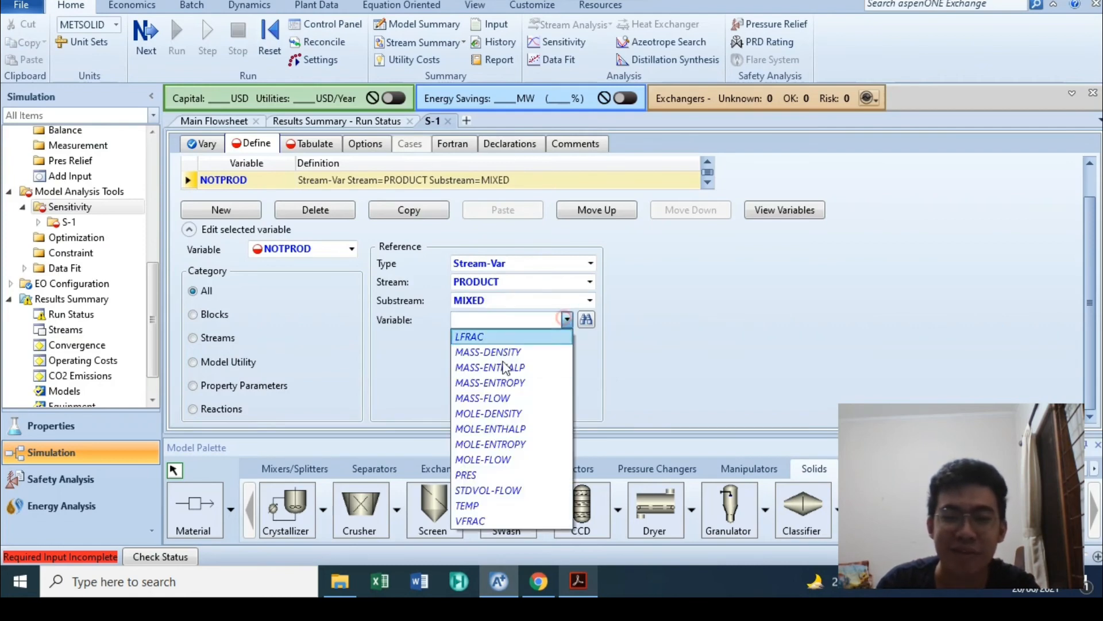
pyautogui.click(494, 398)
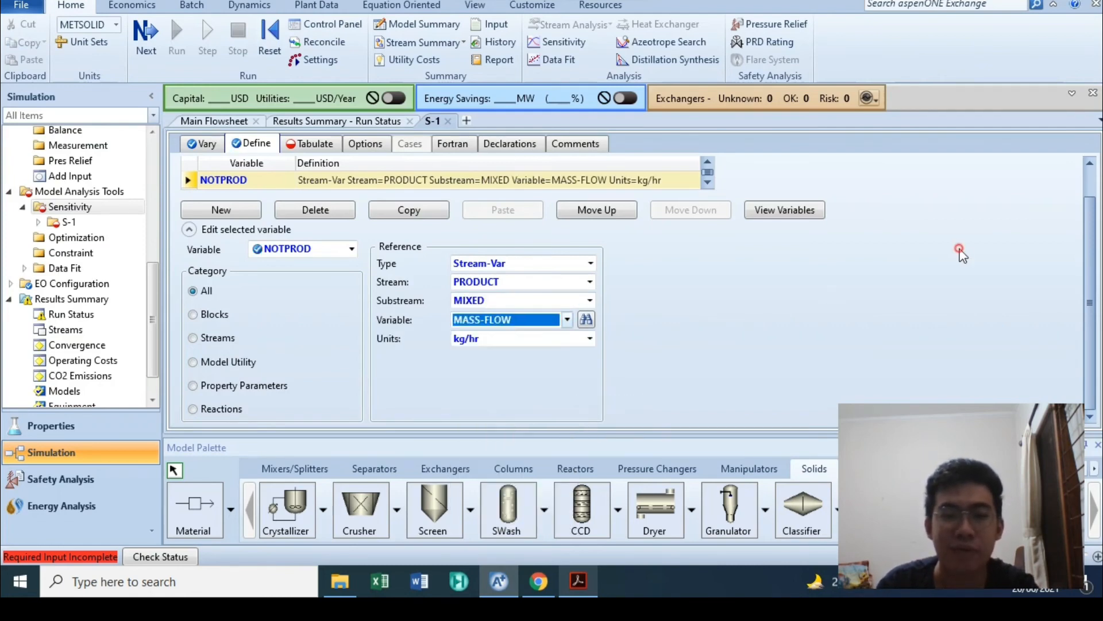
# - Tabulate PROD in column 1 of the sensitivity table
pyautogui.click(307, 145)
pyautogui.click(236, 213)
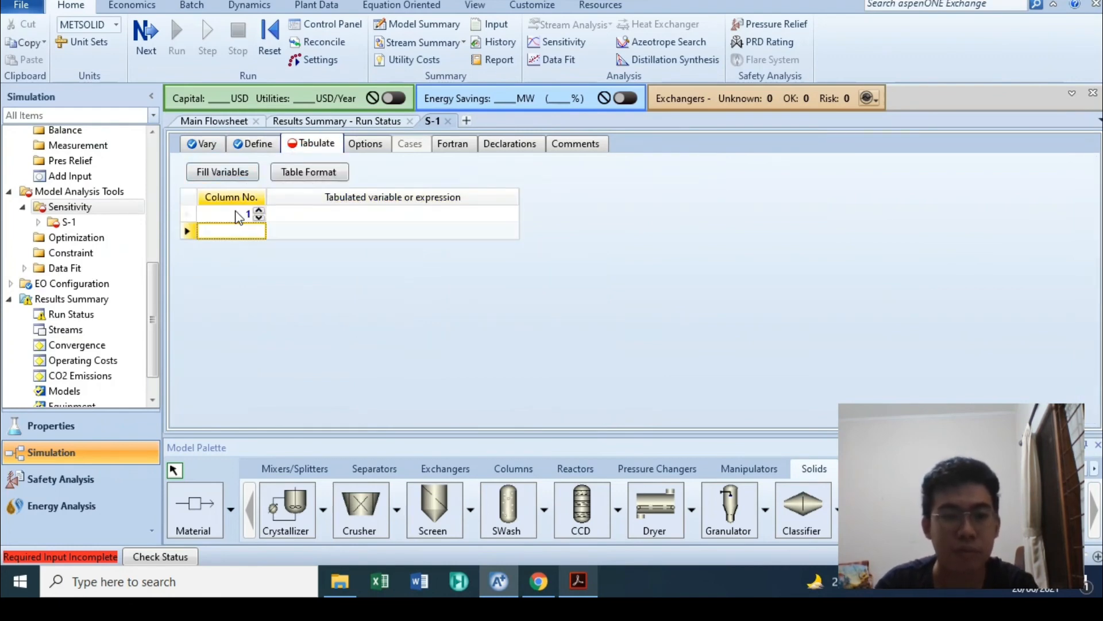
pyautogui.click(298, 209)
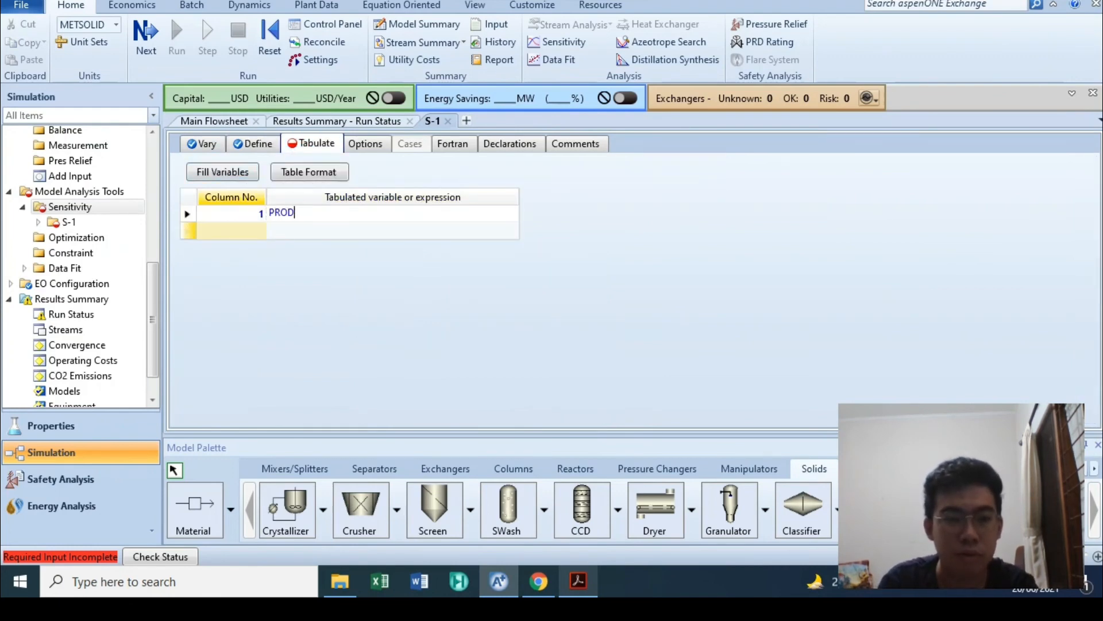
pyautogui.press('Return')
# - Review the list of defined variables and tabulate NOTPROD in column 2 of the sensitivity table
pyautogui.click(251, 144)
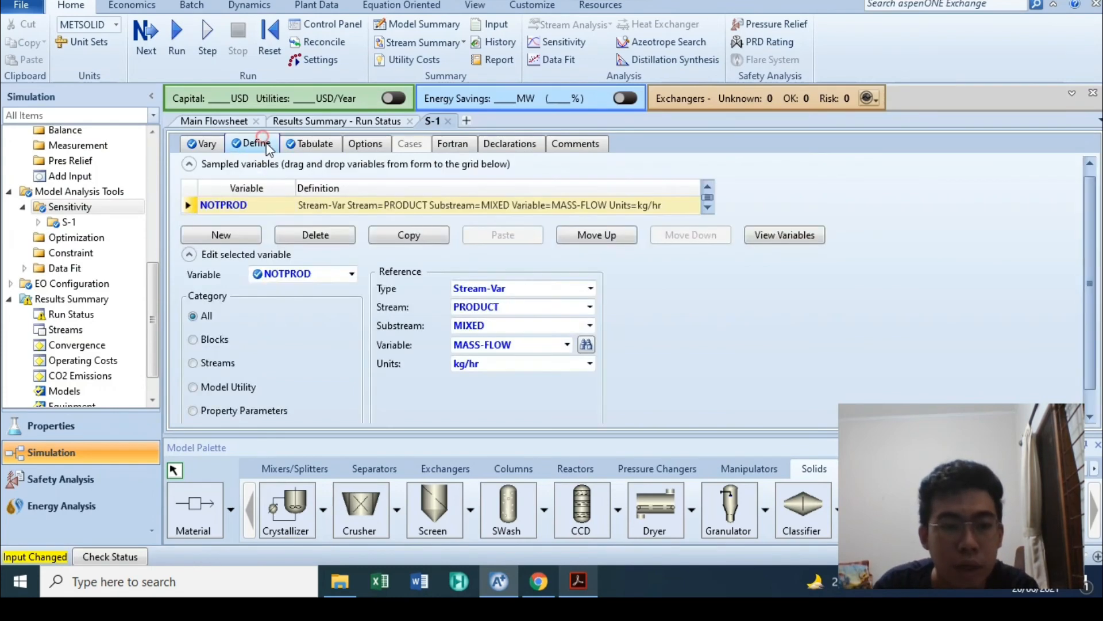
pyautogui.click(754, 237)
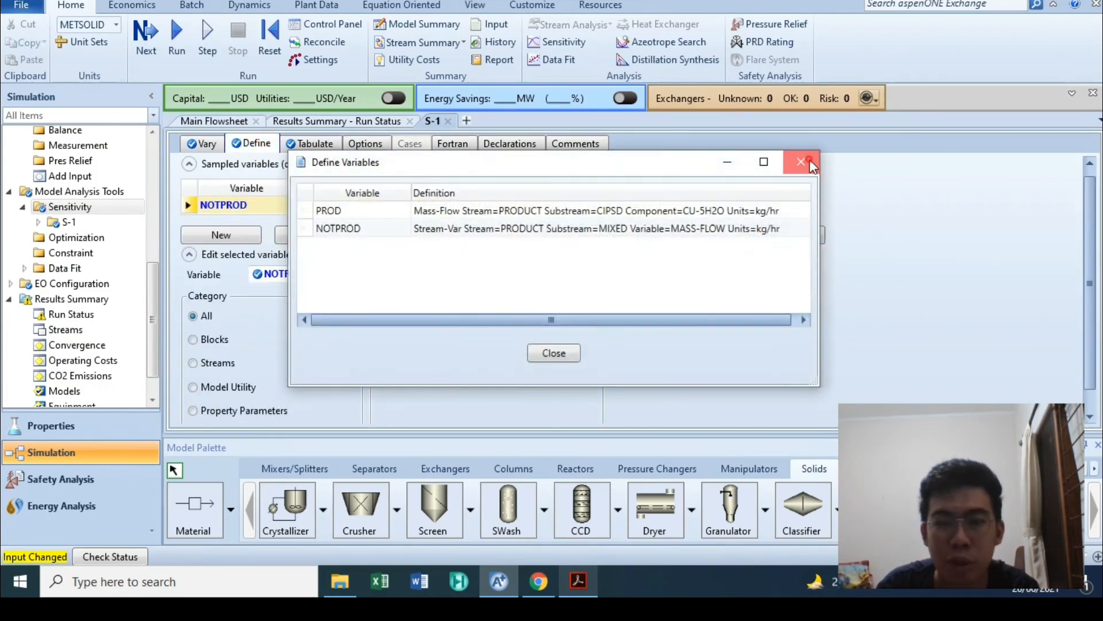
pyautogui.click(809, 160)
pyautogui.click(313, 144)
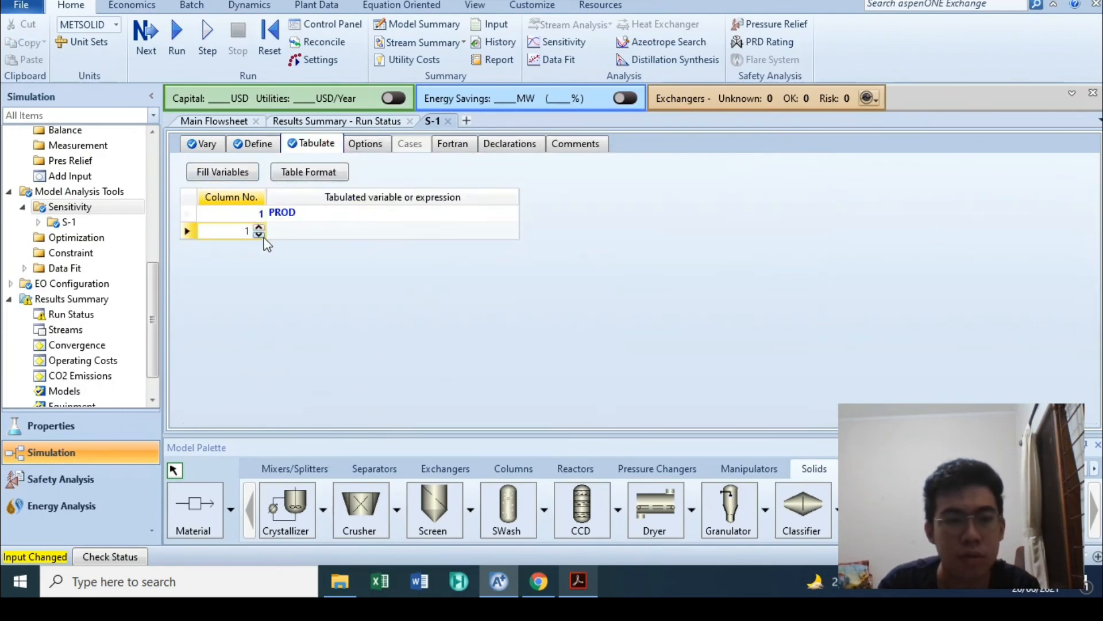
pyautogui.click(259, 227)
pyautogui.click(288, 234)
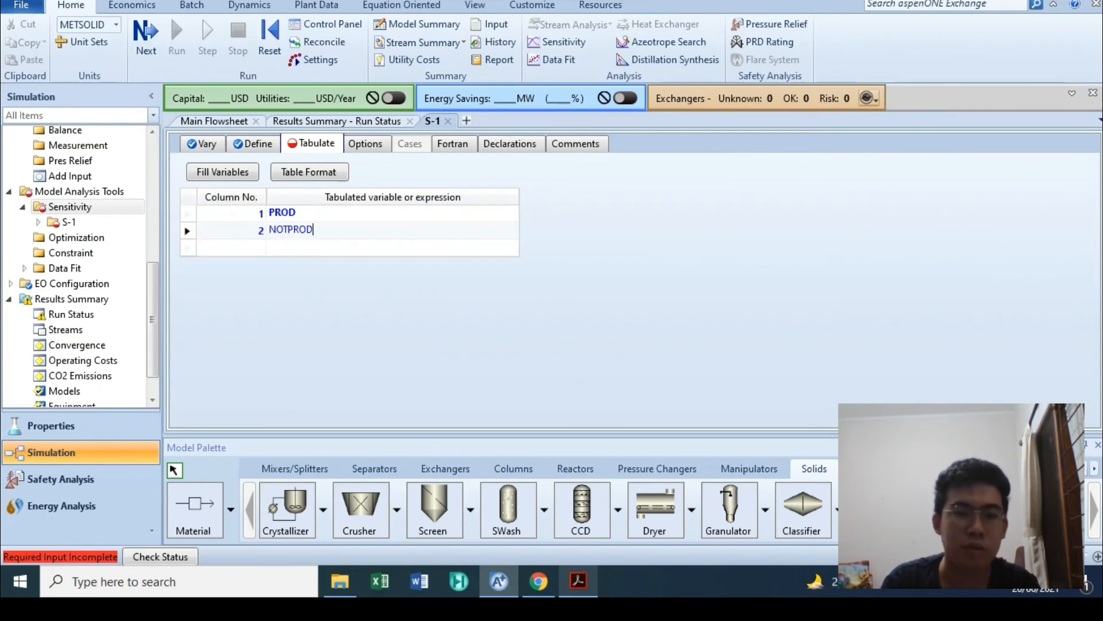
pyautogui.write('NOTPROD')
pyautogui.press('Return')
# - Run the simulation and open the S-1 sensitivity results table
pyautogui.click(176, 40)
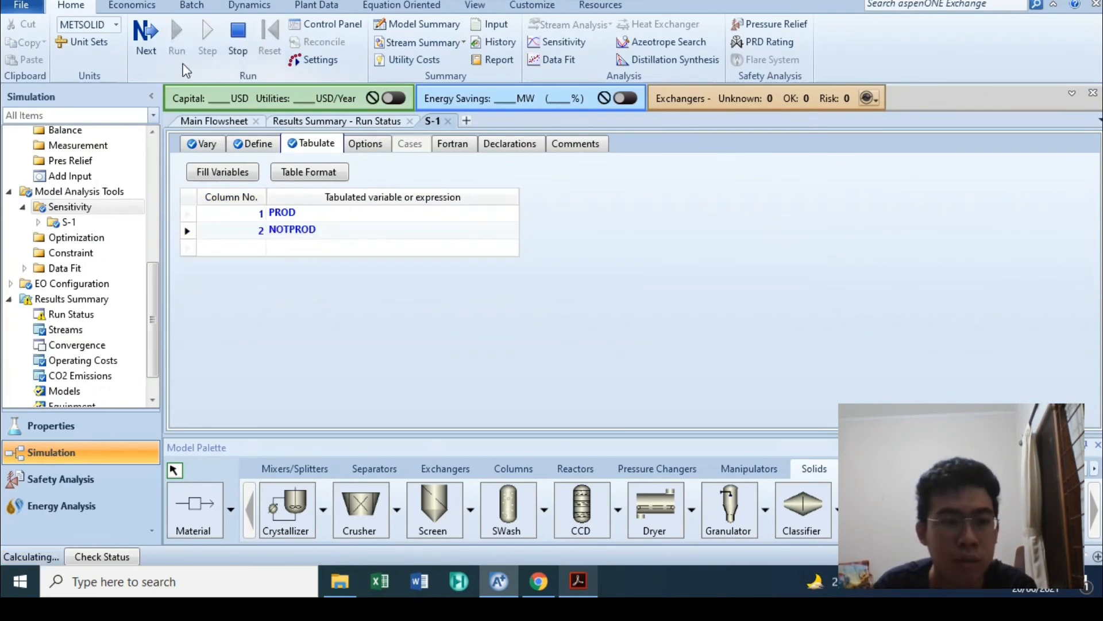
pyautogui.click(582, 346)
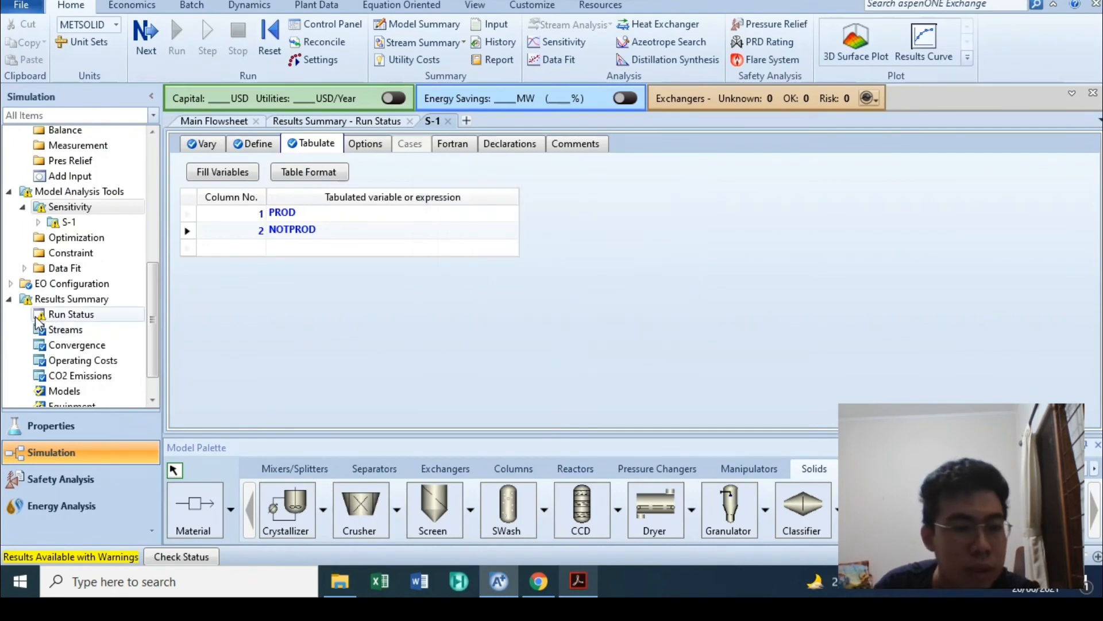
pyautogui.click(38, 222)
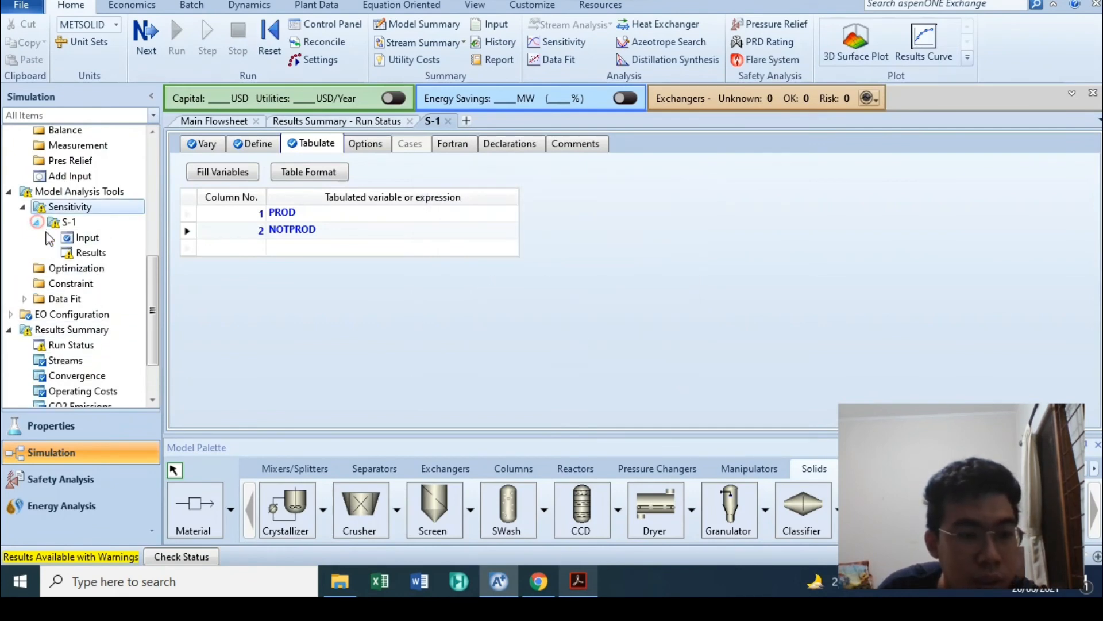
pyautogui.click(86, 254)
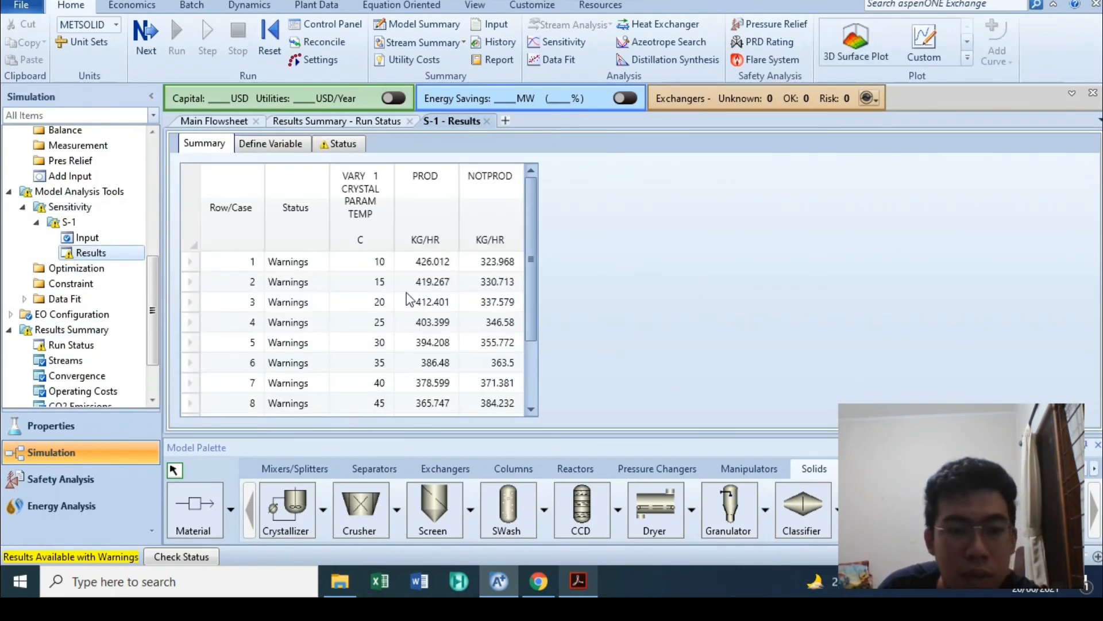
pyautogui.scroll(-1, 407, 298)
pyautogui.scroll(1, 377, 320)
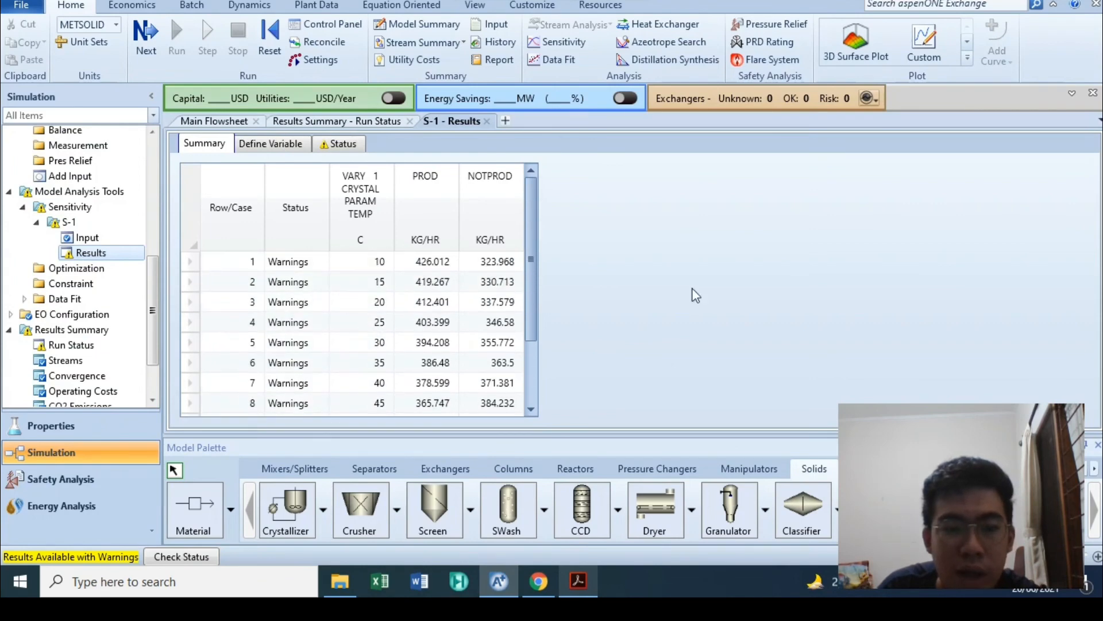
# - Create a custom plot of PROD and NOTPROD with the CRYSTAL block's varied TEMP on the X axis
pyautogui.click(924, 43)
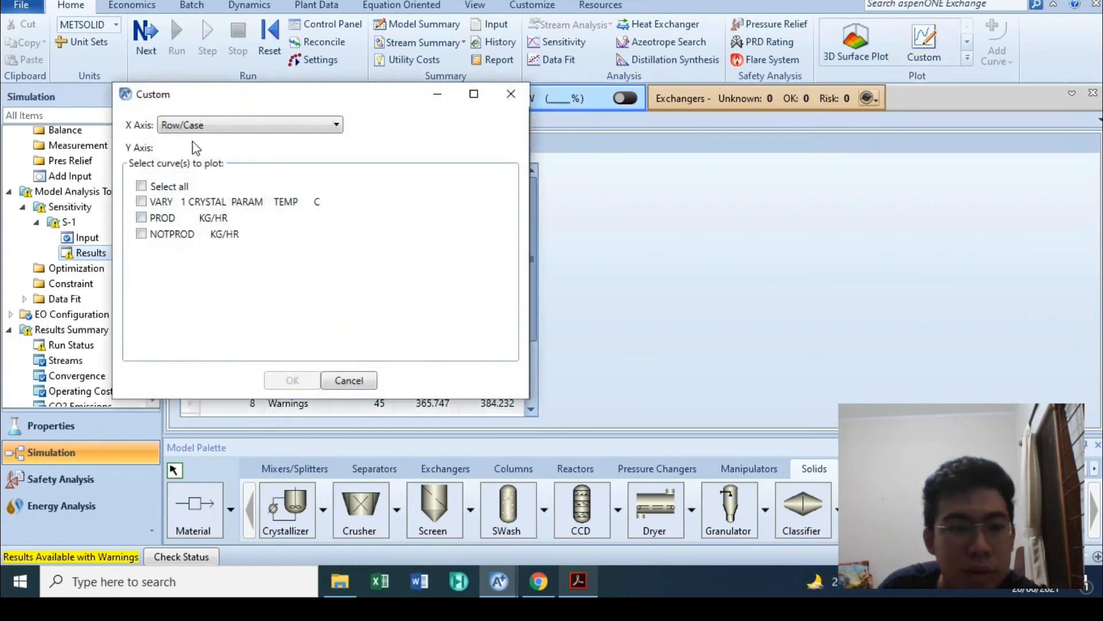
pyautogui.click(208, 127)
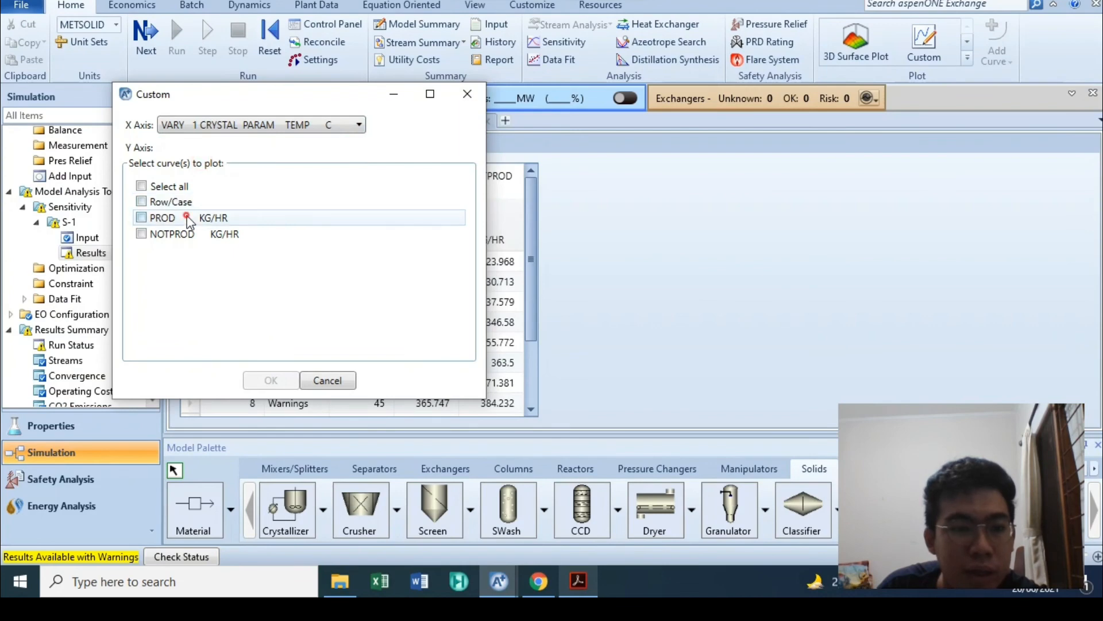
pyautogui.click(184, 218)
pyautogui.click(183, 234)
pyautogui.click(252, 381)
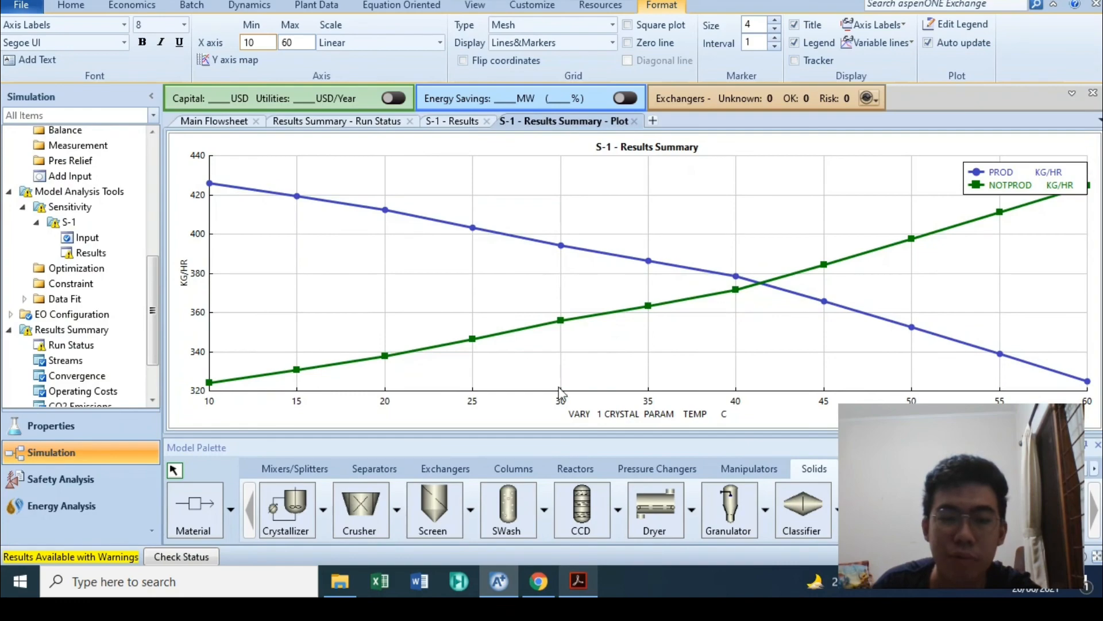
# - Check the Example 7.2 statement in the textbook PDF, return to Aspen Plus and close the S-1 results plot
pyautogui.click(578, 581)
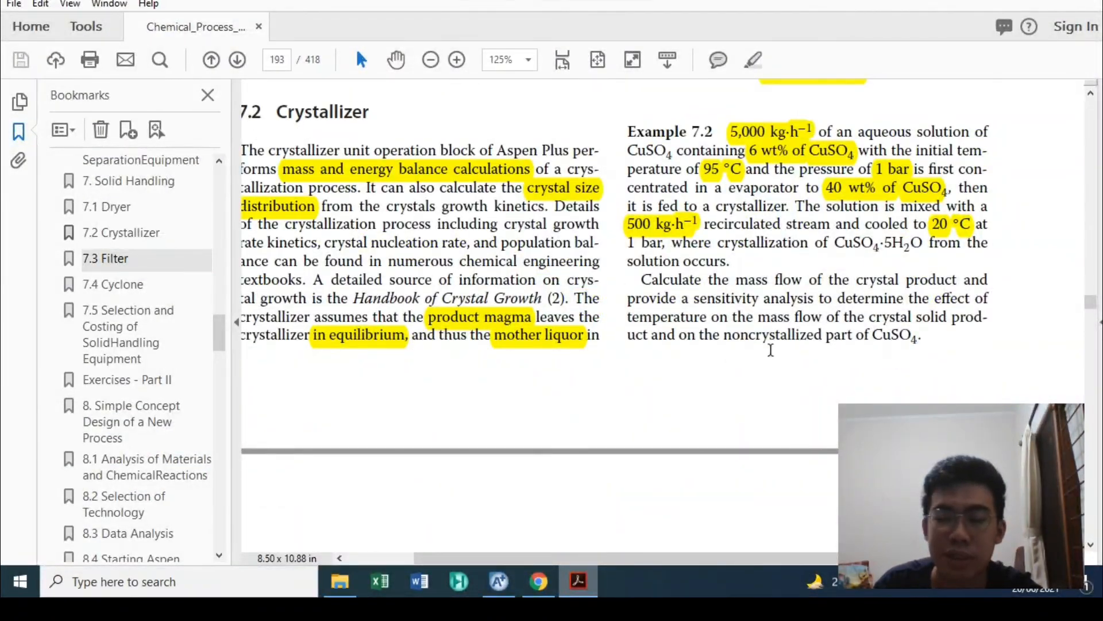
pyautogui.click(498, 581)
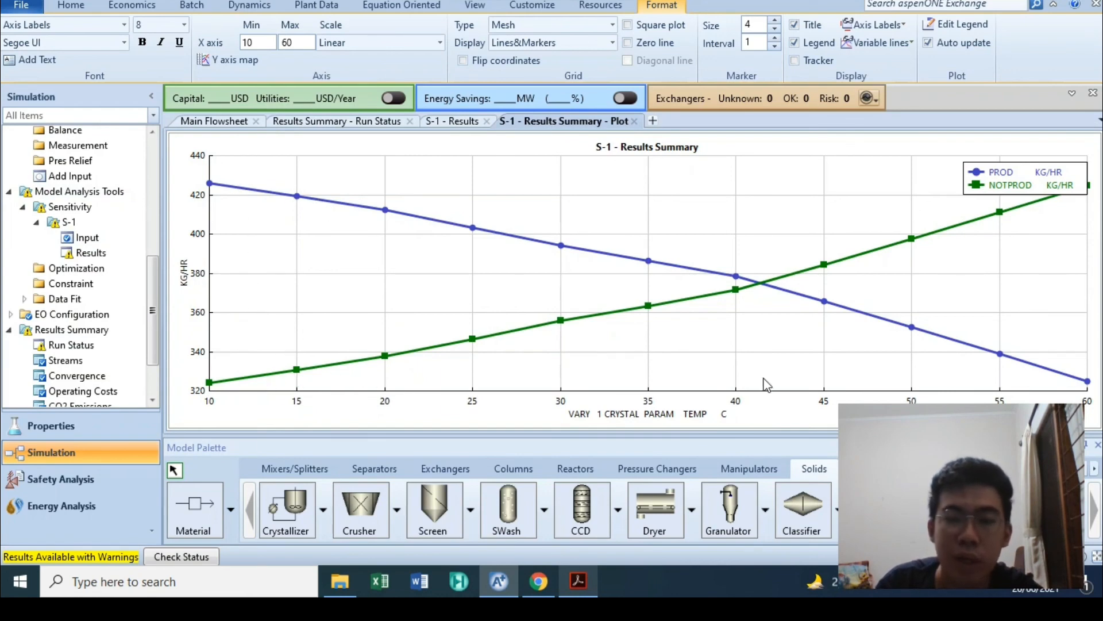
pyautogui.click(634, 122)
# - Set the CRYSTAL block's operating temperature to 50 C and run the simulation
pyautogui.click(239, 121)
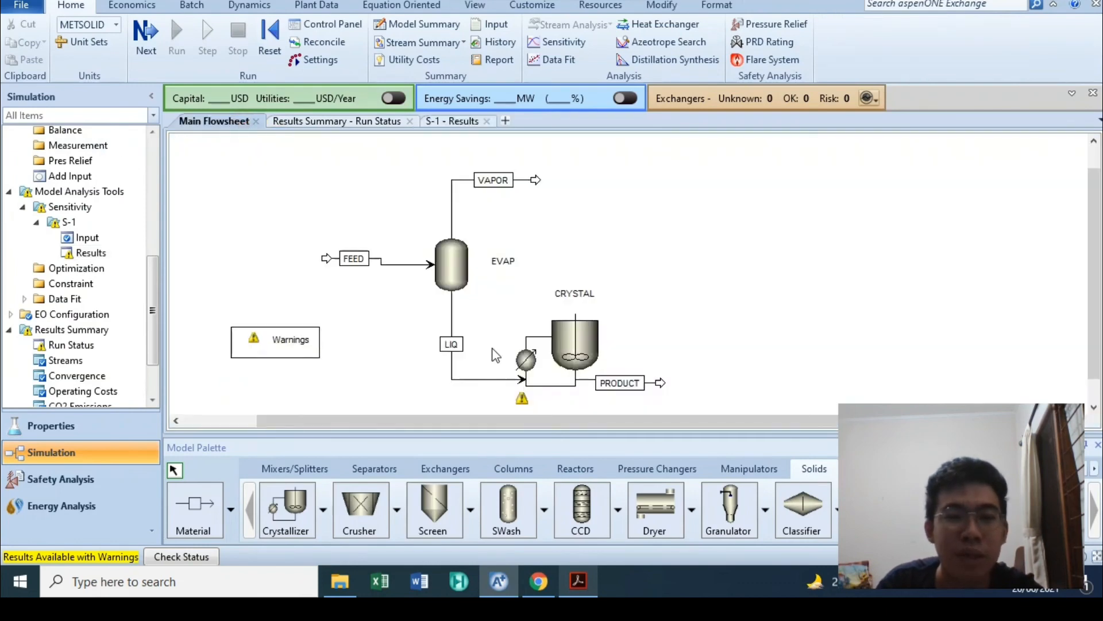
pyautogui.doubleClick(577, 354)
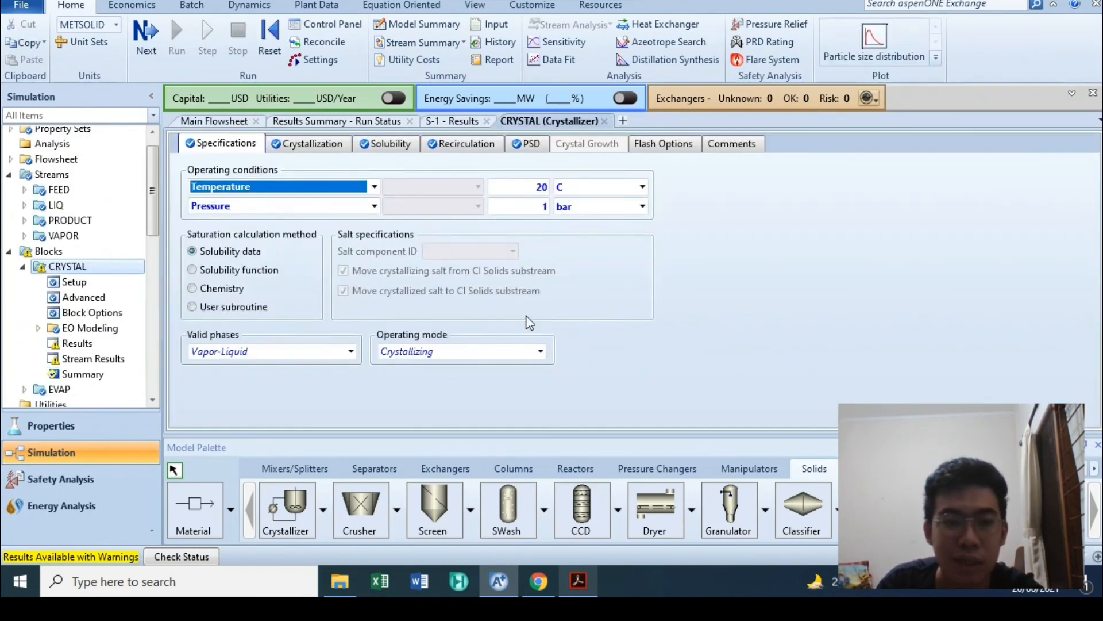
pyautogui.click(537, 188)
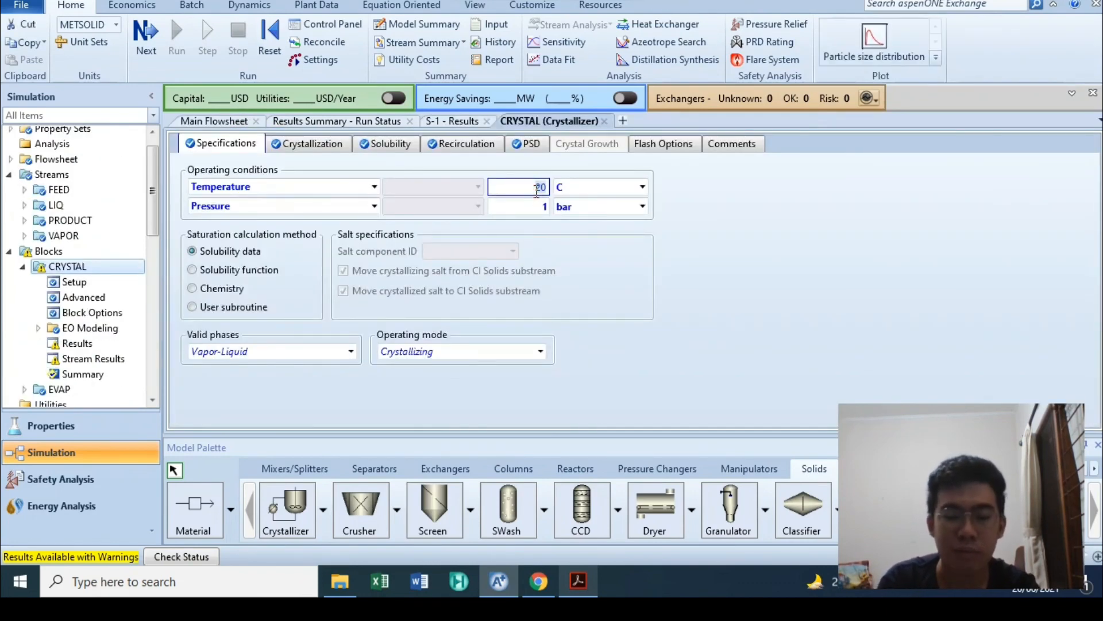
pyautogui.write('50')
pyautogui.click(176, 44)
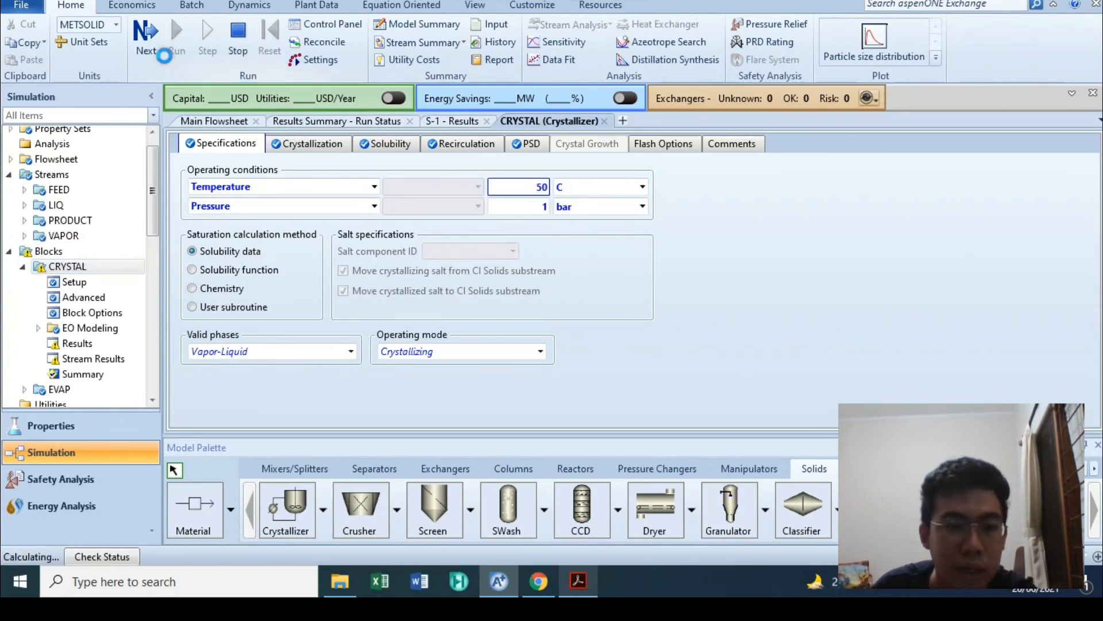
pyautogui.press('Return')
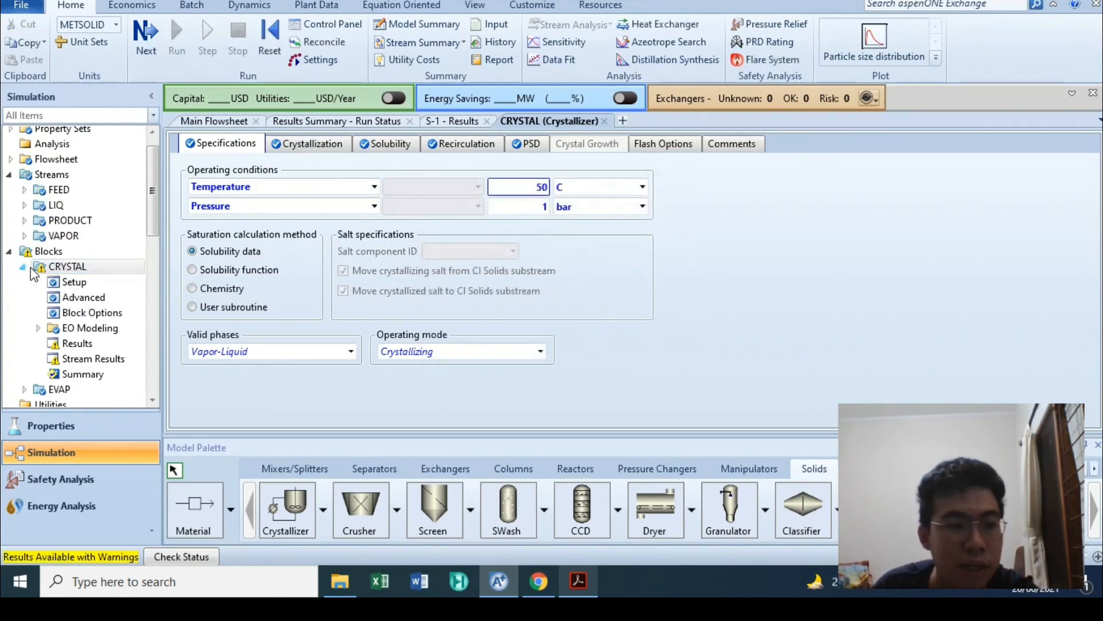
# - Compare the CRYSTAL block's results summary with the S-1 sensitivity table and close the table
pyautogui.click(74, 344)
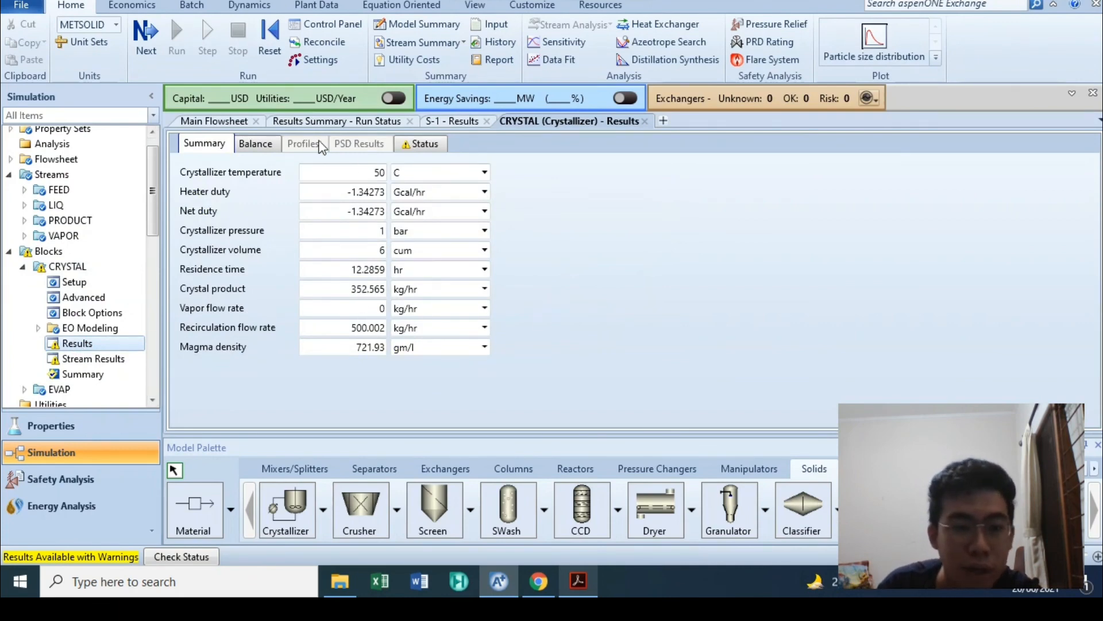
pyautogui.click(460, 122)
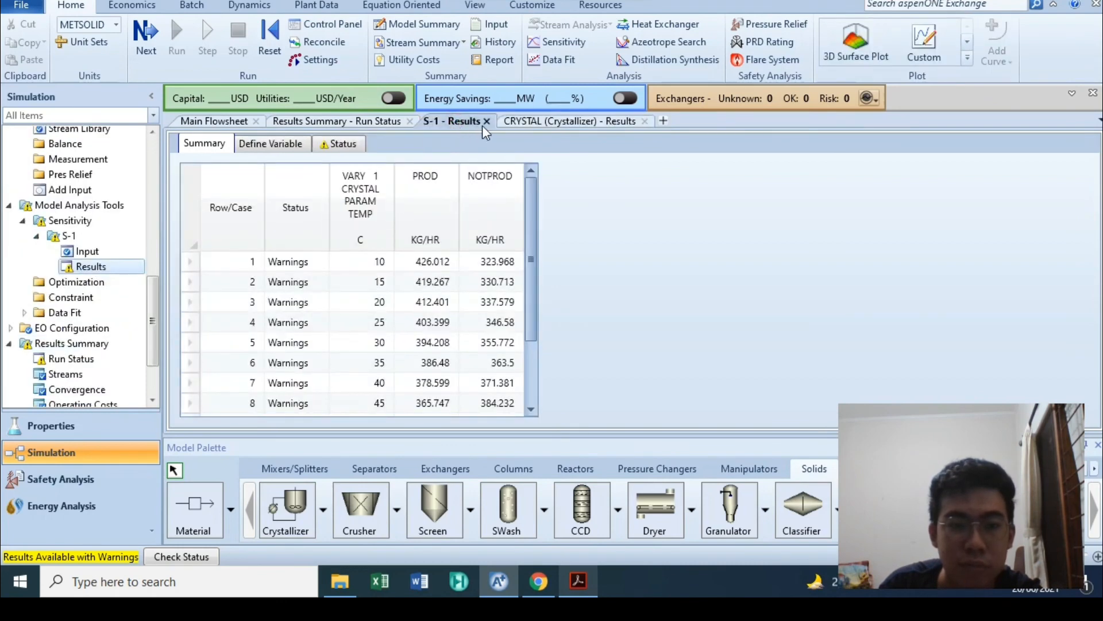
pyautogui.click(486, 121)
# - Set the CRYSTAL block's temperature to 20 C, rerun the simulation and open the block's results summary
pyautogui.click(79, 201)
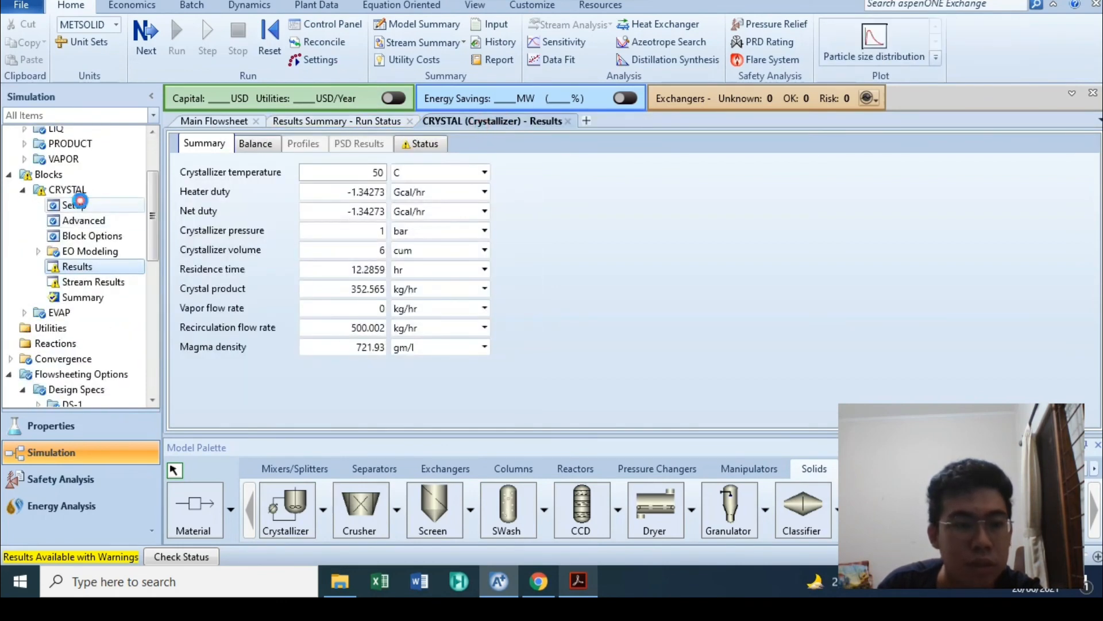
pyautogui.doubleClick(529, 187)
pyautogui.write('2')
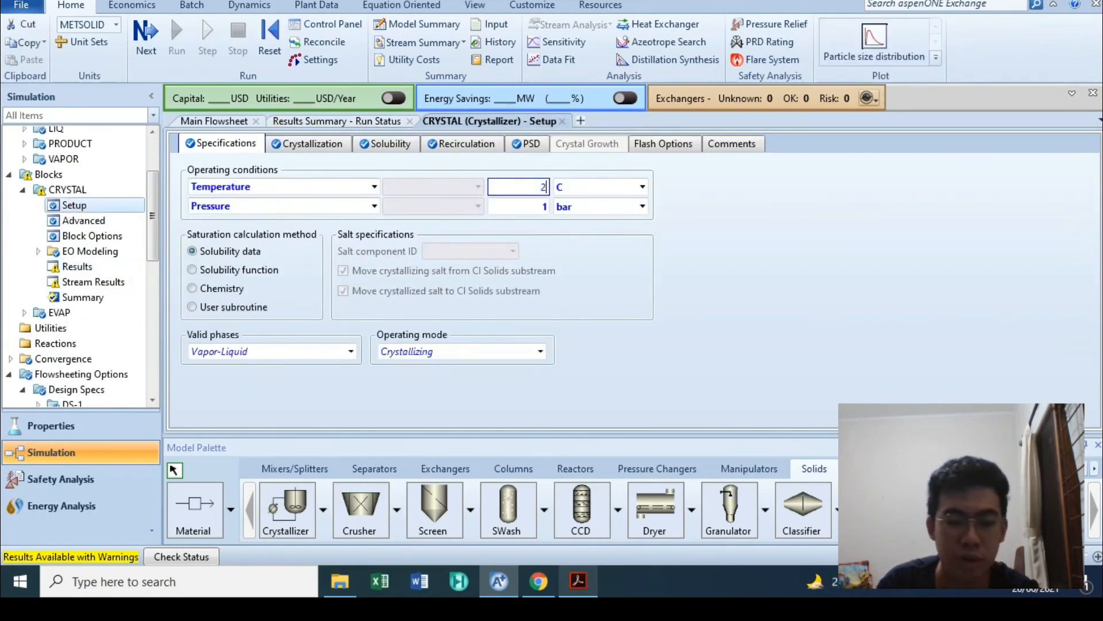
pyautogui.write('0')
pyautogui.click(177, 36)
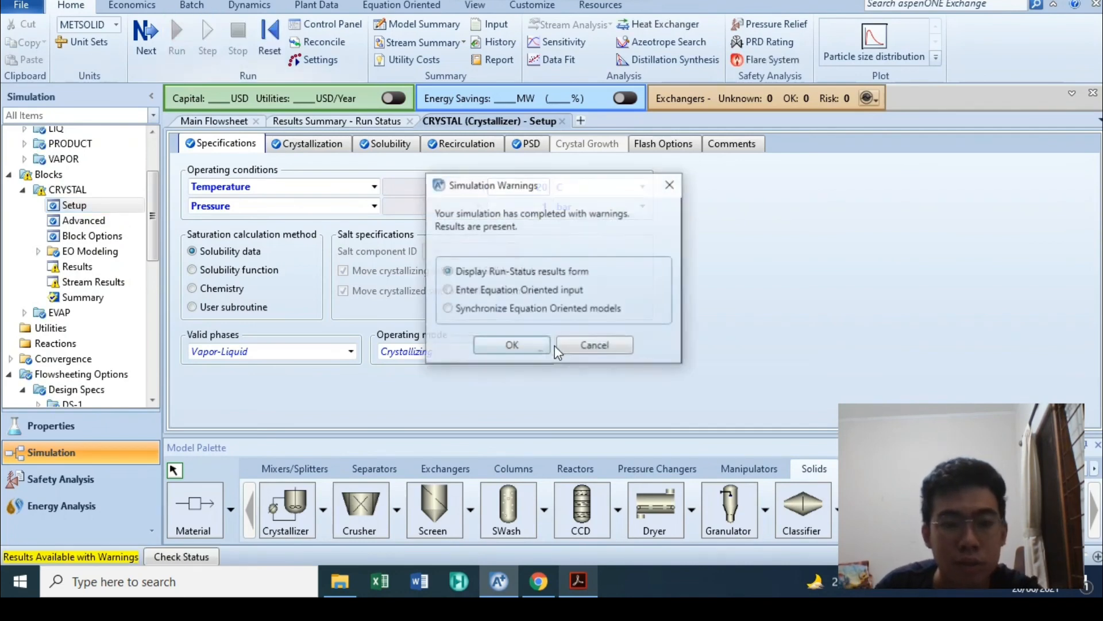
pyautogui.click(656, 183)
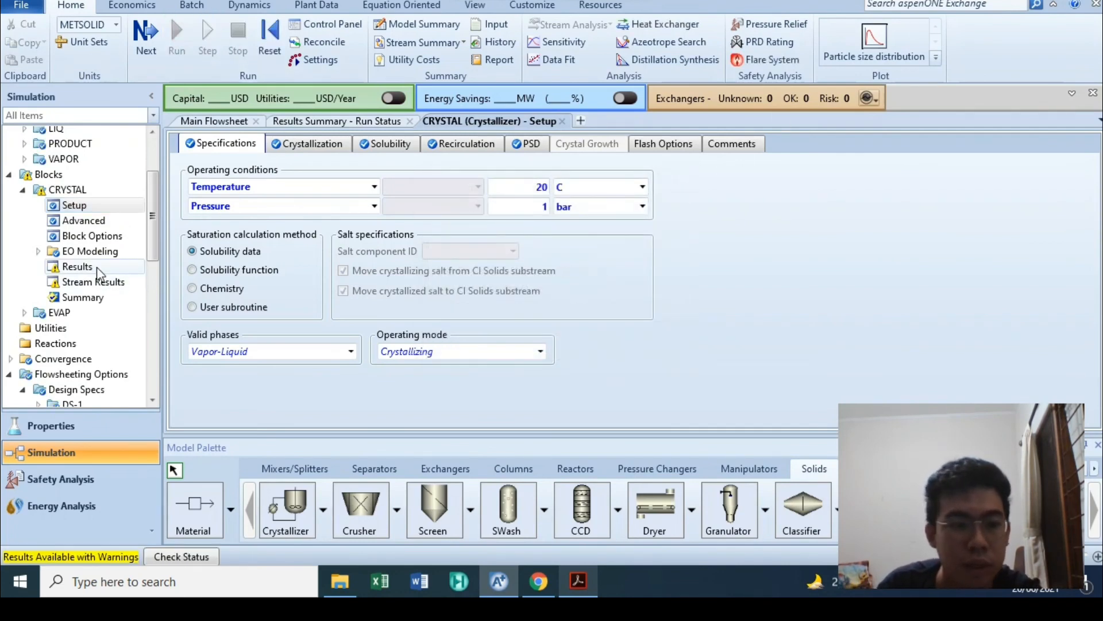
pyautogui.click(85, 267)
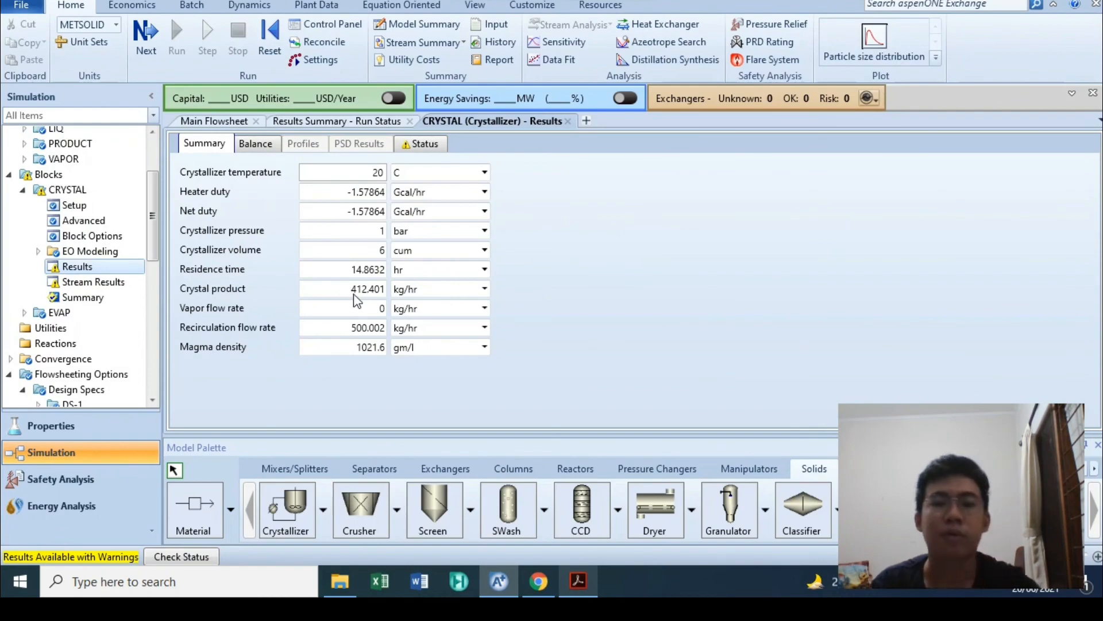